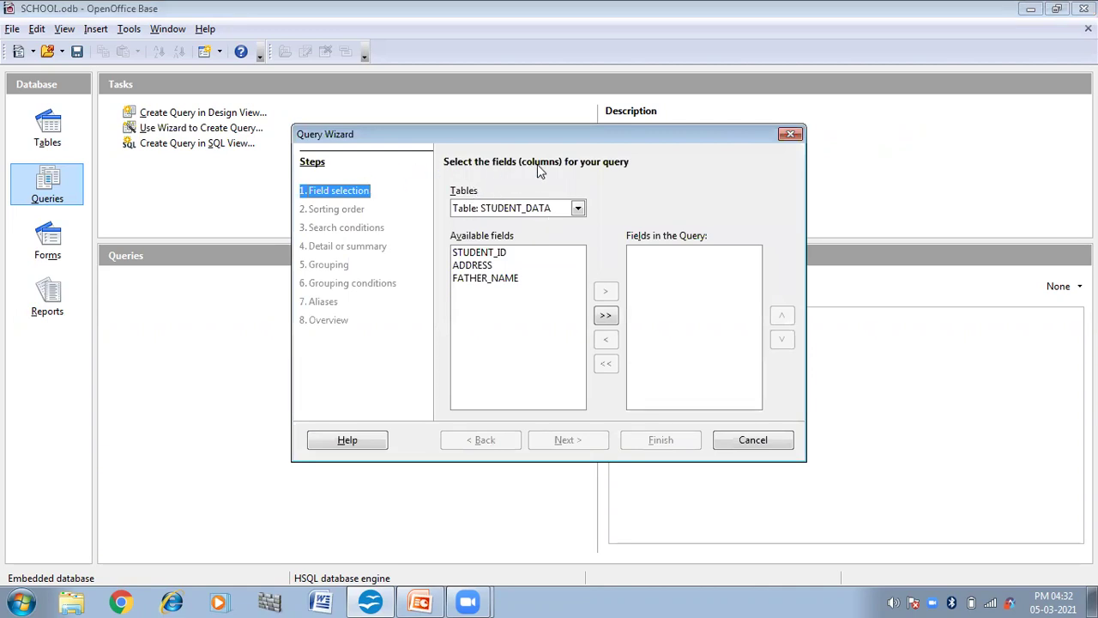
Choose Table1 as the query's source and add its STUDENT_ID, FATHER_NAME and ADDRESS fields to the query
left_click(578, 209)
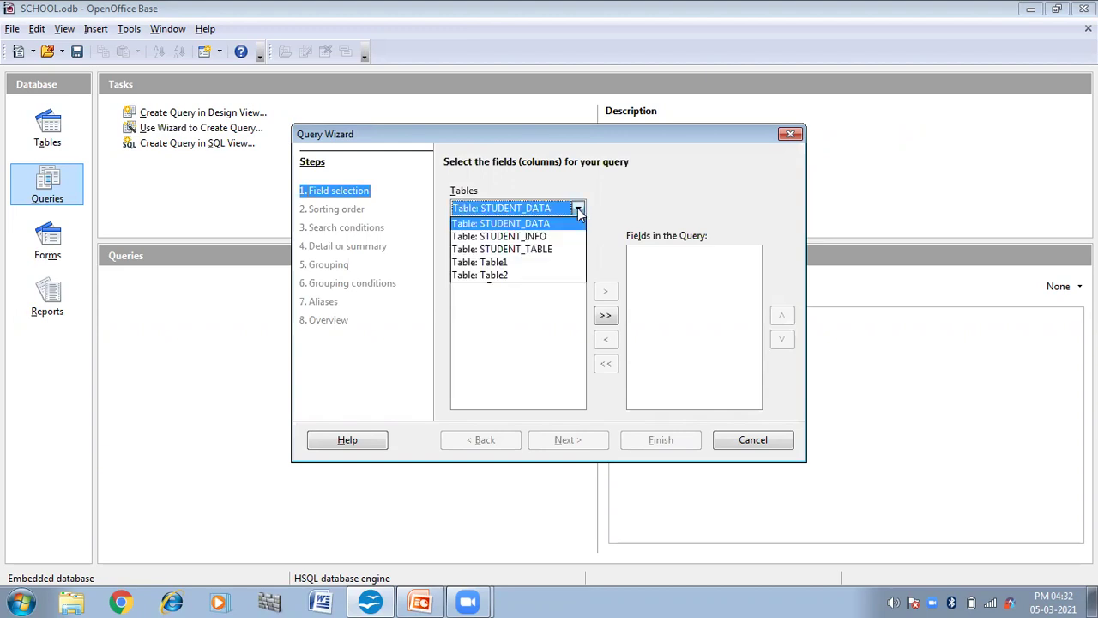
left_click(526, 262)
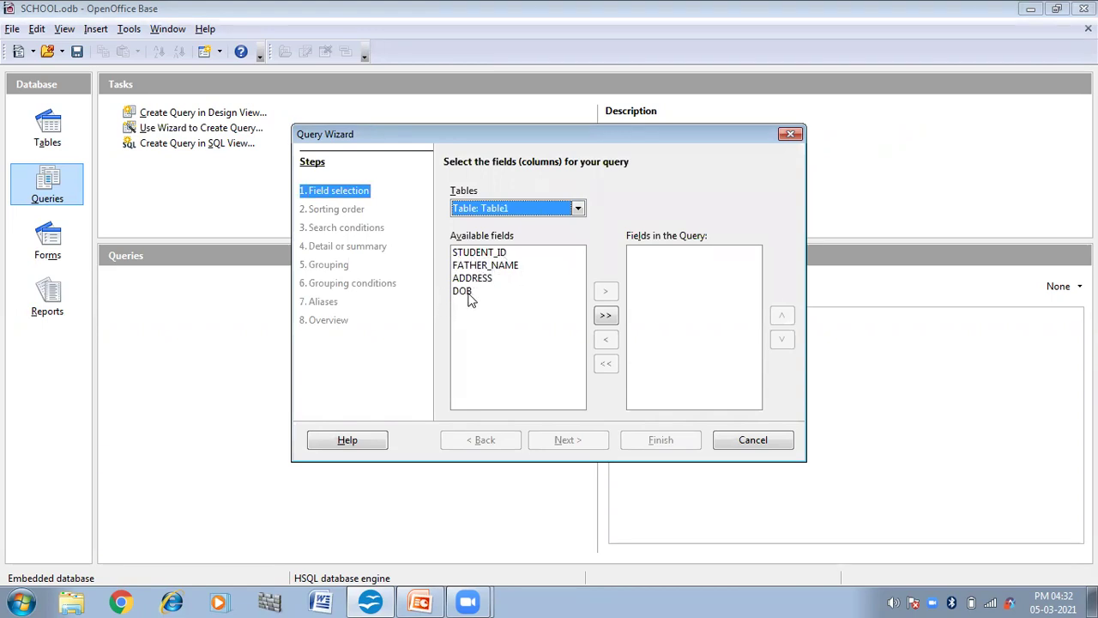
left_click(477, 256)
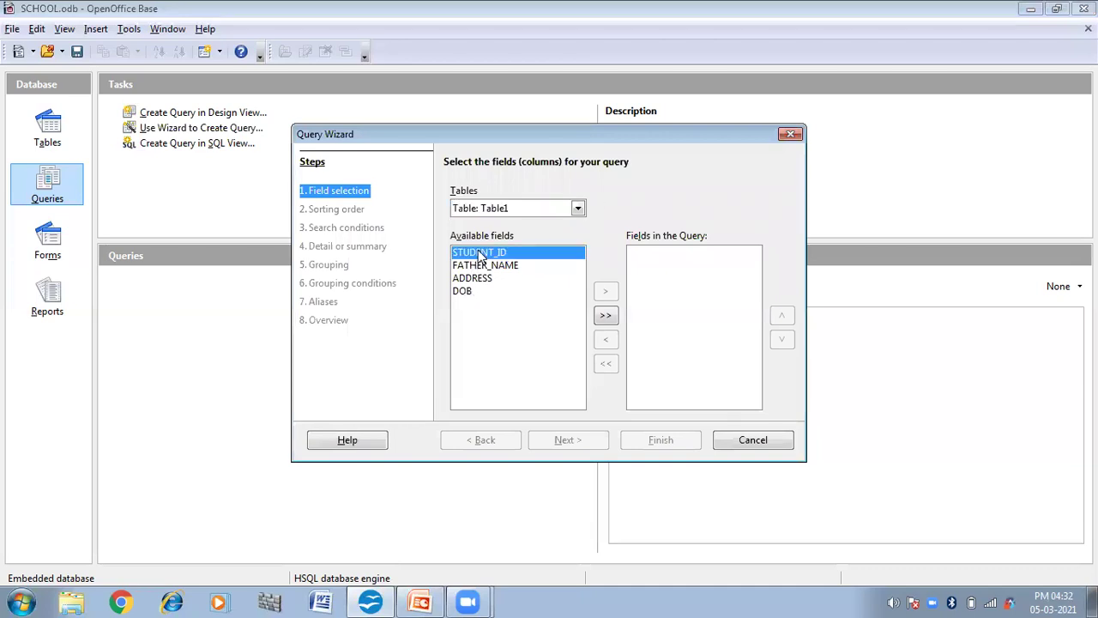
left_click(605, 291)
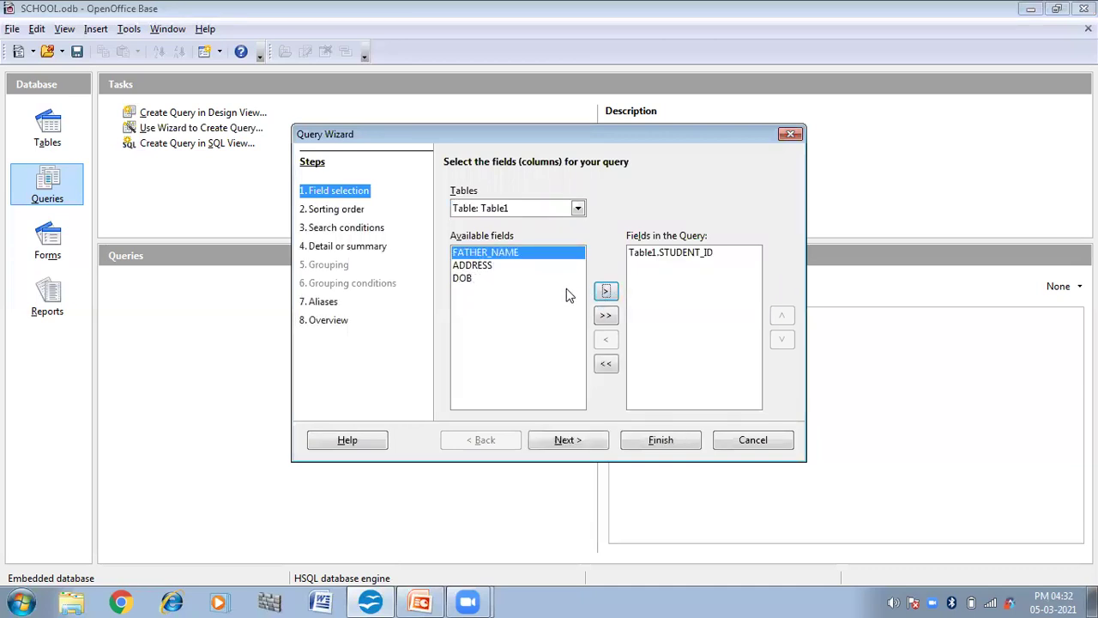
left_click(605, 292)
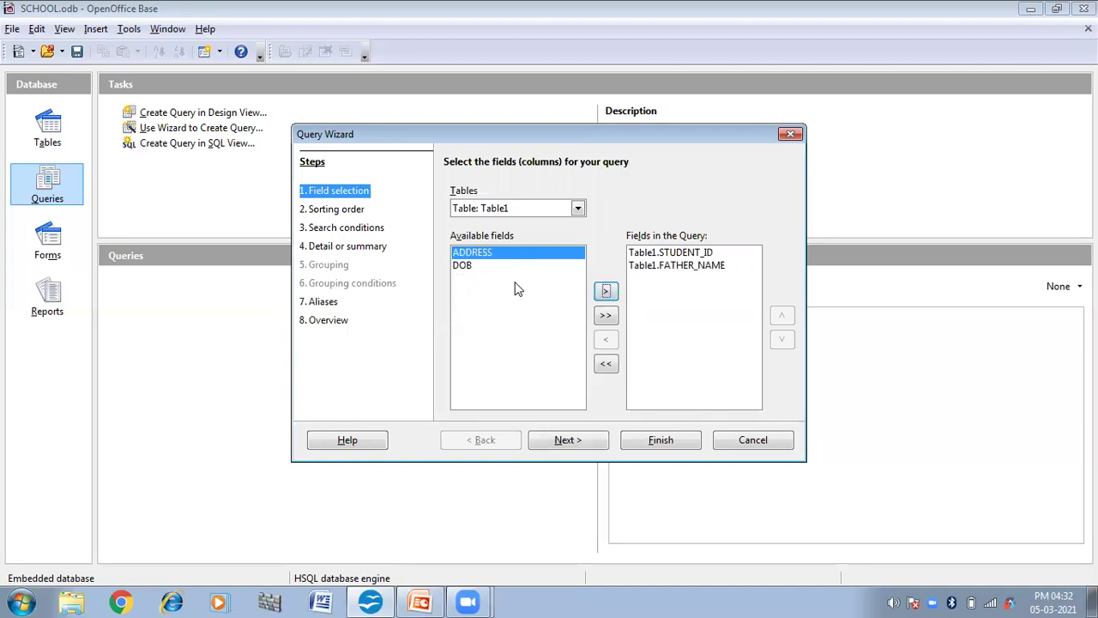
left_click(606, 292)
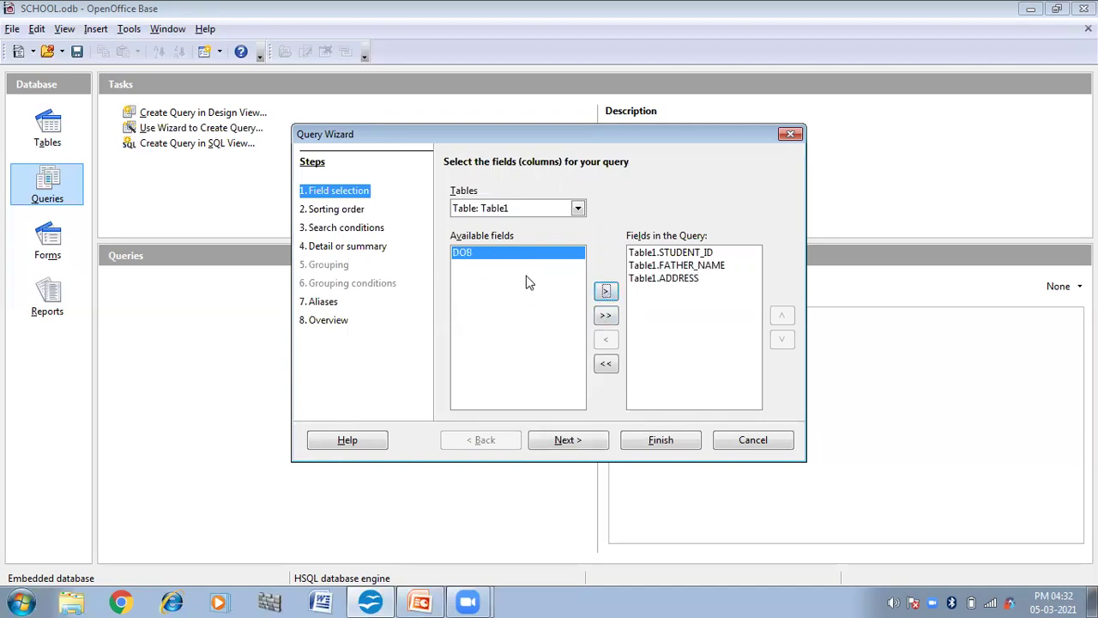
Advance to the wizard's overview, keeping the default sorting, search conditions, detailed query type and aliases
left_click(566, 440)
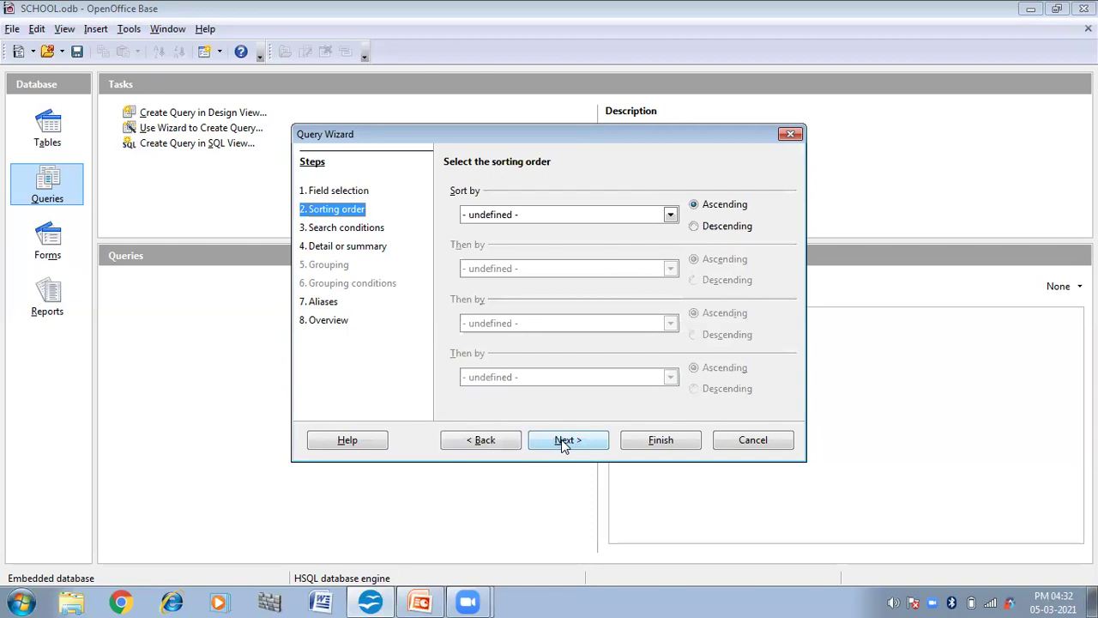
left_click(561, 439)
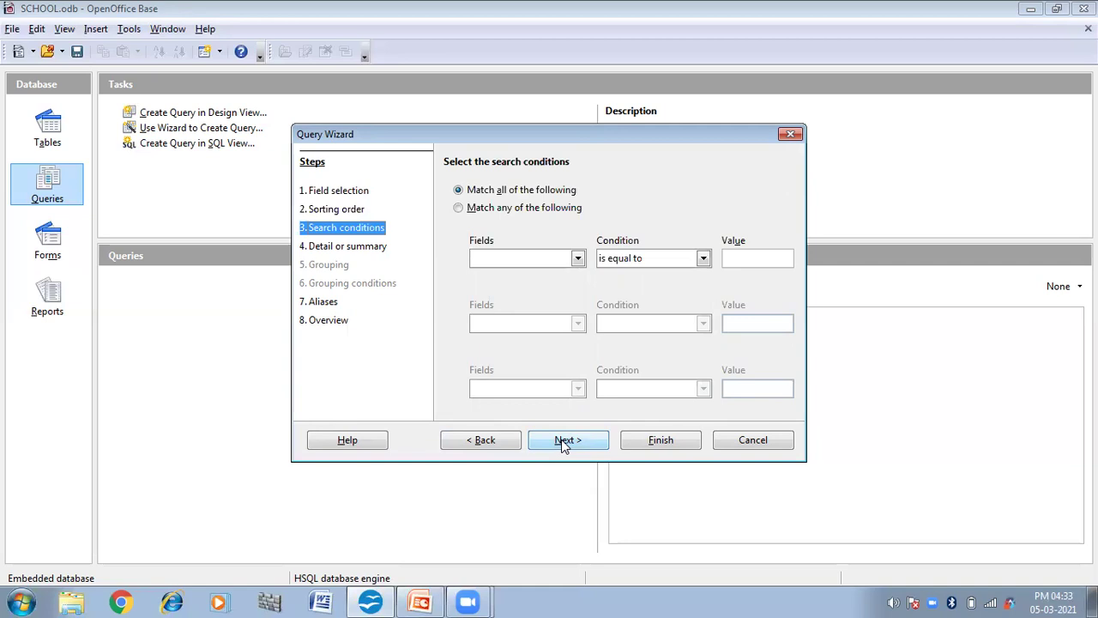
left_click(564, 445)
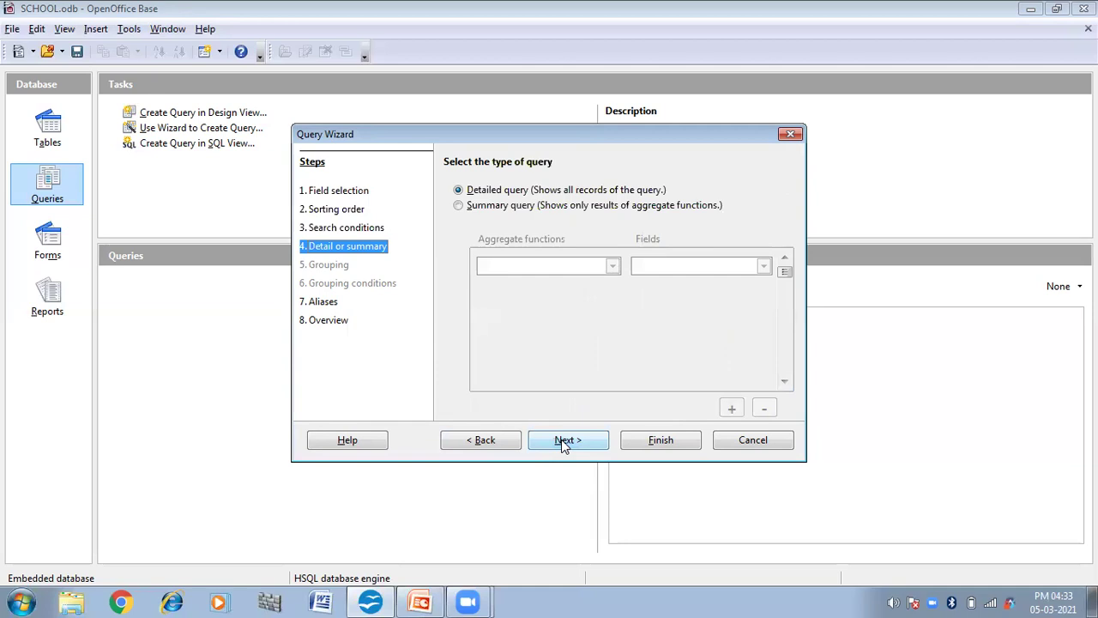
left_click(563, 440)
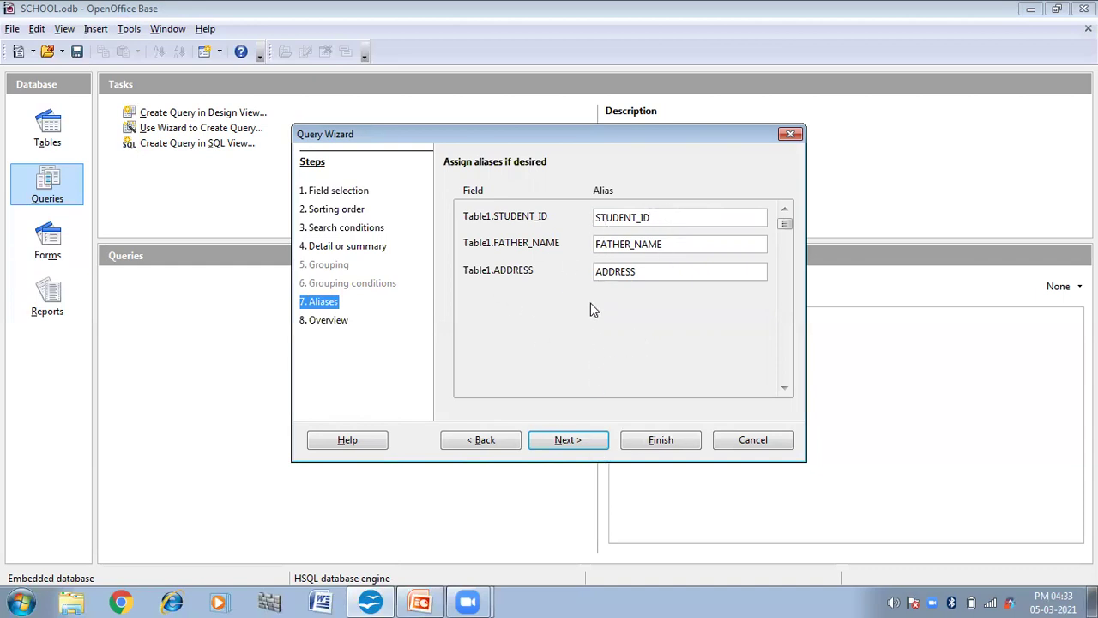
left_click(565, 439)
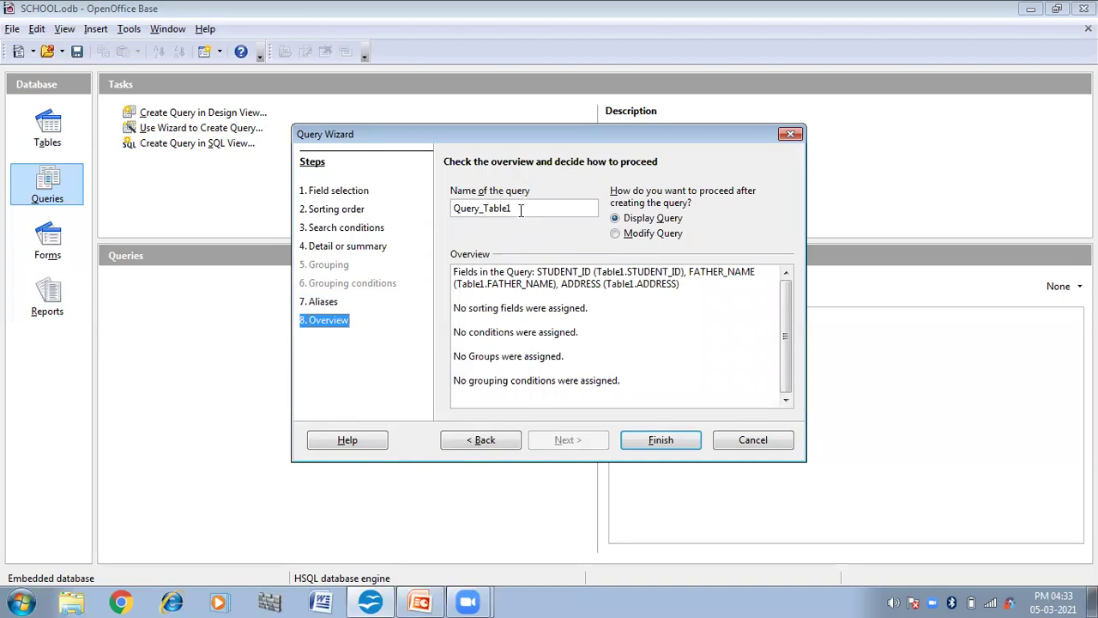
Name the query Query1 and finish the wizard with the query displayed
key("BackSpace")
key("BackSpace")
key("BackSpace")
key("BackSpace")
key("BackSpace")
key("BackSpace")
key("BackSpace")
type("1")
left_click(659, 441)
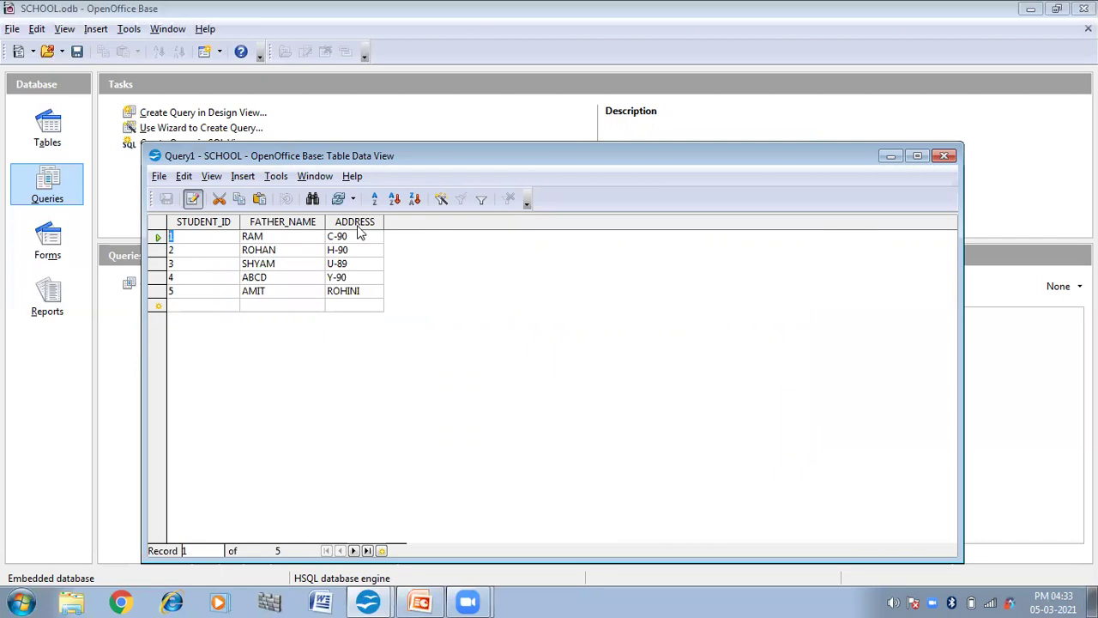
Maximize the Query1 results window to view its records, and close it
left_click(918, 157)
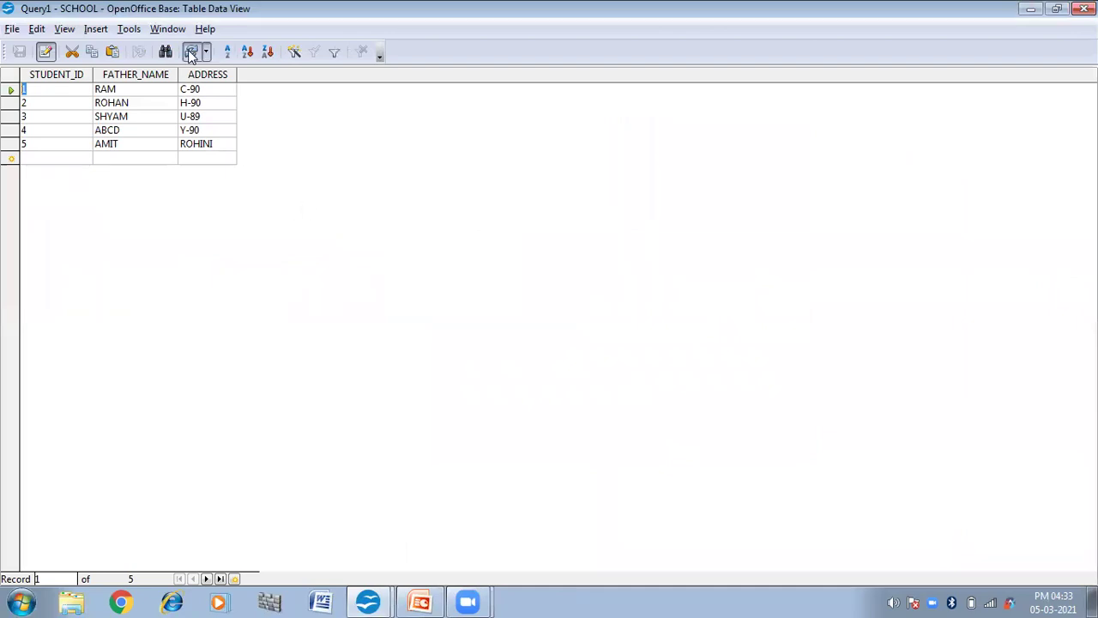
left_click(12, 29)
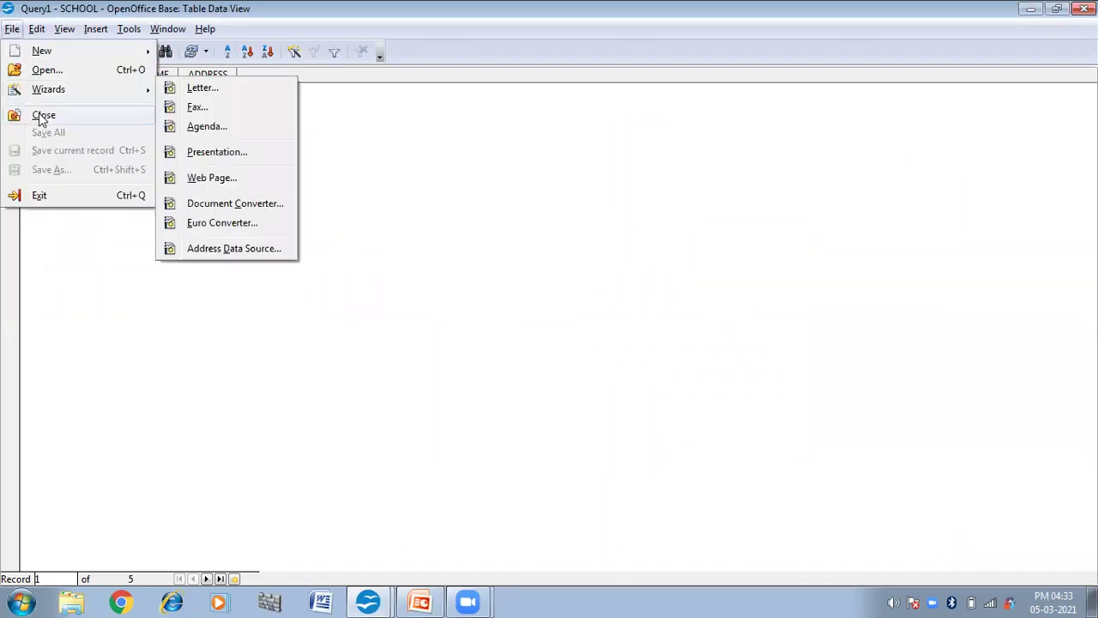
left_click(41, 114)
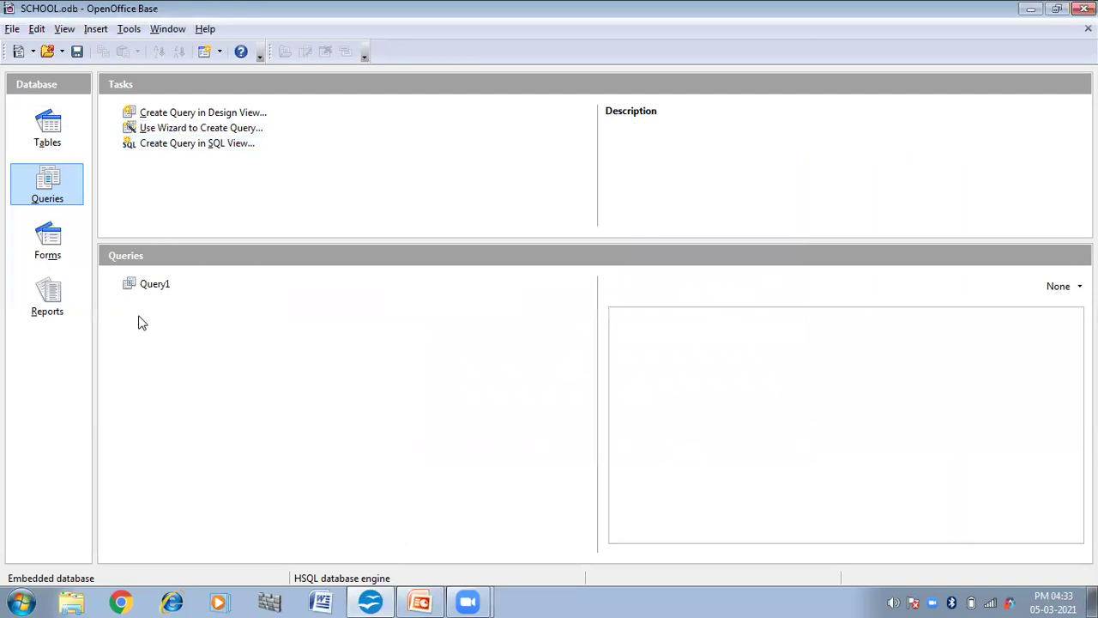
Reopen the saved Query1 to check its records, and close the data view
left_click(143, 286)
double_click(144, 284)
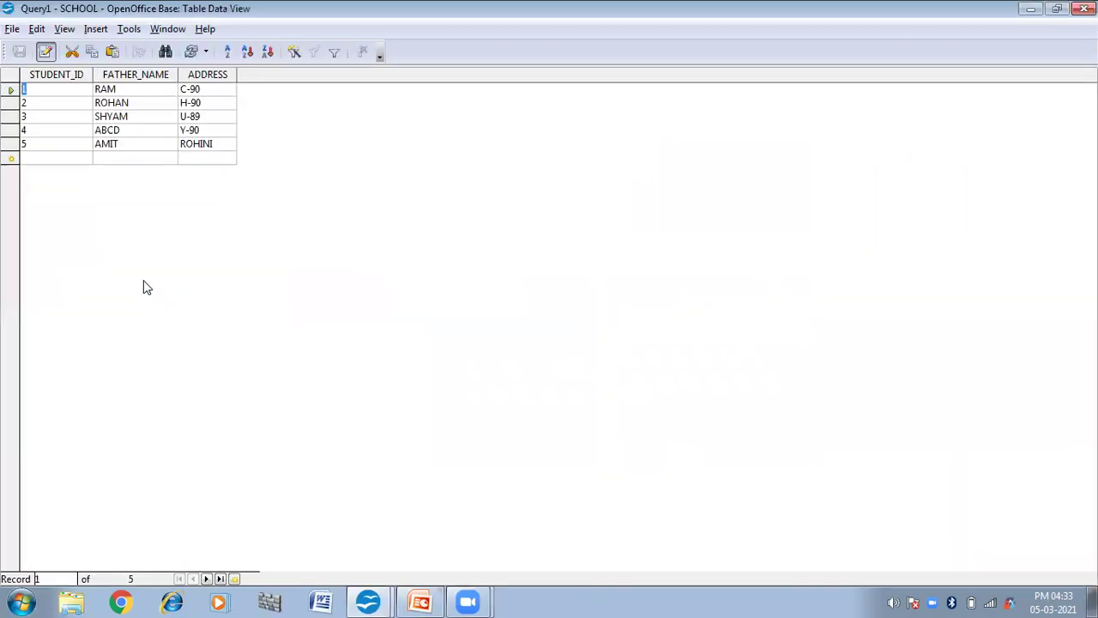
left_click(12, 29)
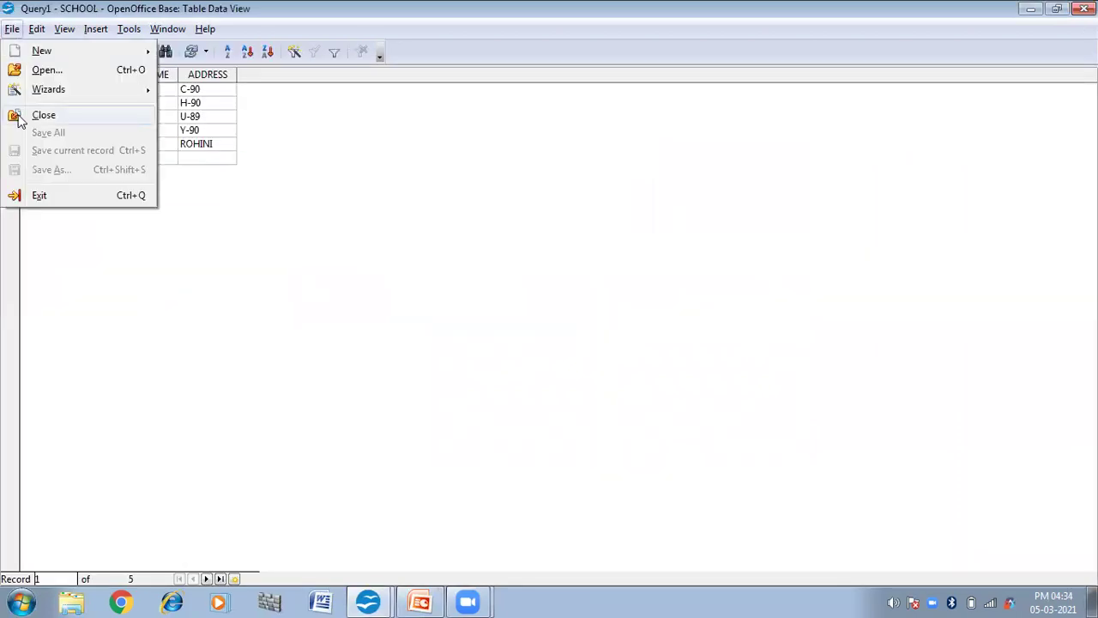
left_click(42, 115)
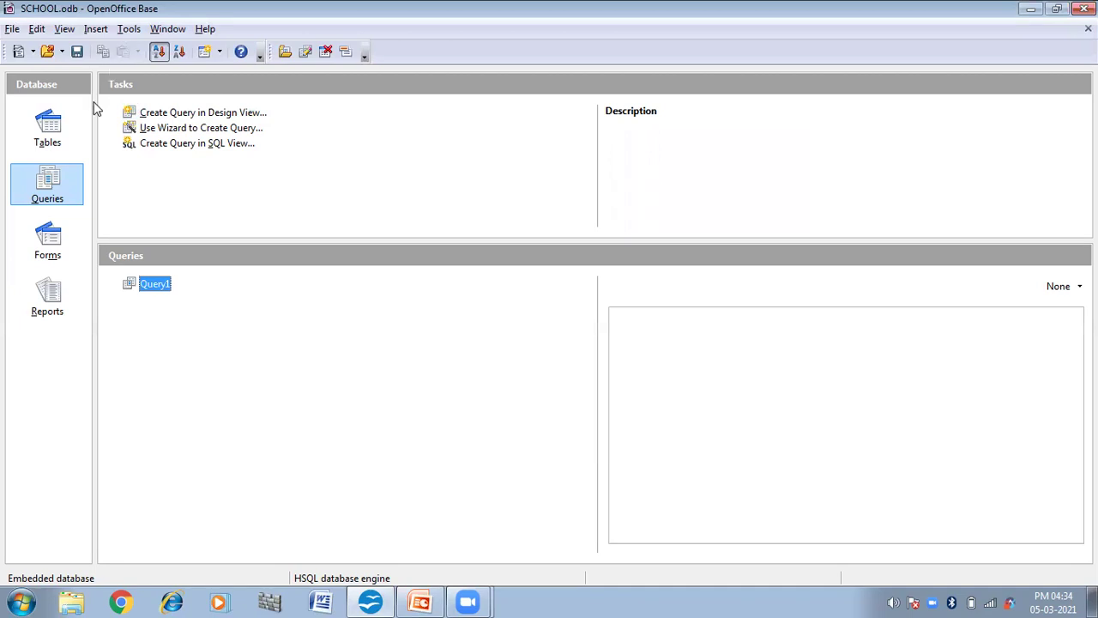
Begin a direct SQL command that creates the table "STU_DATA" with a first column "ROLL_NO" INT
left_click(129, 33)
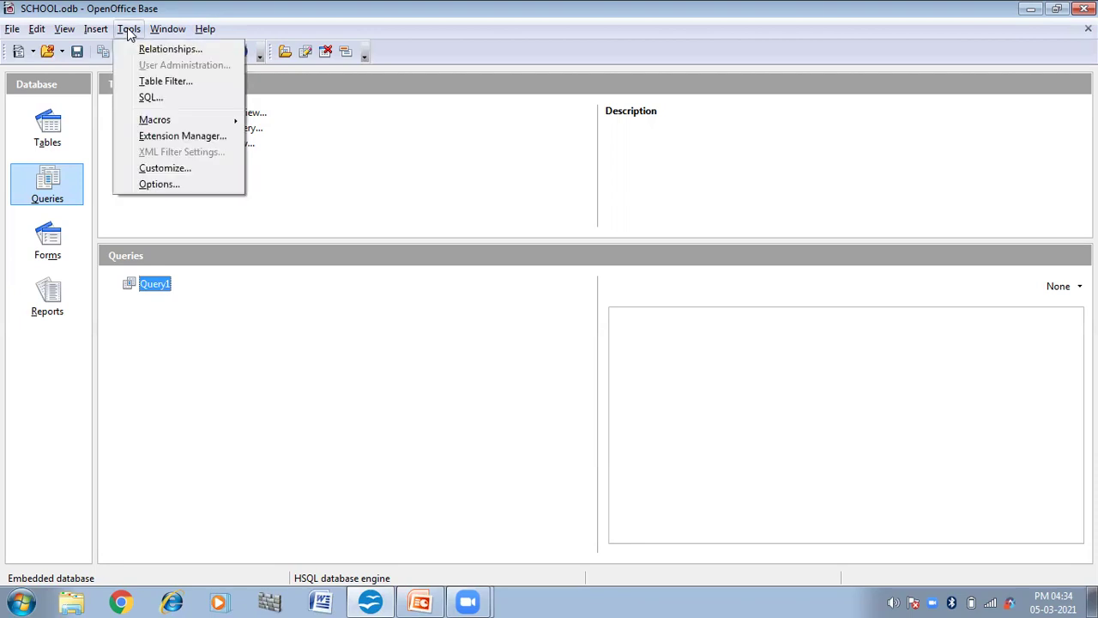
left_click(151, 97)
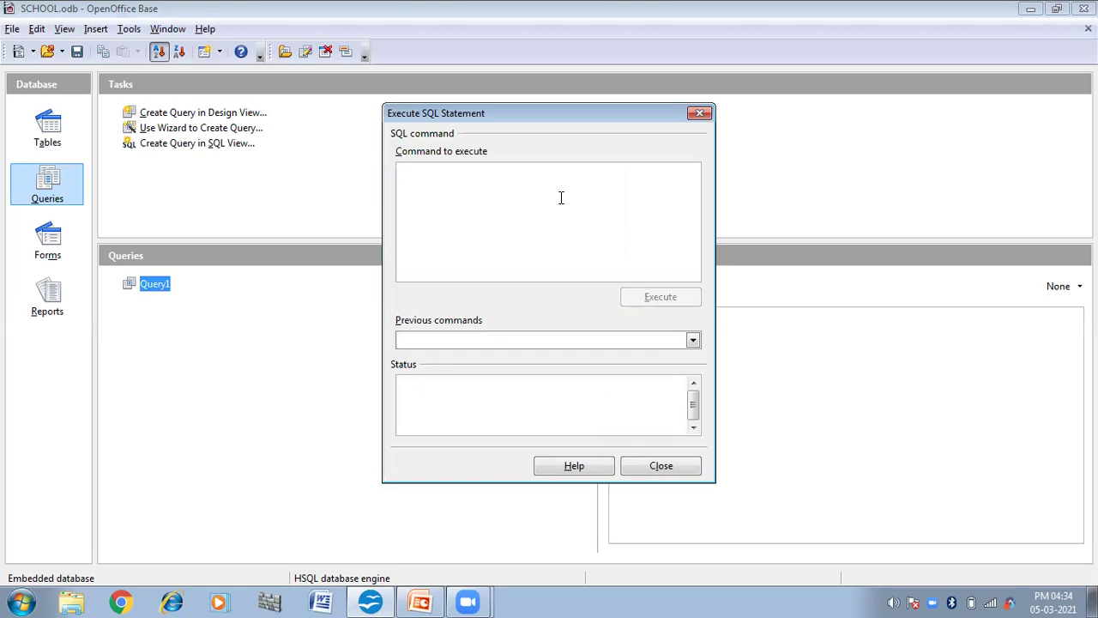
type("s")
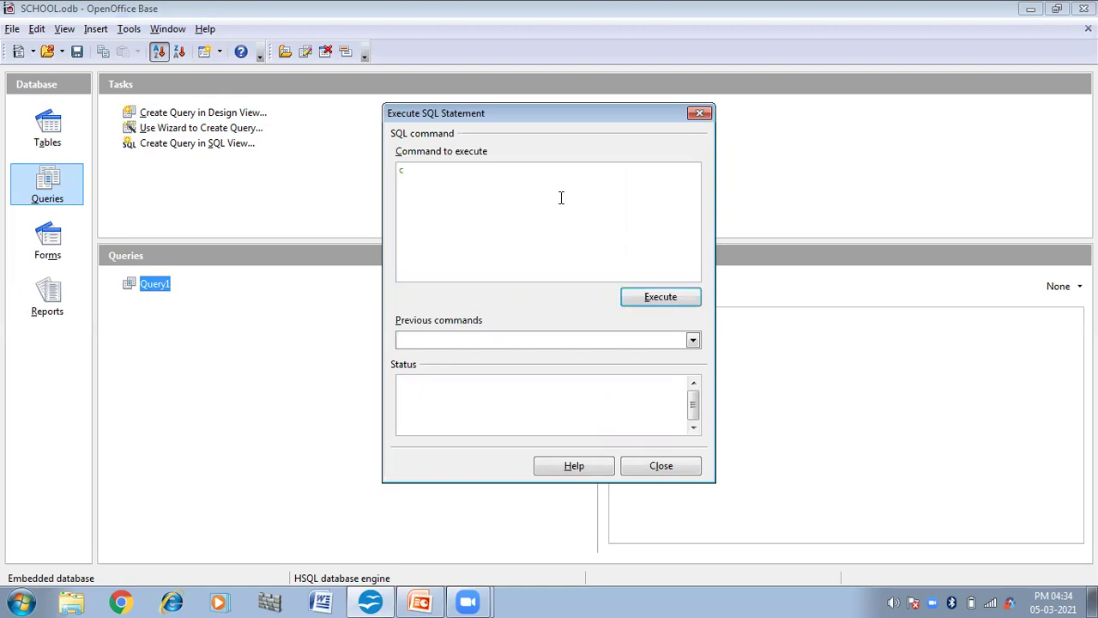
key("BackSpace")
type("CREATE TABLE")
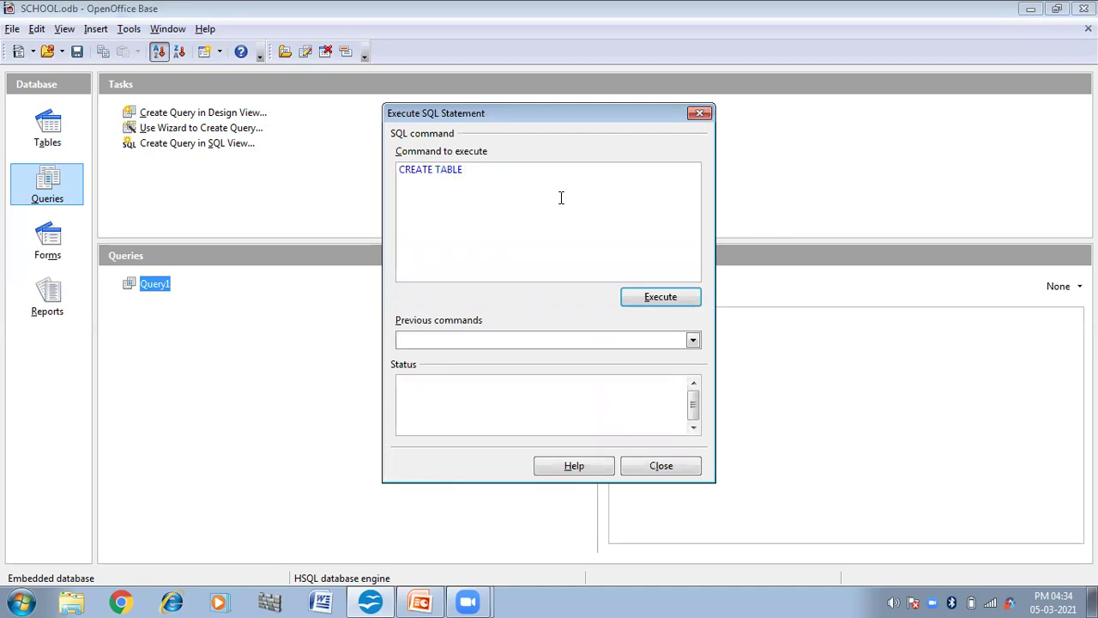
type(" \"STU_DA")
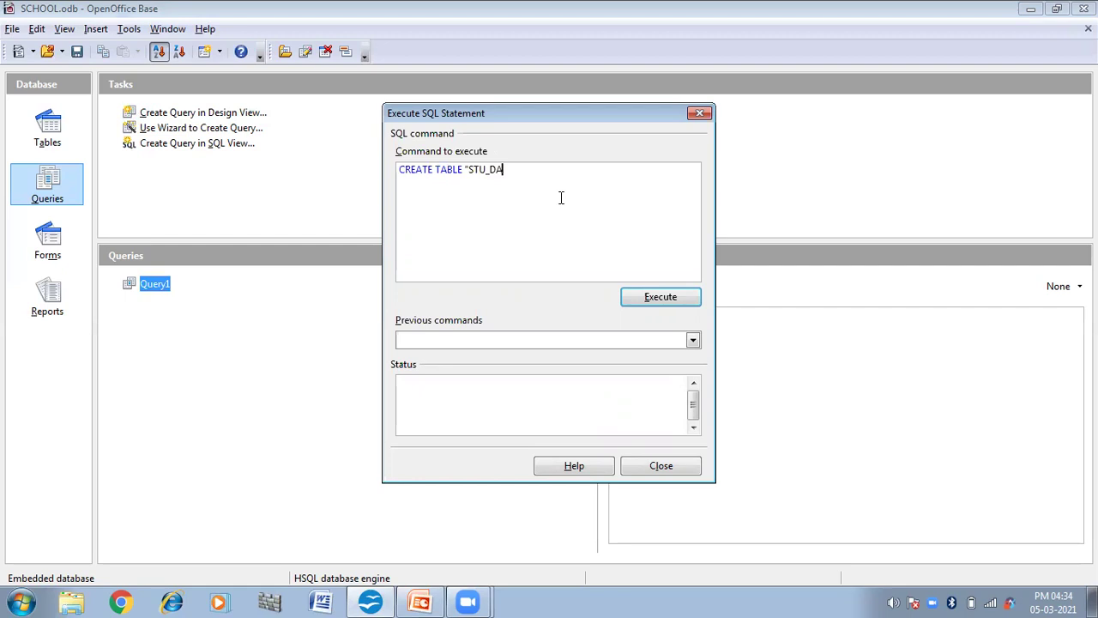
type("TA\"")
type("\"STU_DATA\"(\"ROLL_NO\"")
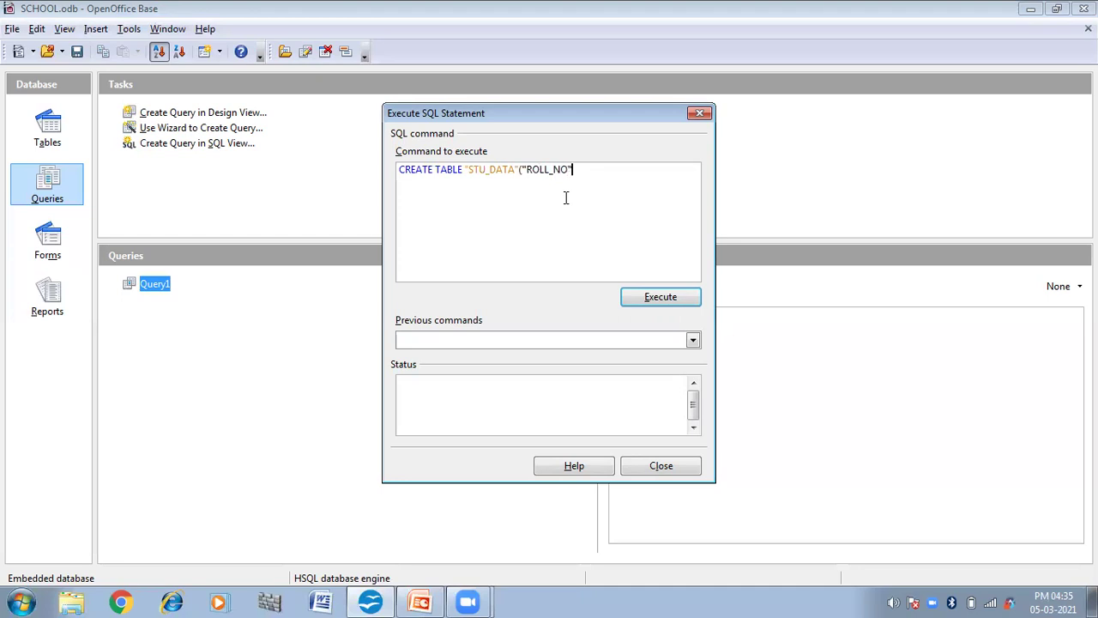
type(" INT")
type(",")
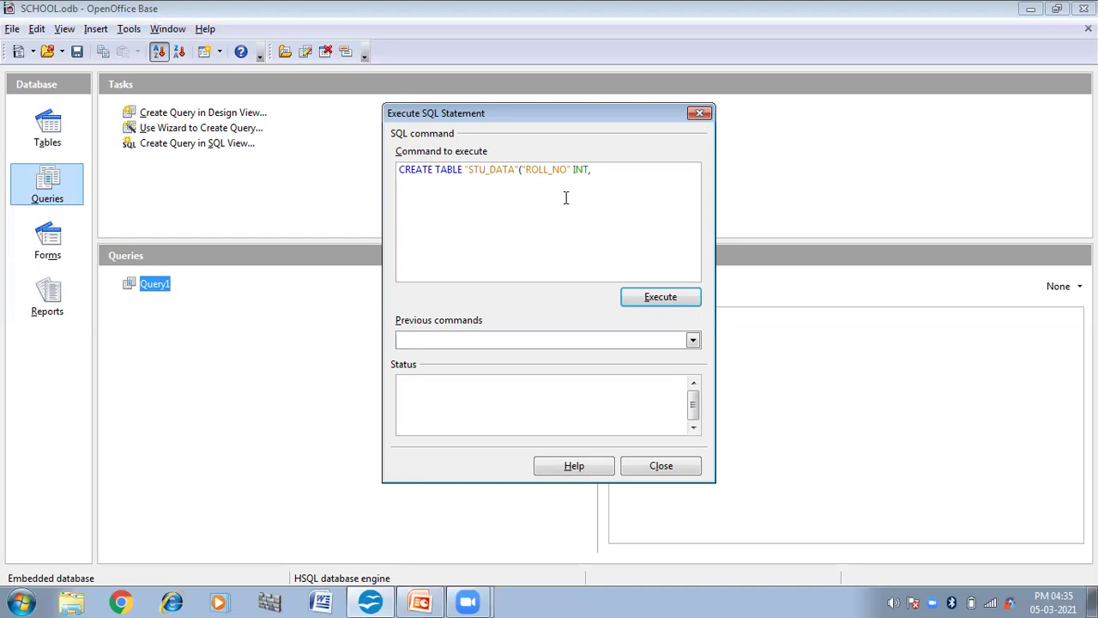
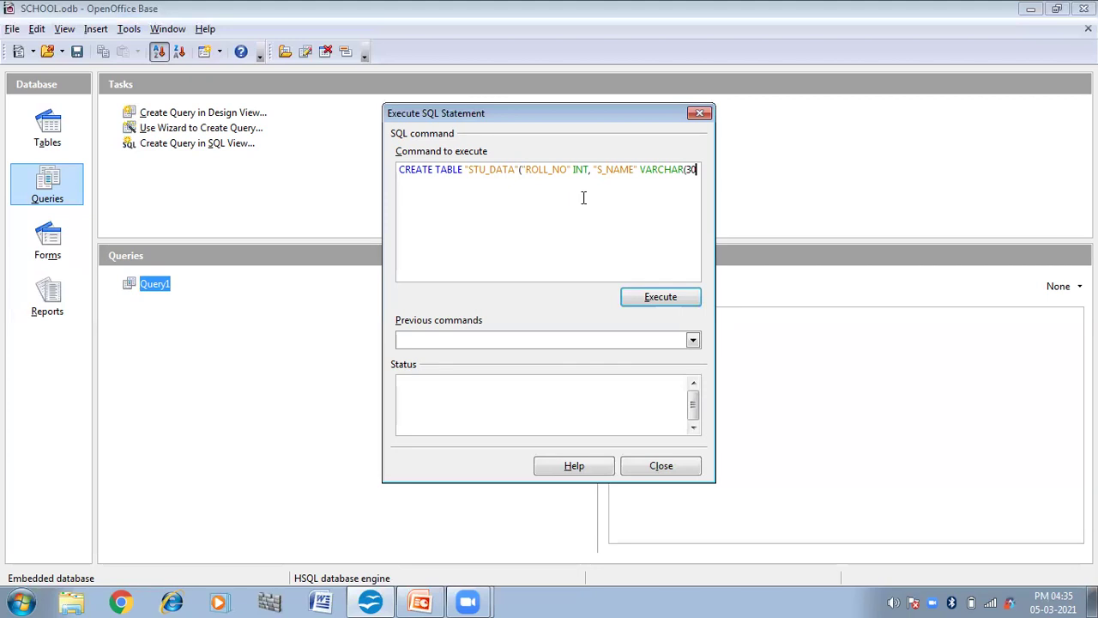
Extend the CREATE TABLE command with the columns "S_NAME" VARCHAR(30), "CLASS" CHAR(4), "MARKS" INT and "DOB" DATE
type(")")
type(",")
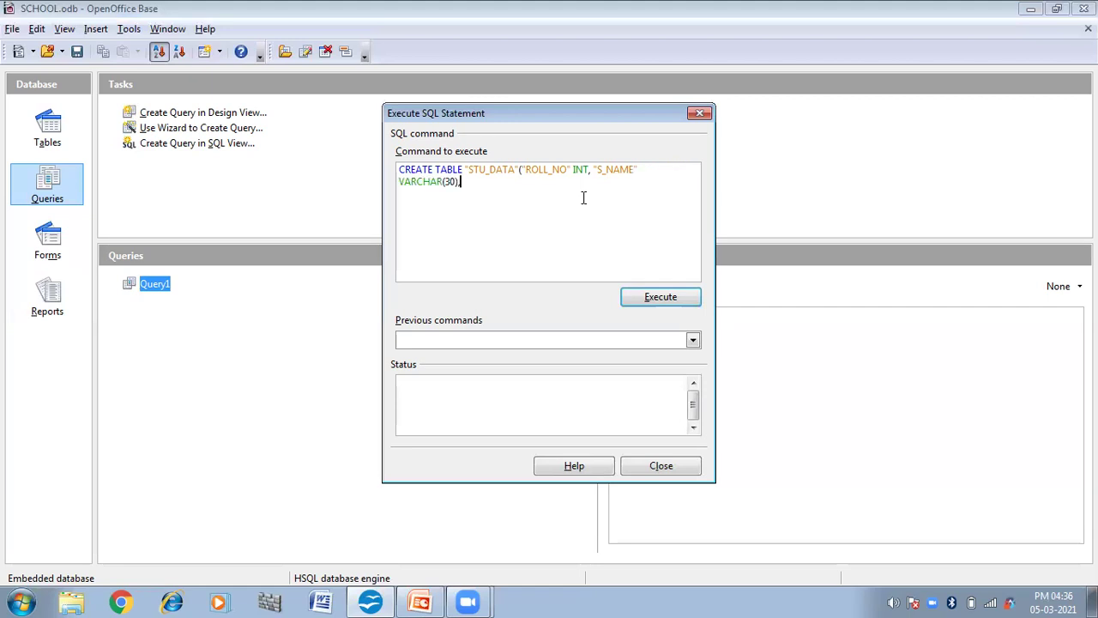
type("\"CLASS\" CHAR(4)")
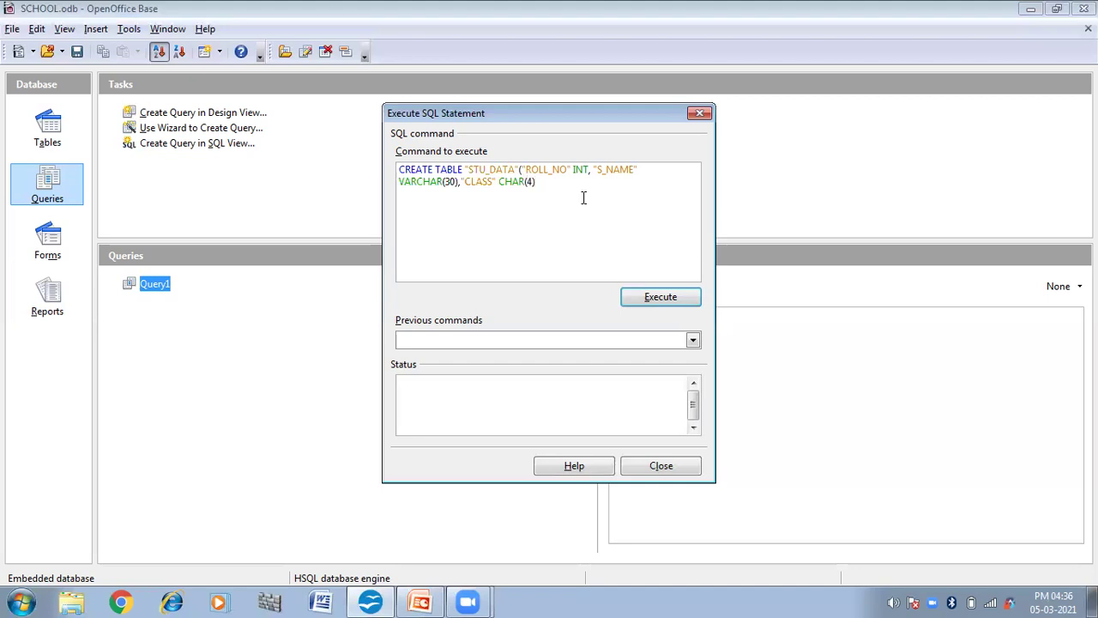
type(", \"MARKS")
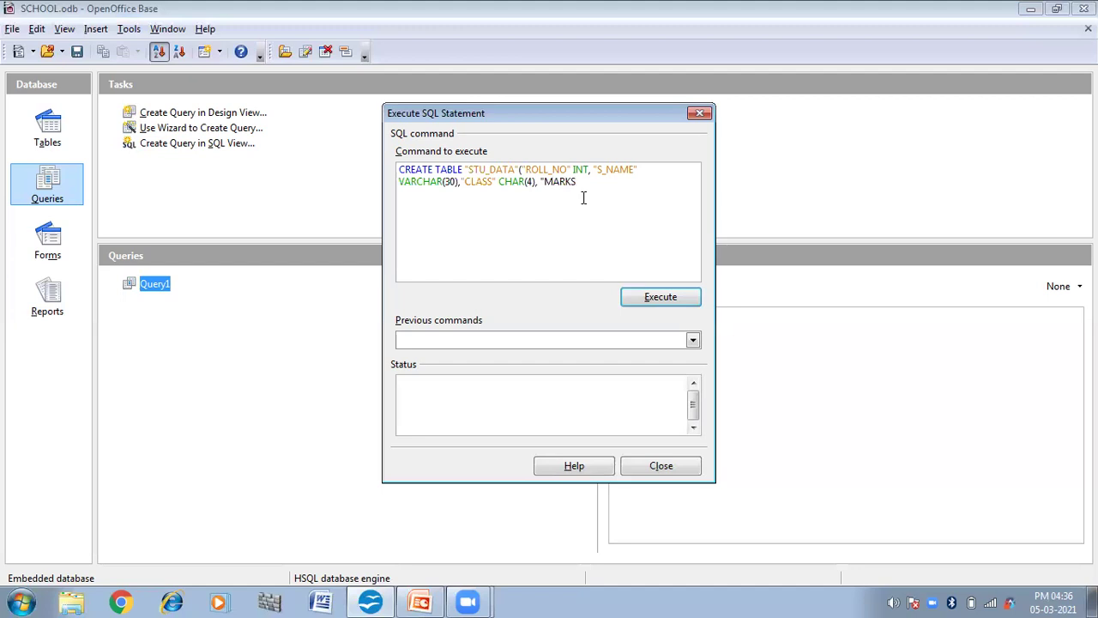
type("\" INT, \"DOB\" DATE")
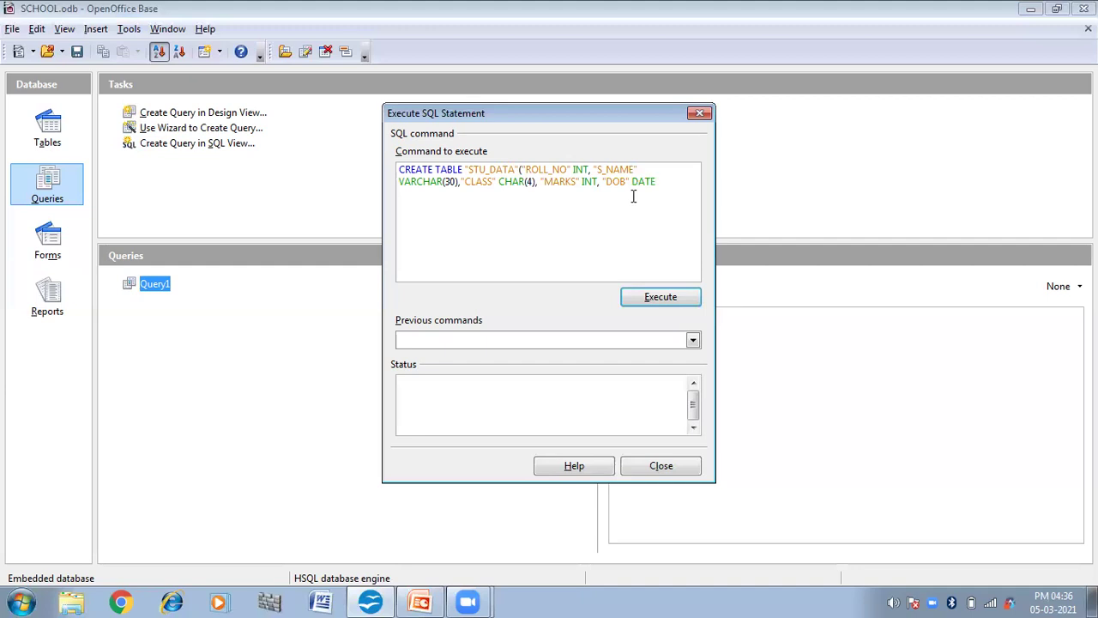
End the CREATE TABLE command with ");", execute it and close the SQL dialog
type(");")
left_click(651, 297)
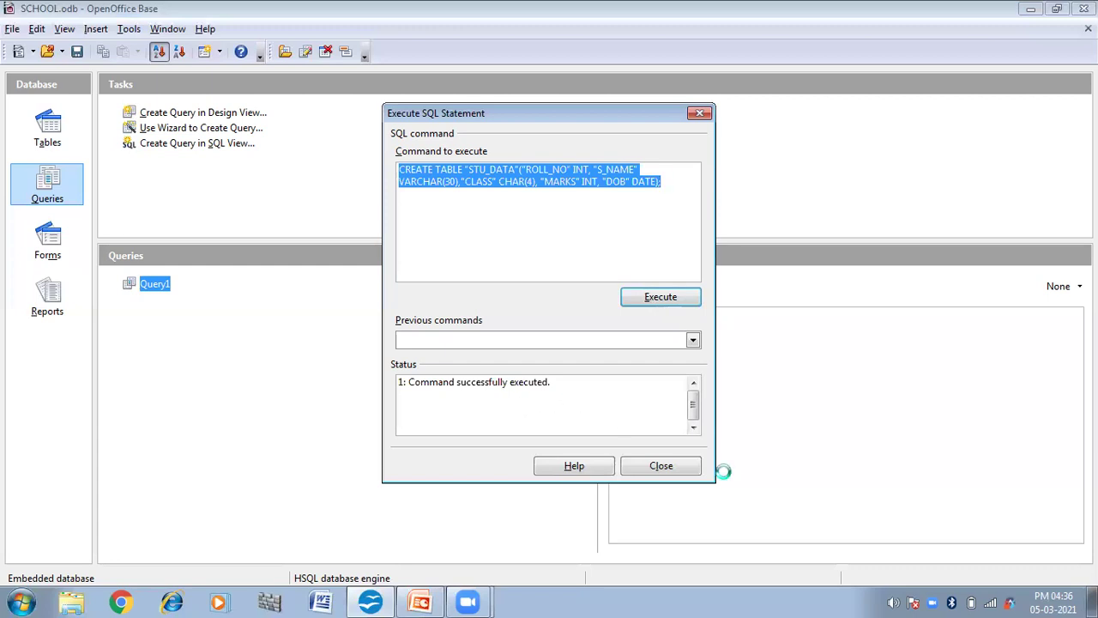
left_click(662, 472)
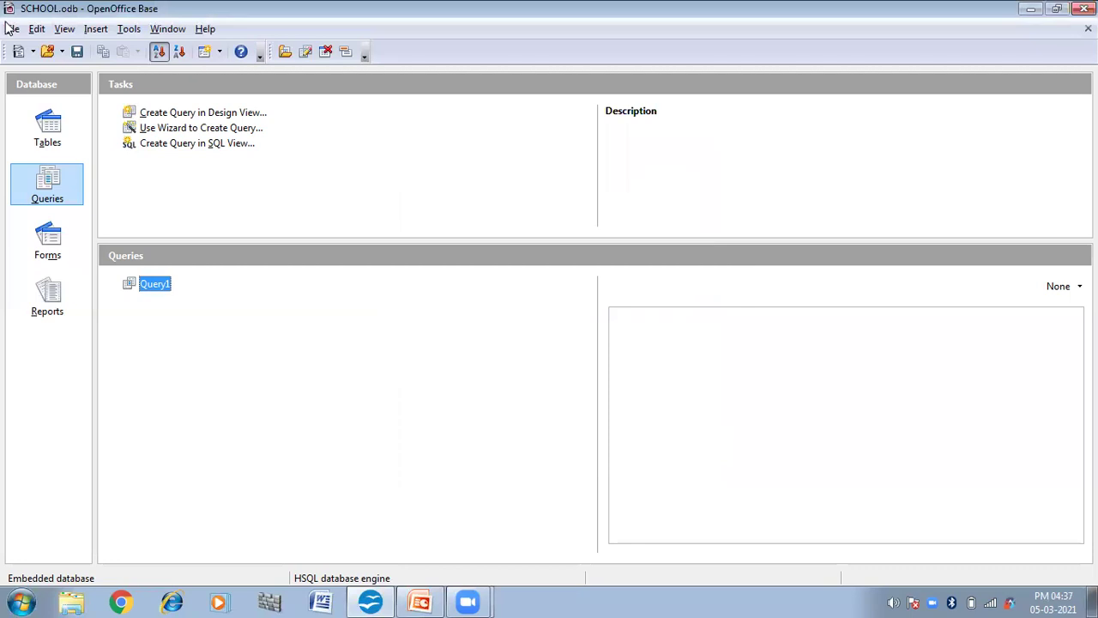
Show the database's list of tables and save the SCHOOL.odb database
left_click(47, 148)
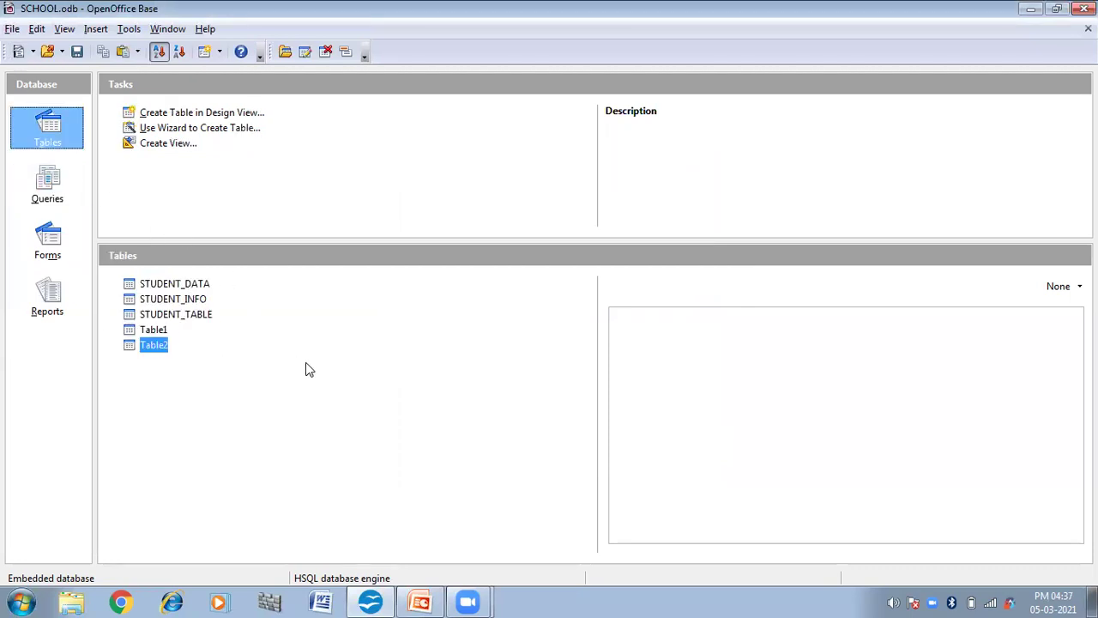
left_click(12, 28)
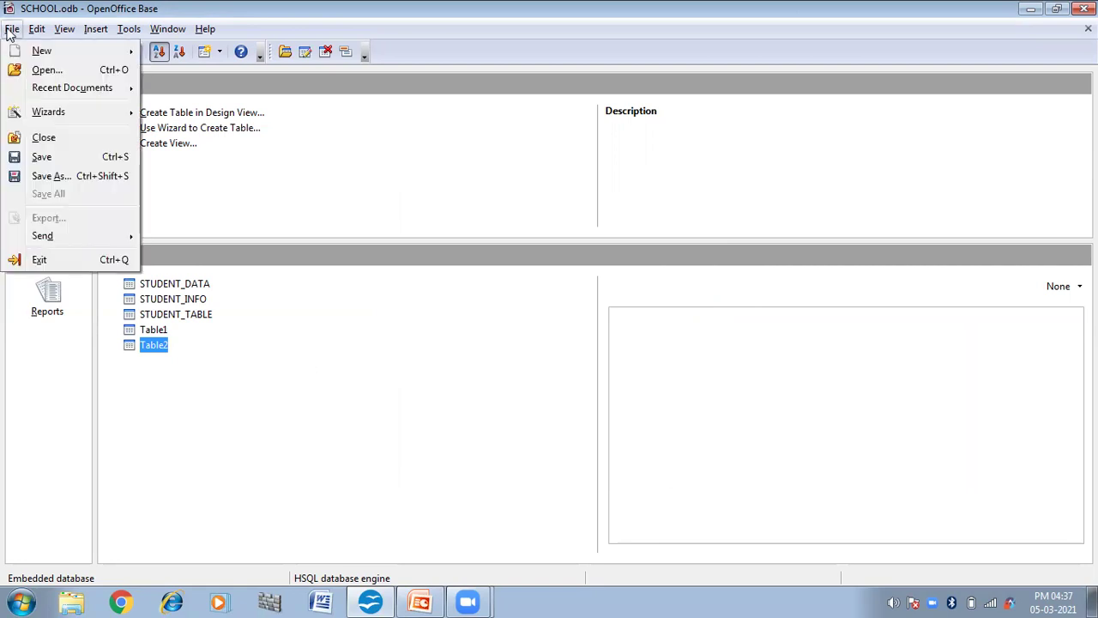
left_click(55, 158)
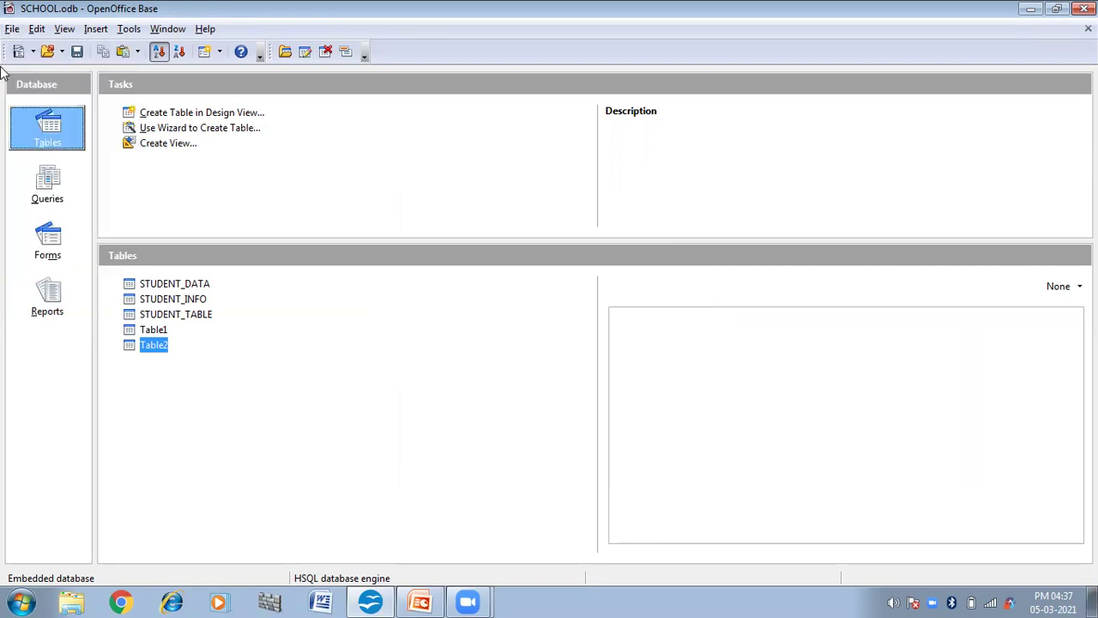
Close the SCHOOL database and reopen it as an existing database file through the Database Wizard
left_click(12, 28)
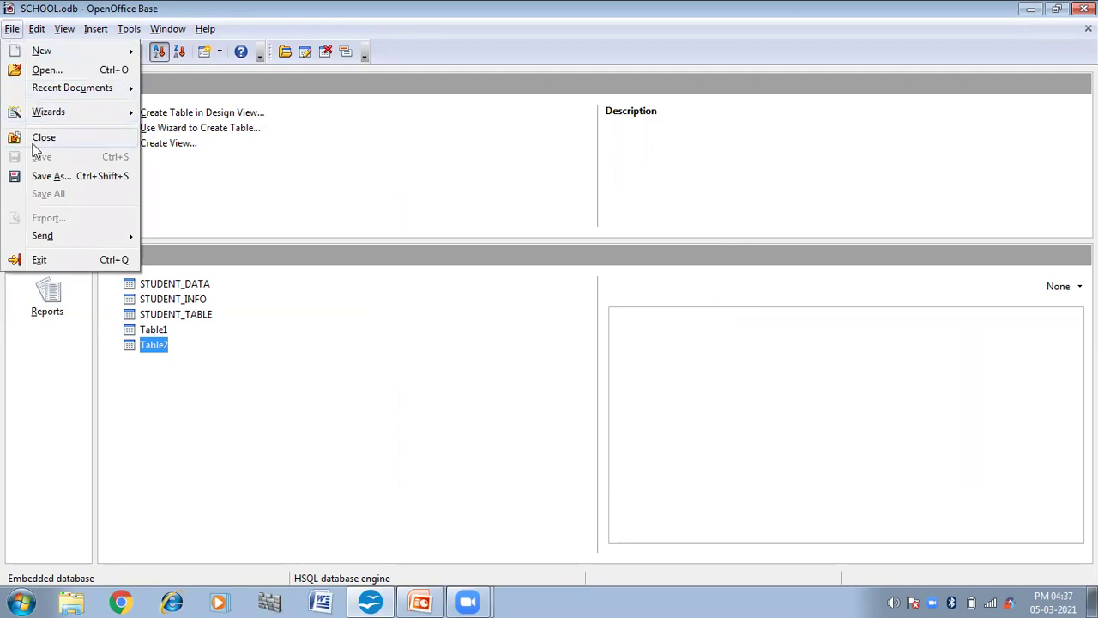
left_click(38, 138)
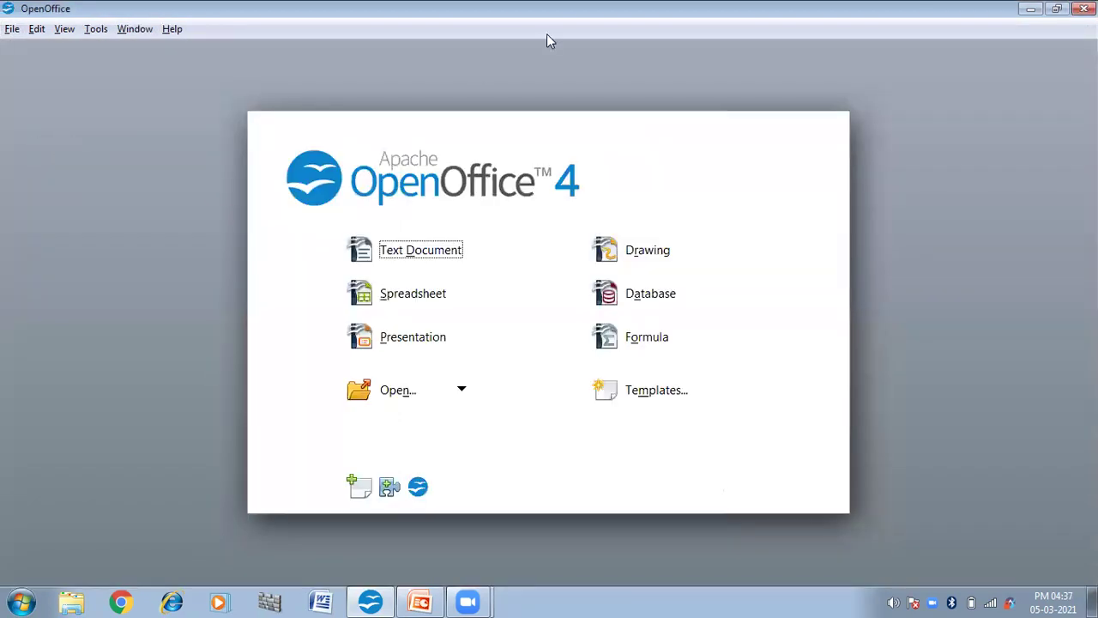
left_click(601, 300)
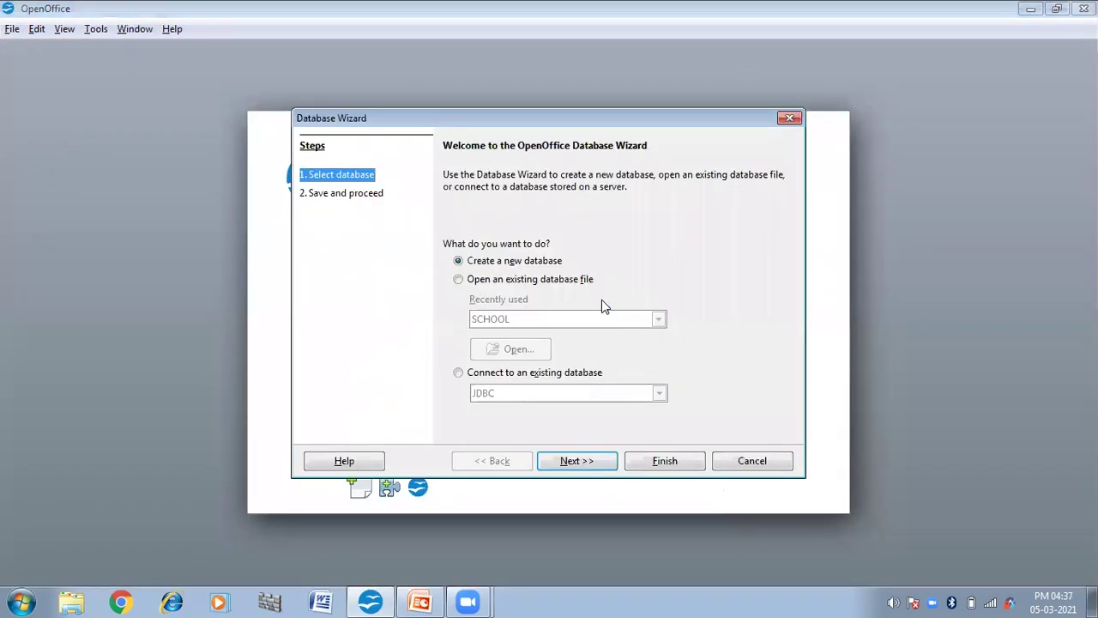
left_click(460, 280)
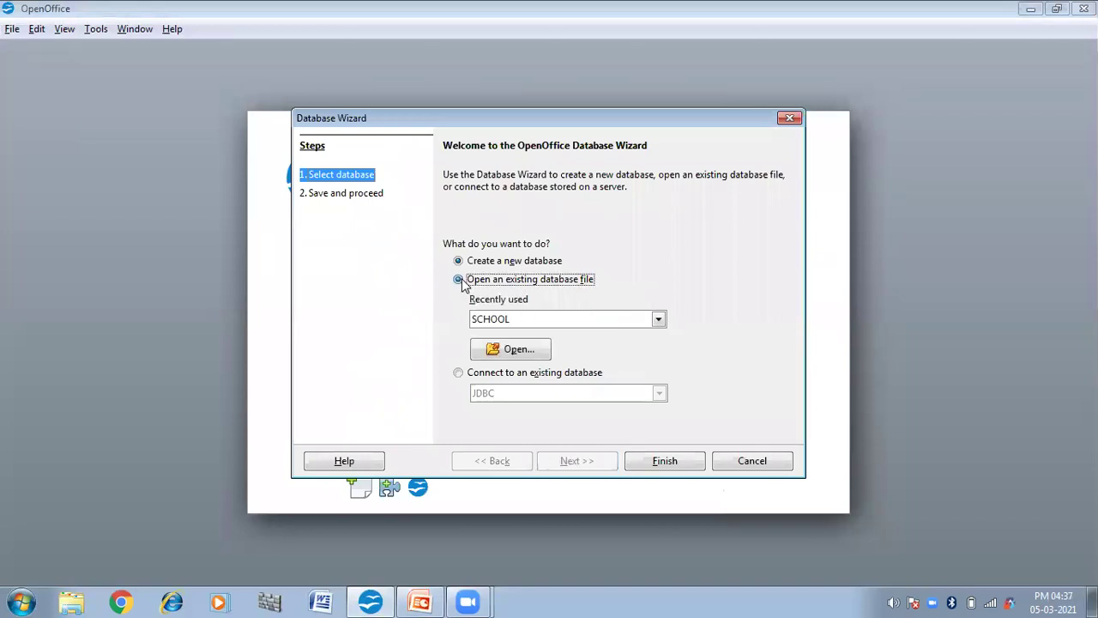
left_click(658, 464)
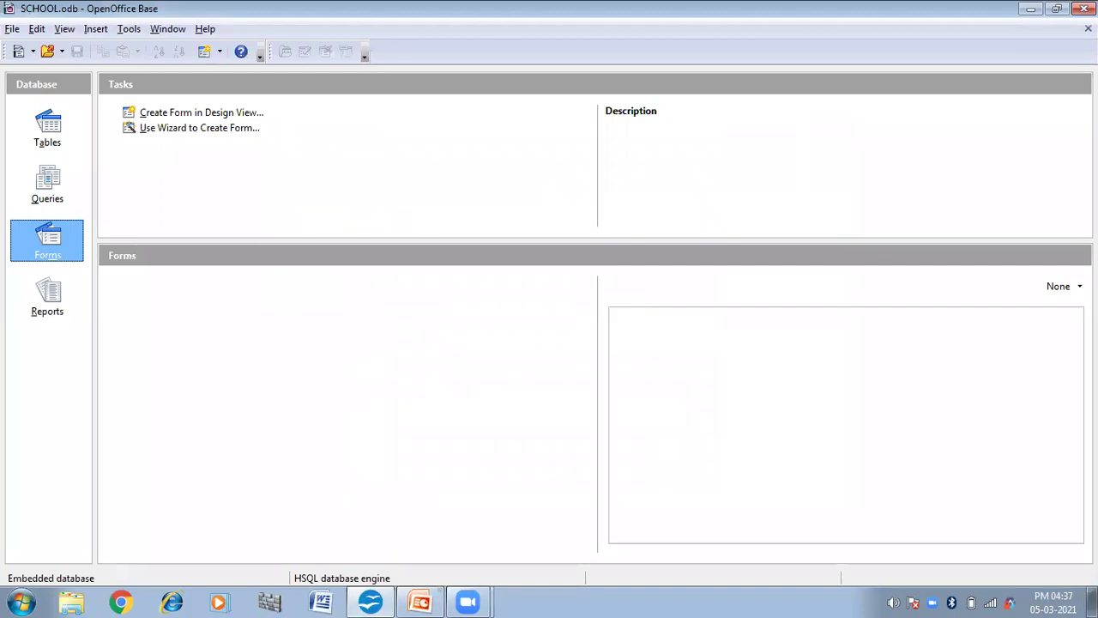
List the database's tables, open the STU_DATA table to check its columns and close it
left_click(47, 126)
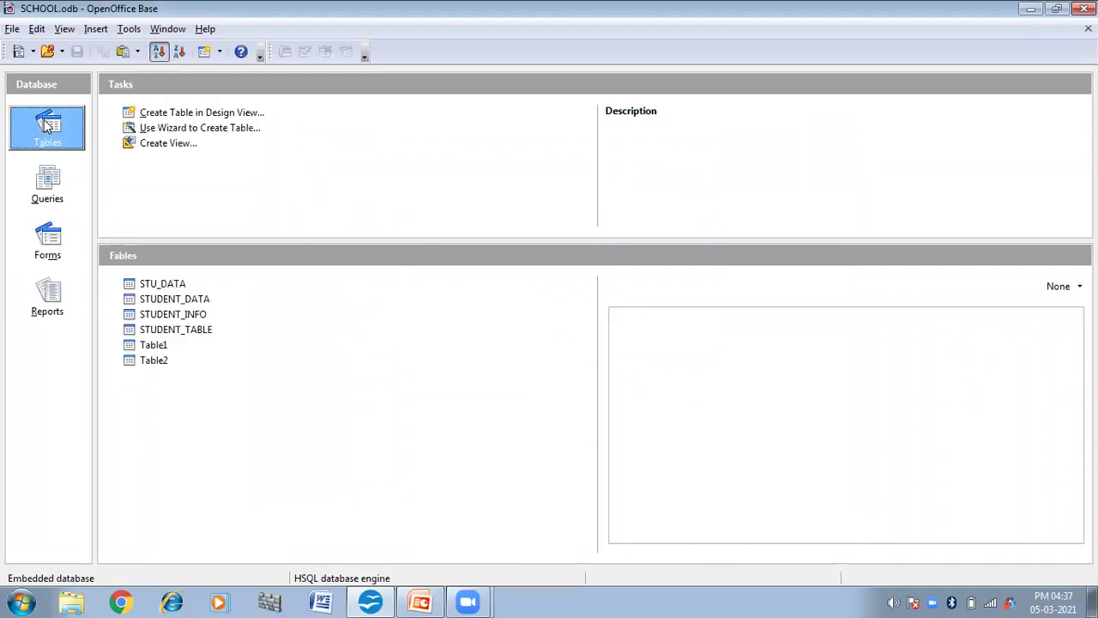
double_click(131, 286)
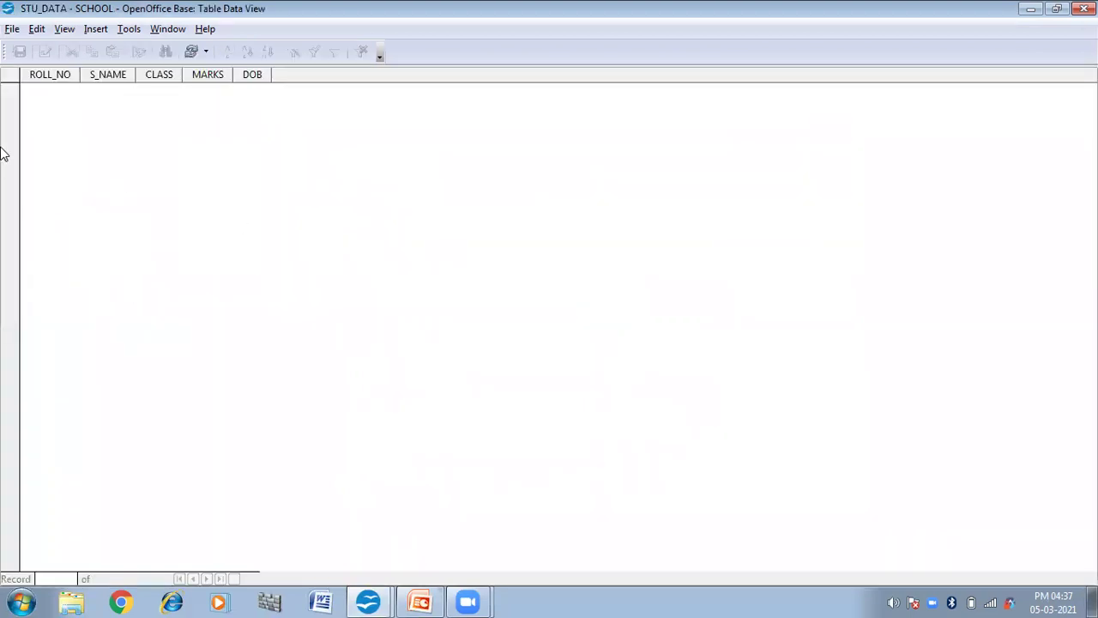
left_click(11, 30)
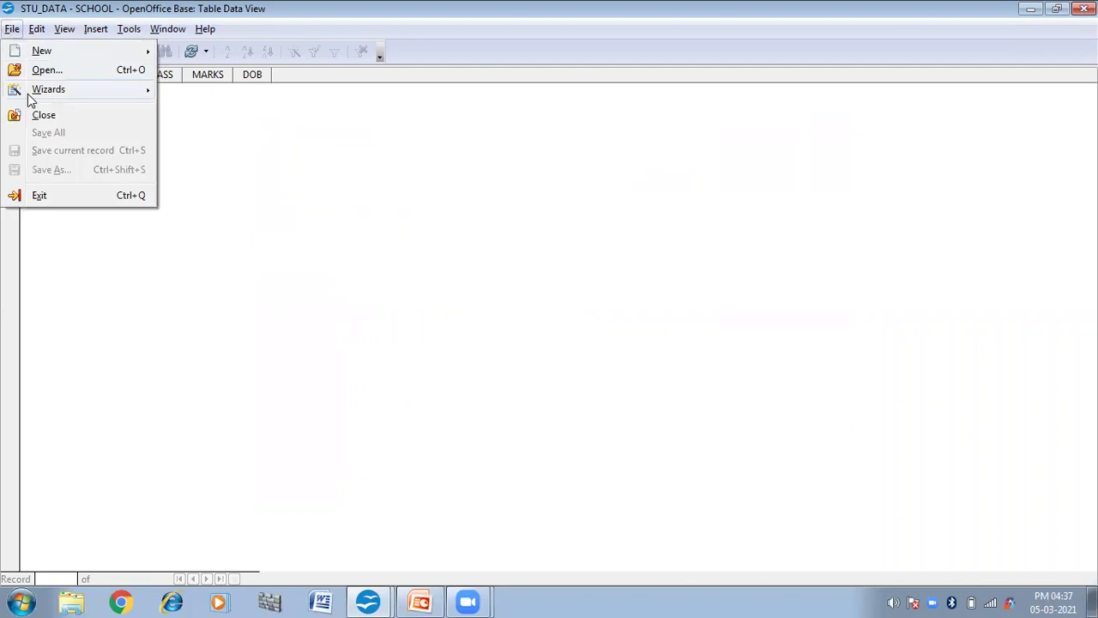
left_click(43, 116)
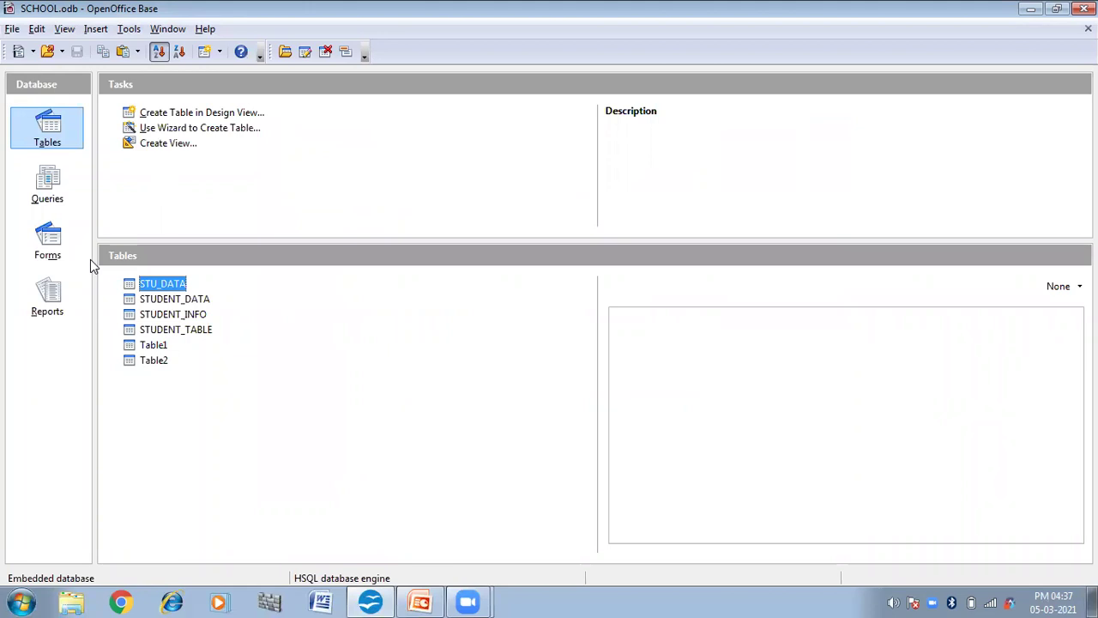
left_click(130, 31)
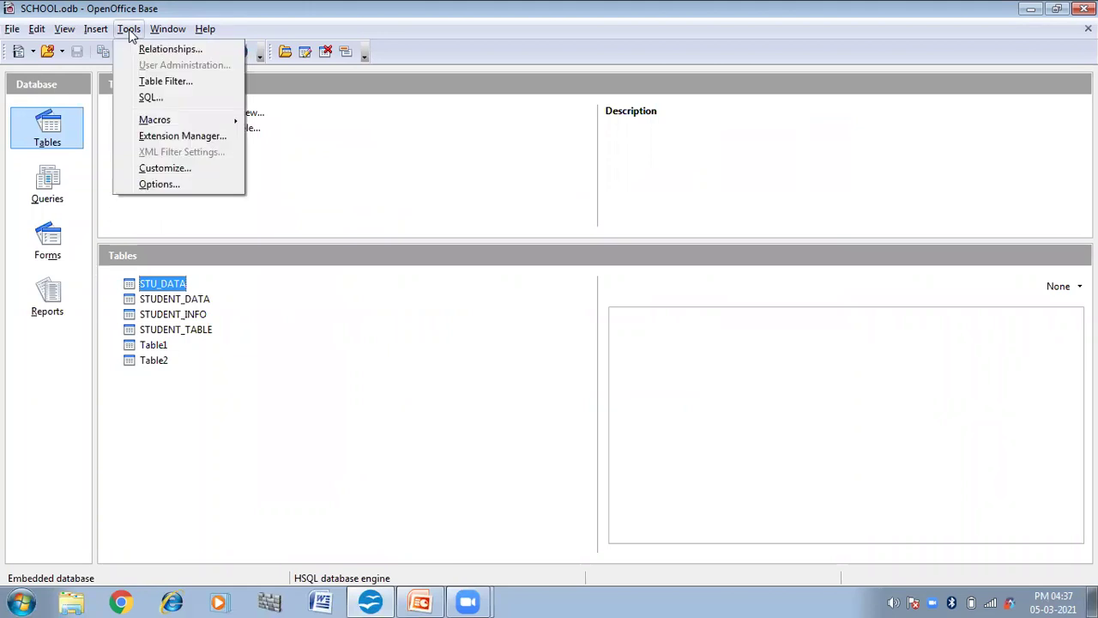
left_click(147, 98)
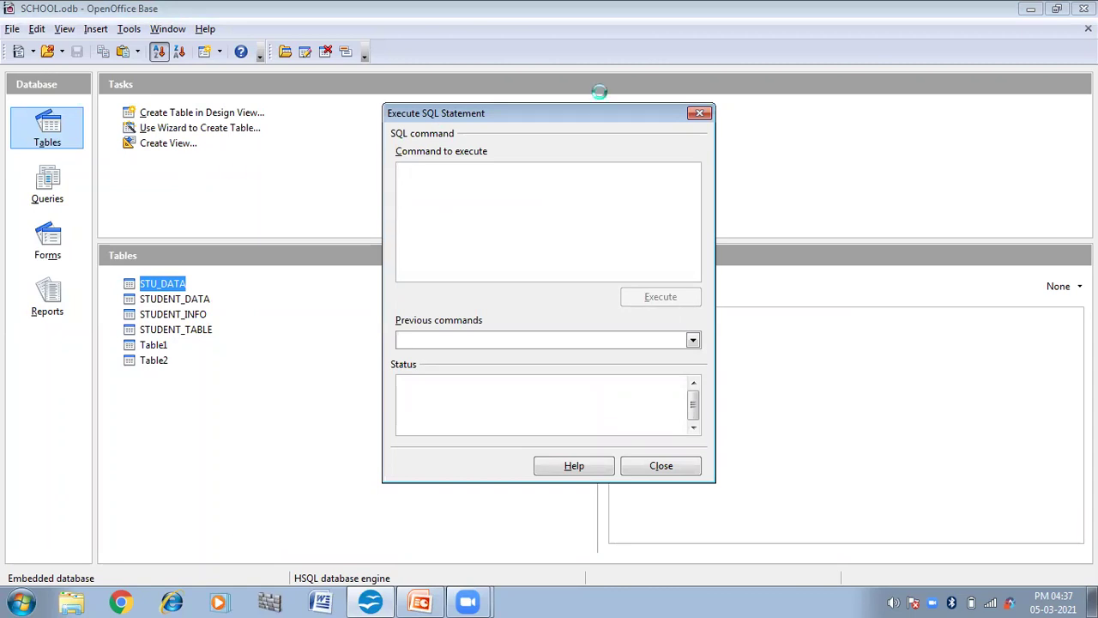
left_click(700, 114)
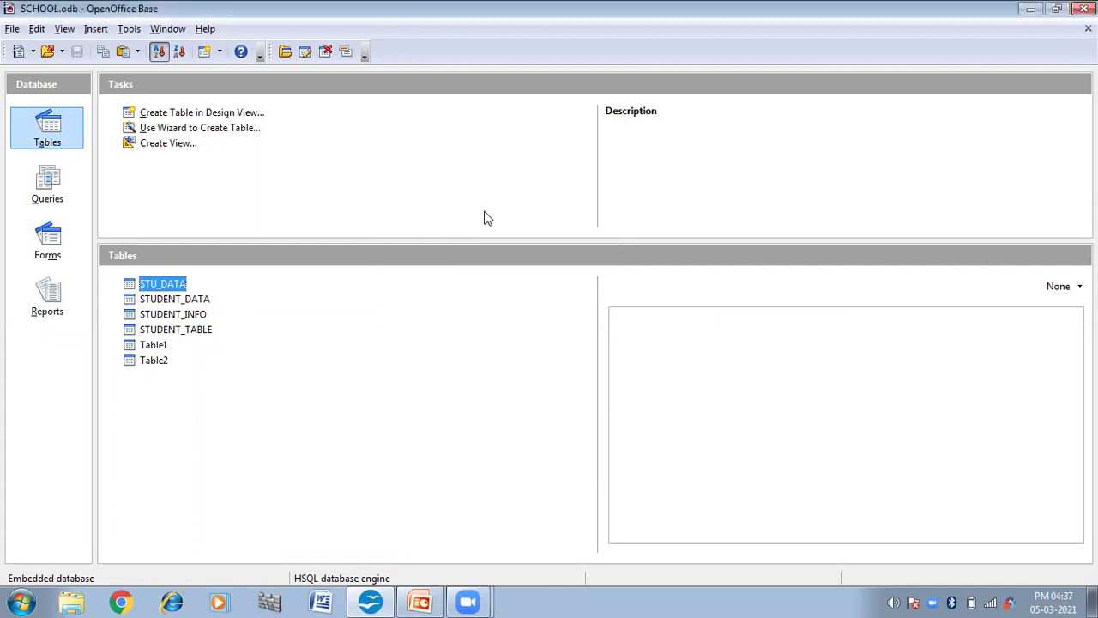
View the column headings of the STU_DATA table again and close its data view
double_click(182, 290)
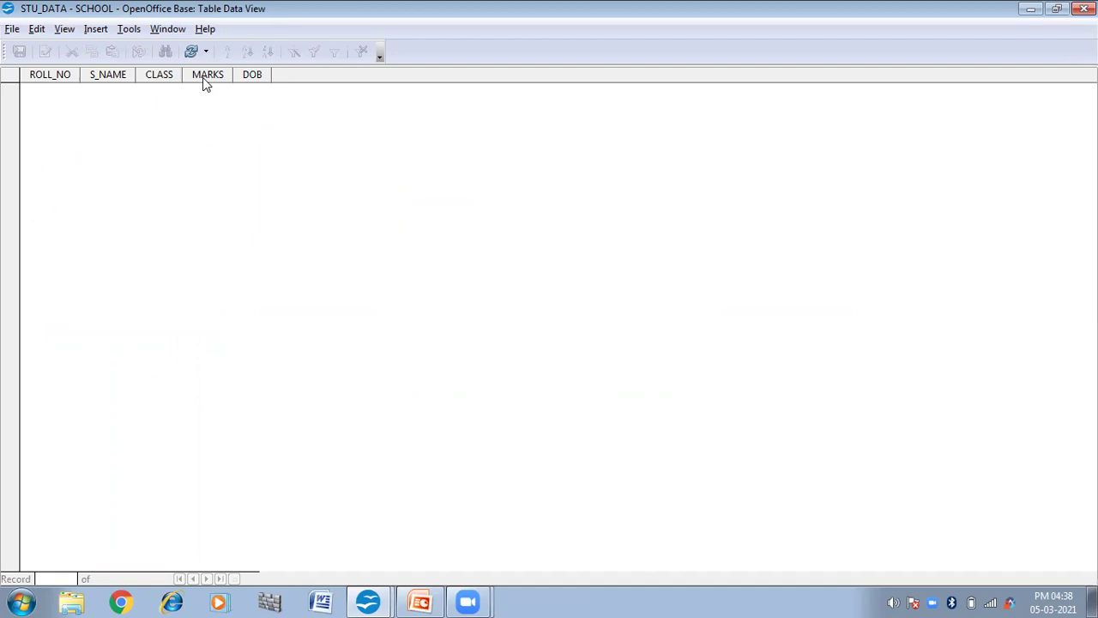
left_click(12, 29)
left_click(59, 115)
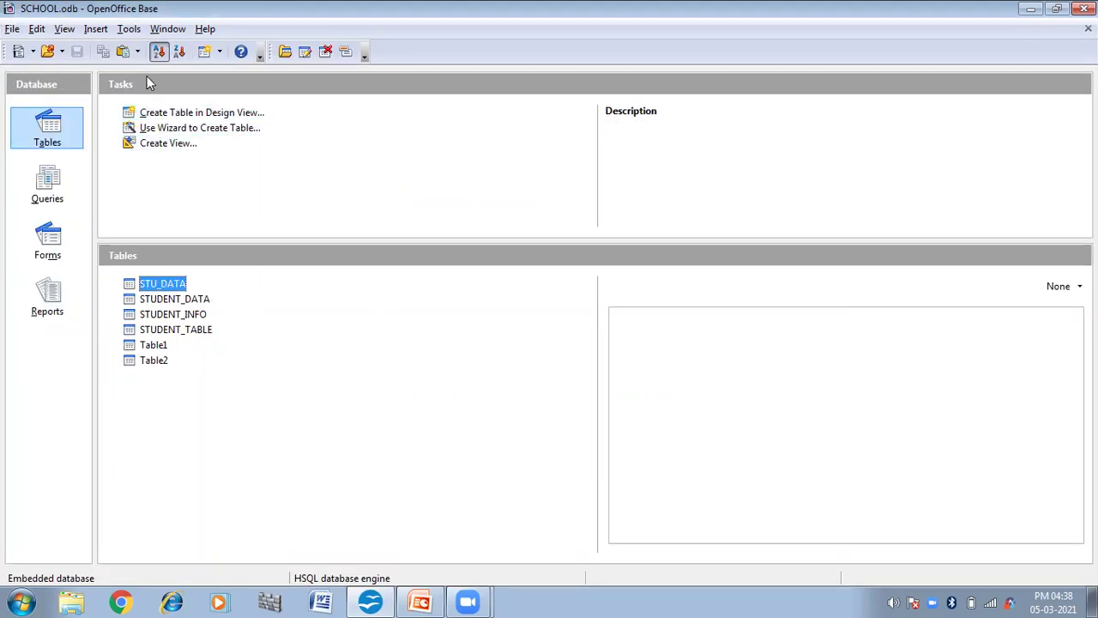
Begin a direct SQL command with INSERT INTO STU_DATA
left_click(127, 29)
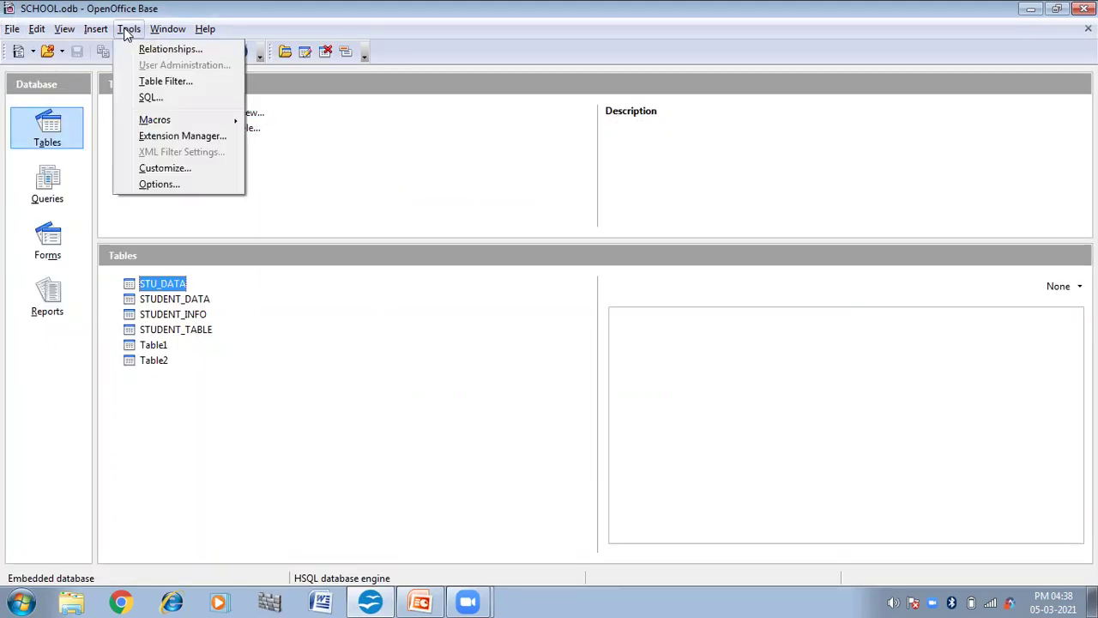
left_click(167, 99)
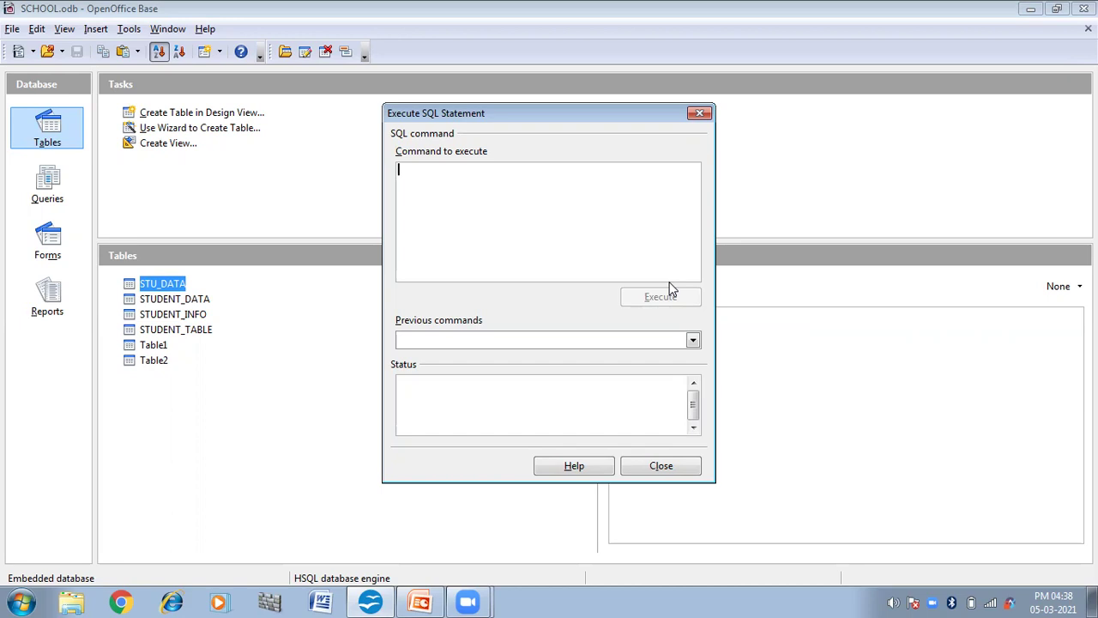
type("INSE")
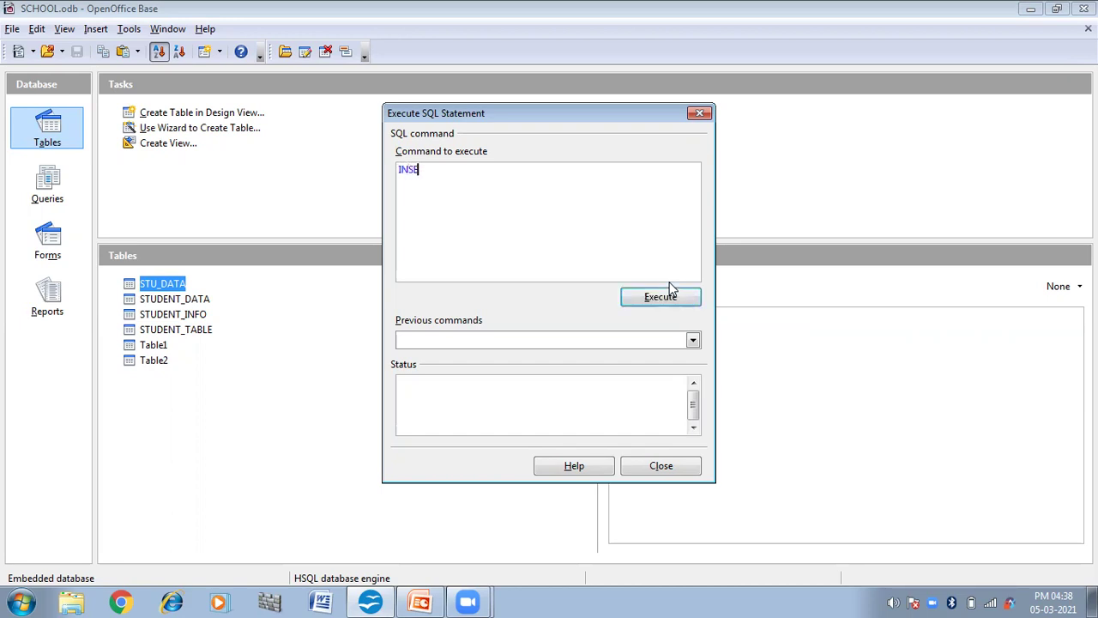
type("RT INTO STU")
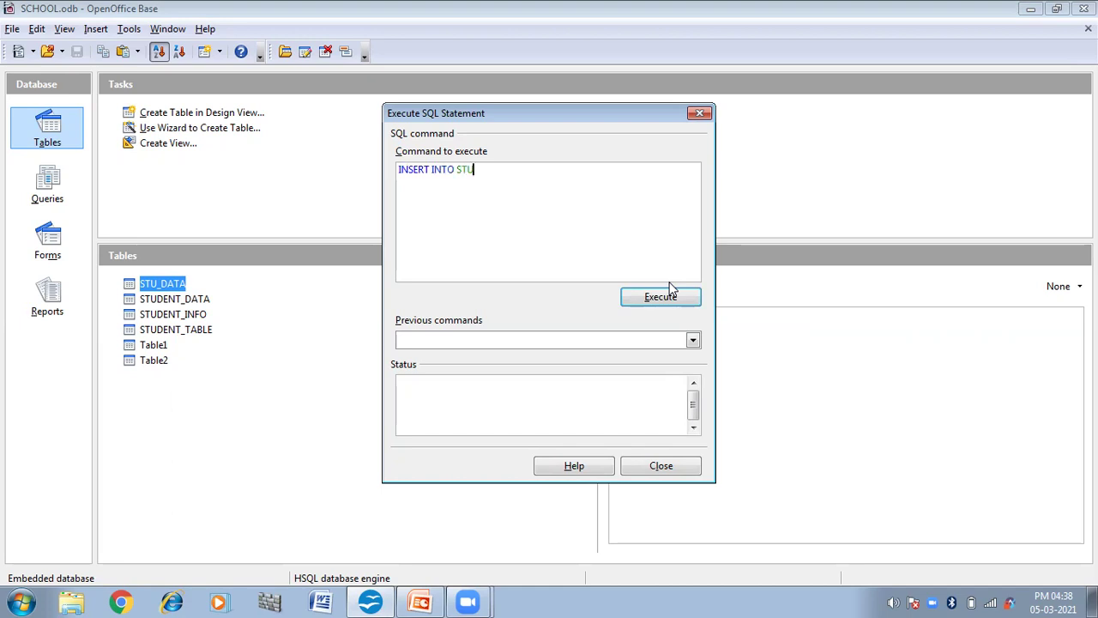
type("_DATA")
Enclose the table name STU_DATA in double quotes and add the keyword VALUES to the INSERT command
key("Left")
key("Left")
key("Left")
key("Left")
key("Left")
key("Left")
key("Left")
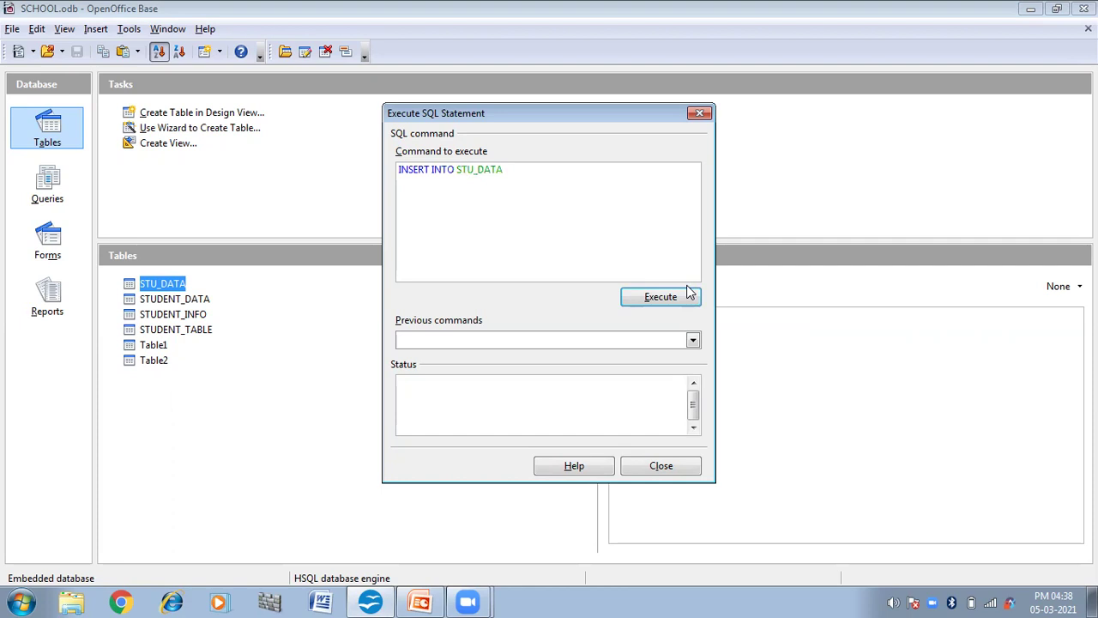
type("\"")
key("Right")
key("Right")
key("Right")
key("Right")
key("Right")
key("Right")
key("Right")
key("Right")
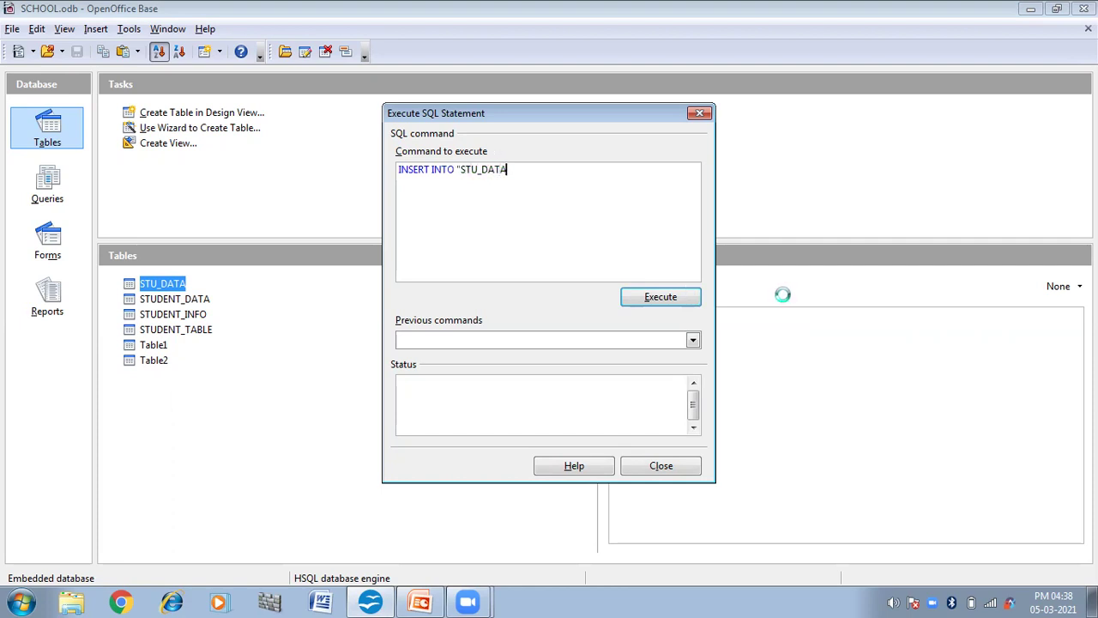
type("\" VALUES")
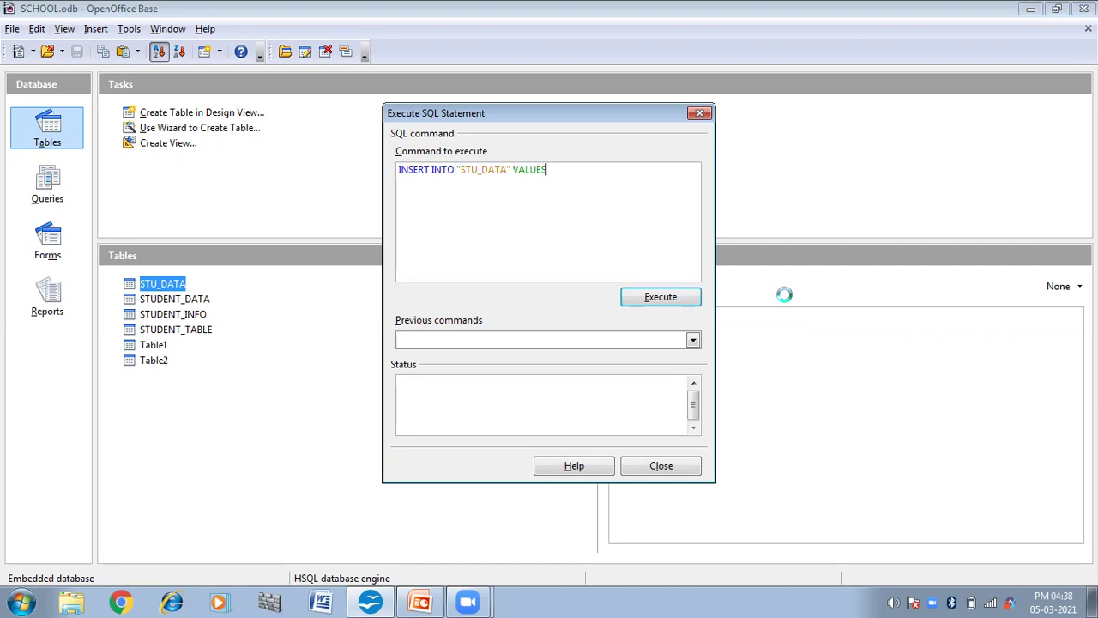
Supply roll number '101', the student's name, class 'X', marks '89' and the date of birth, execute the command and close the SQL dialog
type("('101', 'RAM','X")
type(", '89")
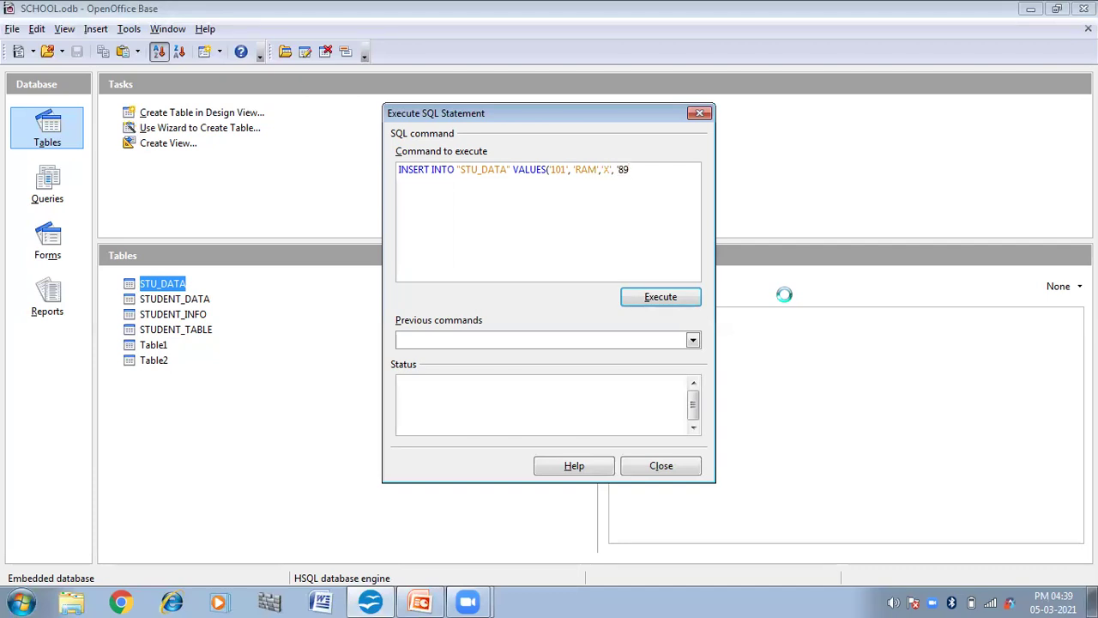
type("',")
type("'2005-08-12');")
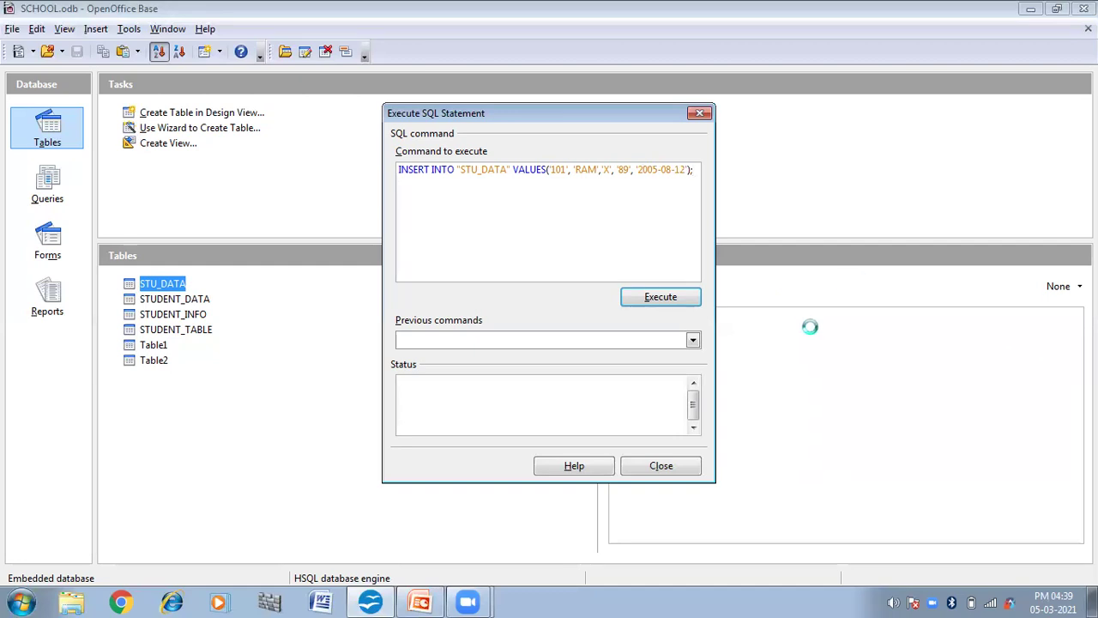
left_click(667, 297)
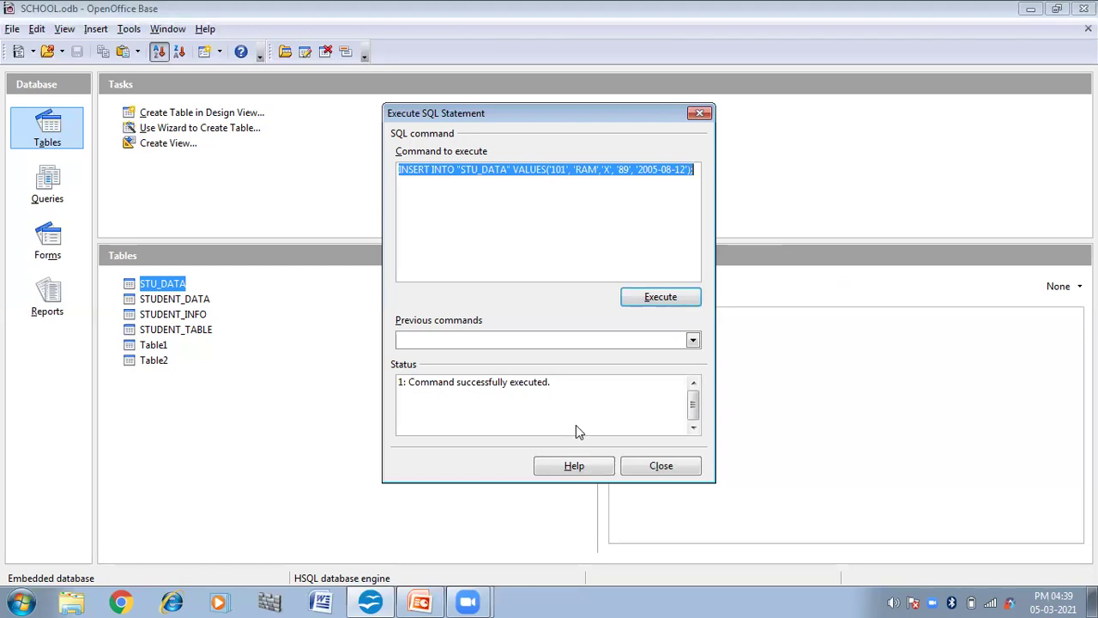
left_click(641, 465)
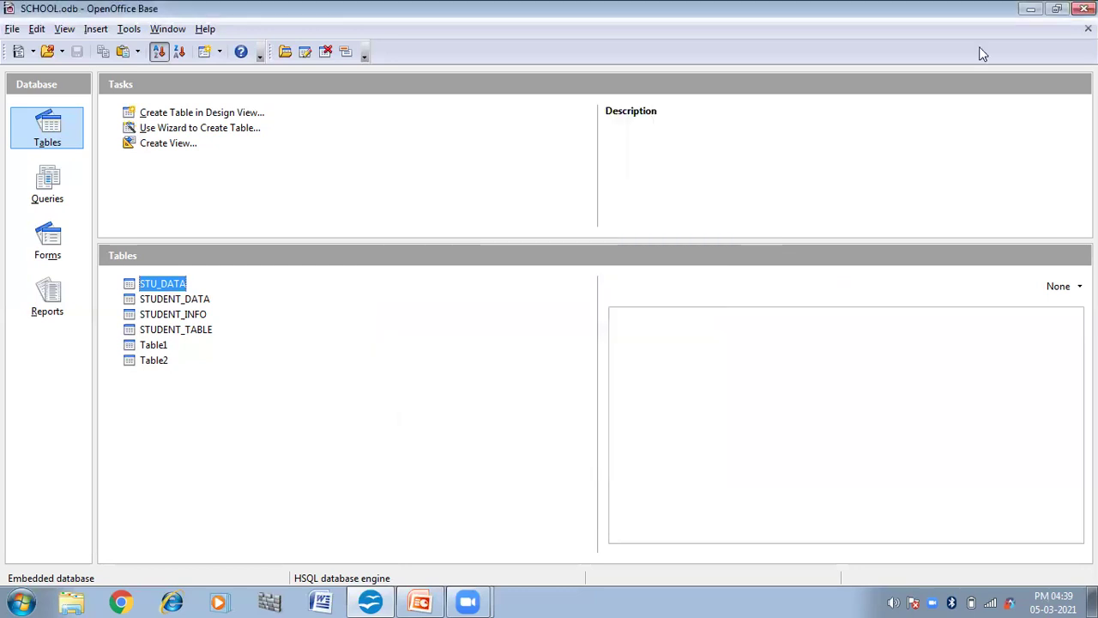
Open the STU_DATA table to check the inserted record and close it
double_click(129, 286)
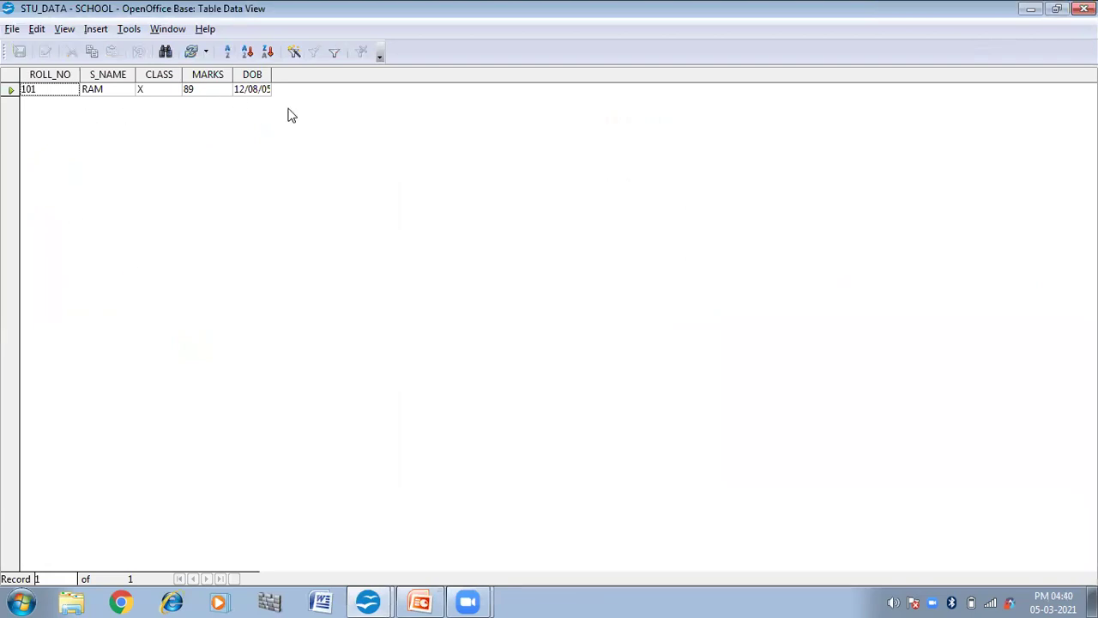
left_click(13, 31)
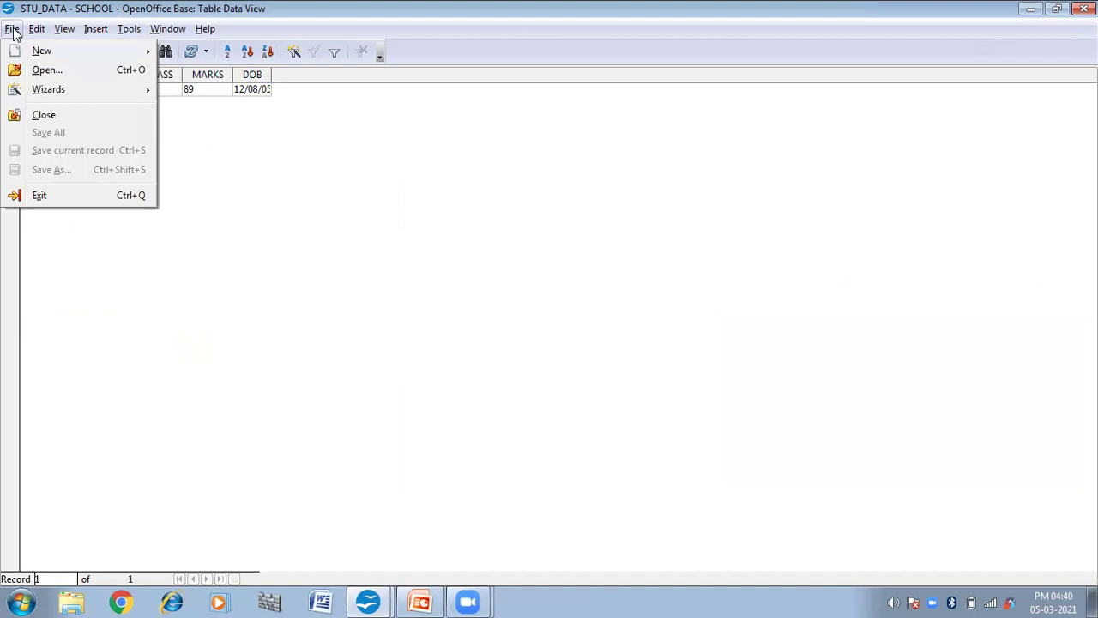
left_click(25, 115)
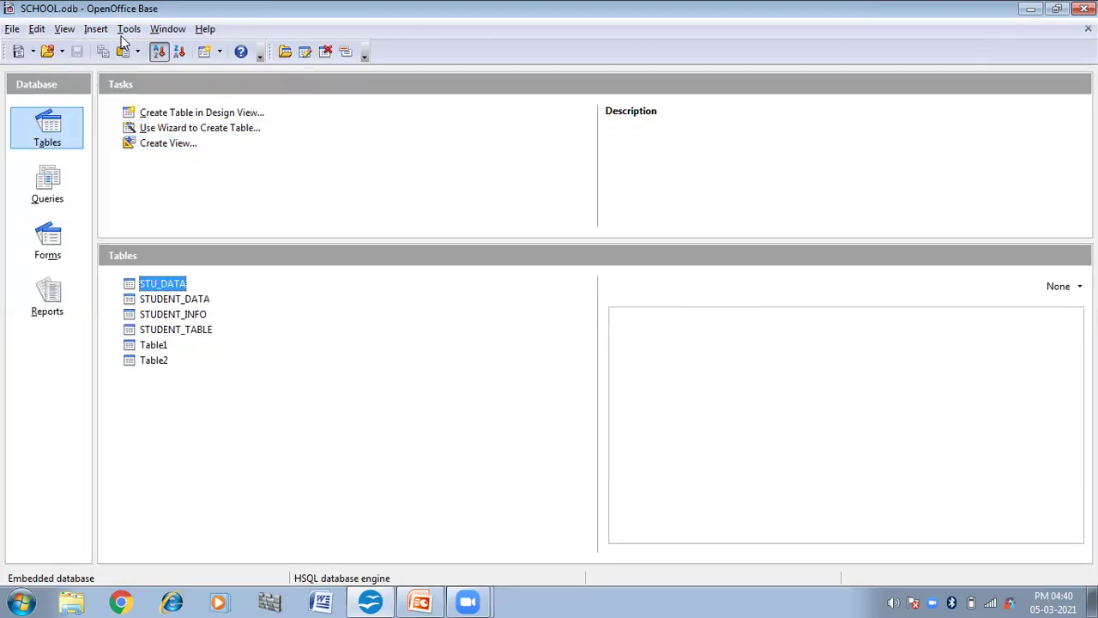
Begin another direct SQL command, INSERT INTO "STU_DATA" VALUES, with the roll number '102'
left_click(128, 30)
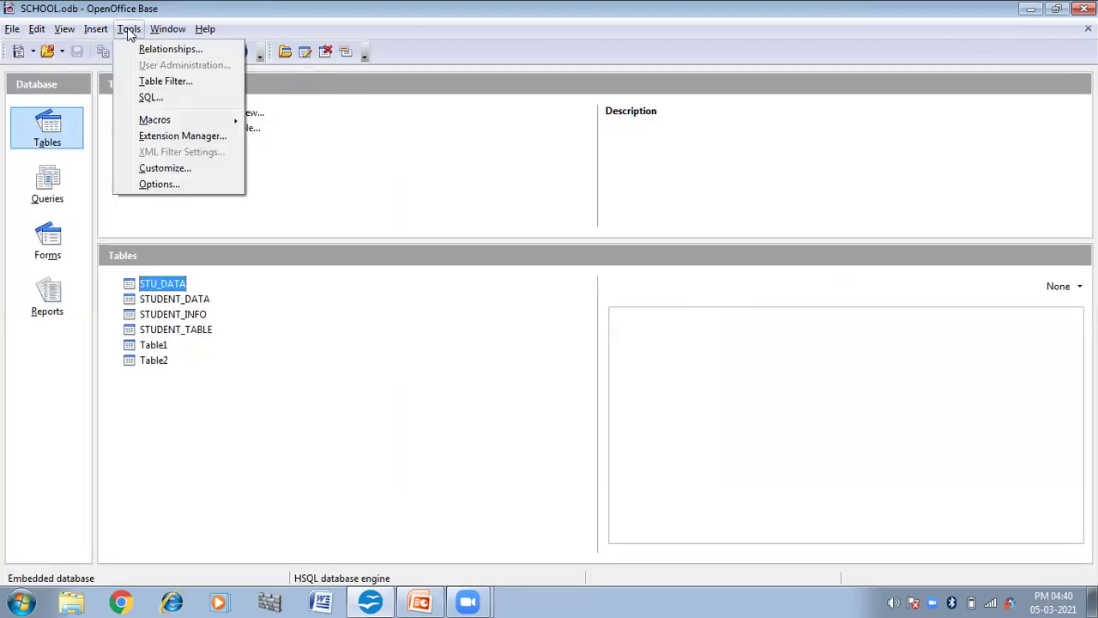
left_click(155, 97)
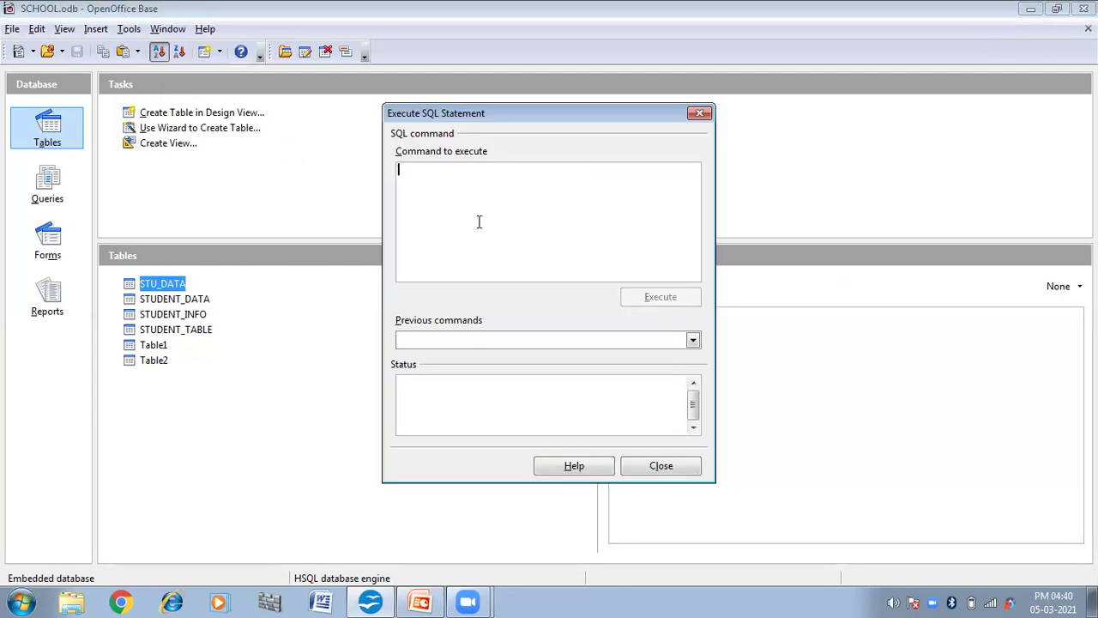
type("INSERT INTO \"STU")
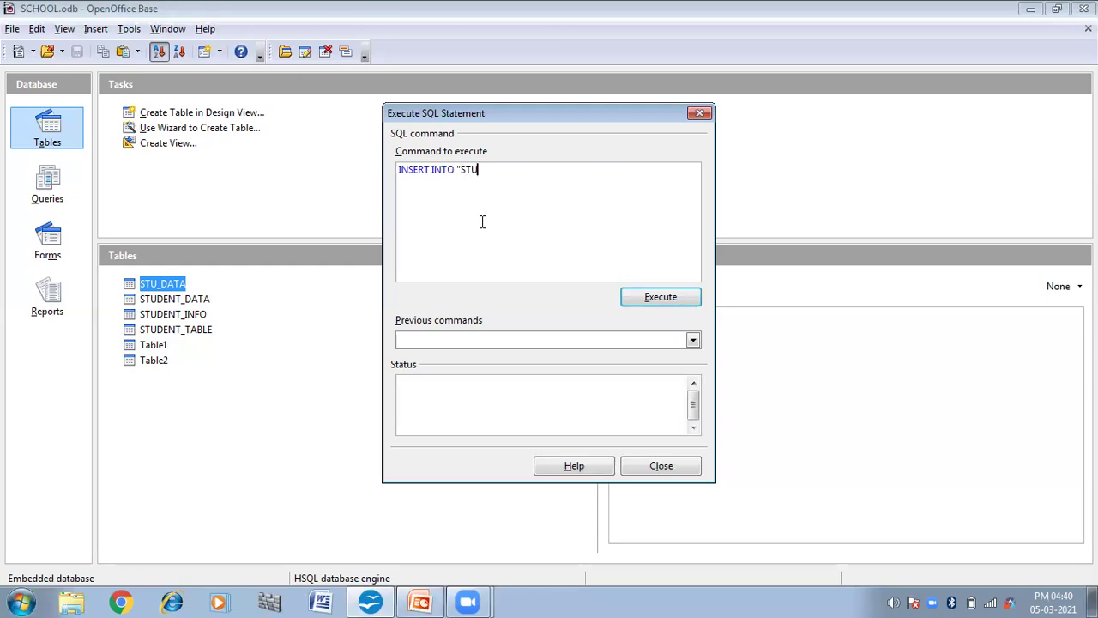
type("_DATA\" VALUES('102','")
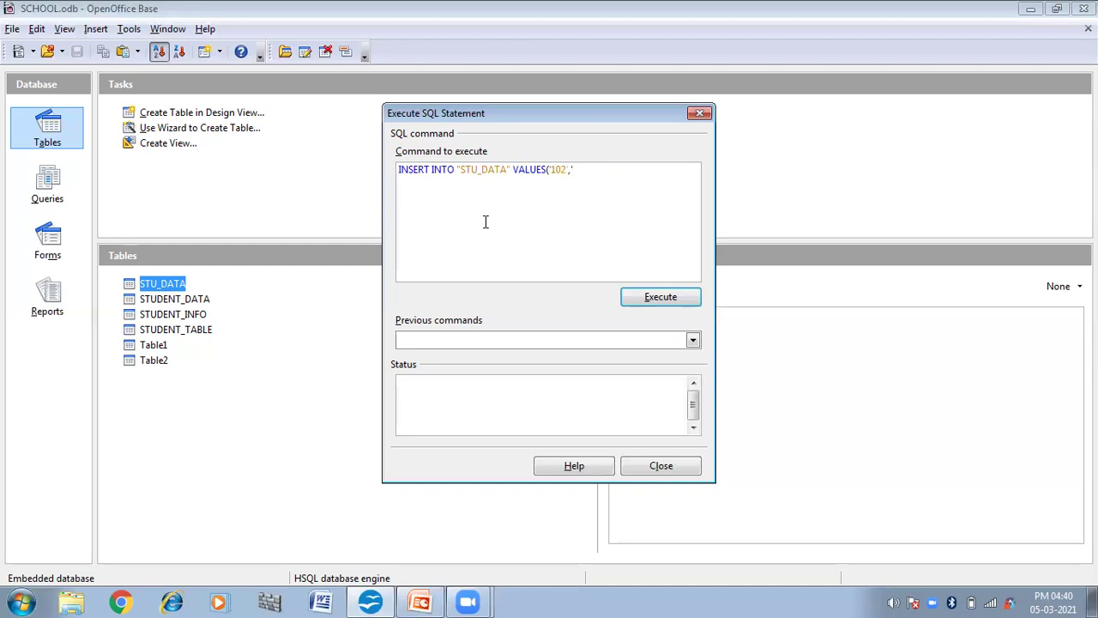
Complete the record with the student's name, class 'X', marks '56' and date of birth, execute the command and close the SQL dialog
type("NEHA', 'X', '56','2005-09-24")
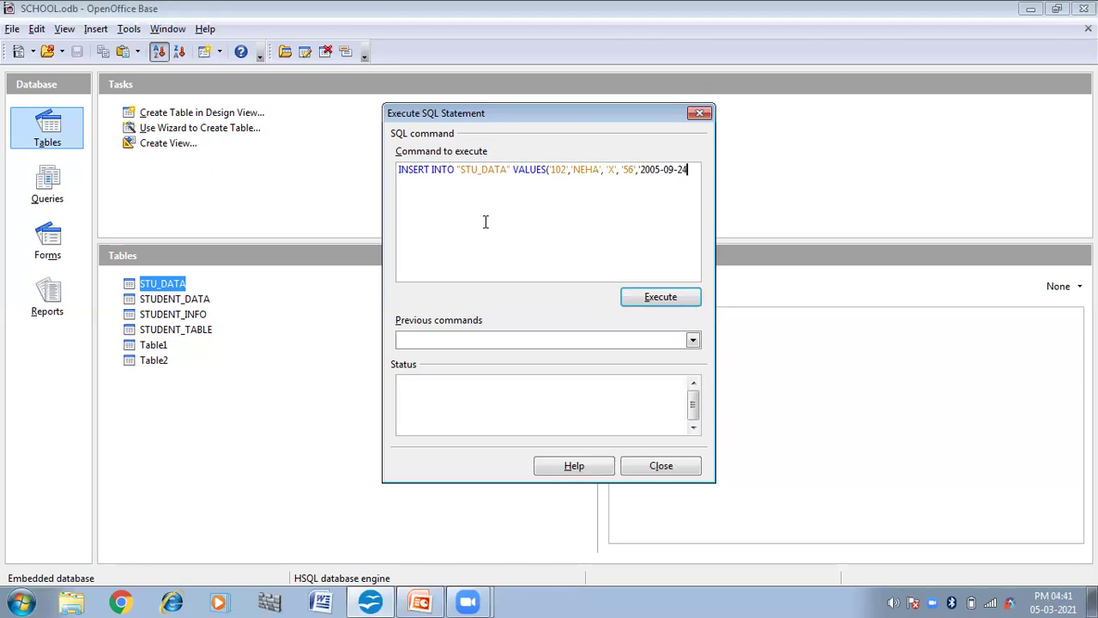
type("');")
left_click(631, 299)
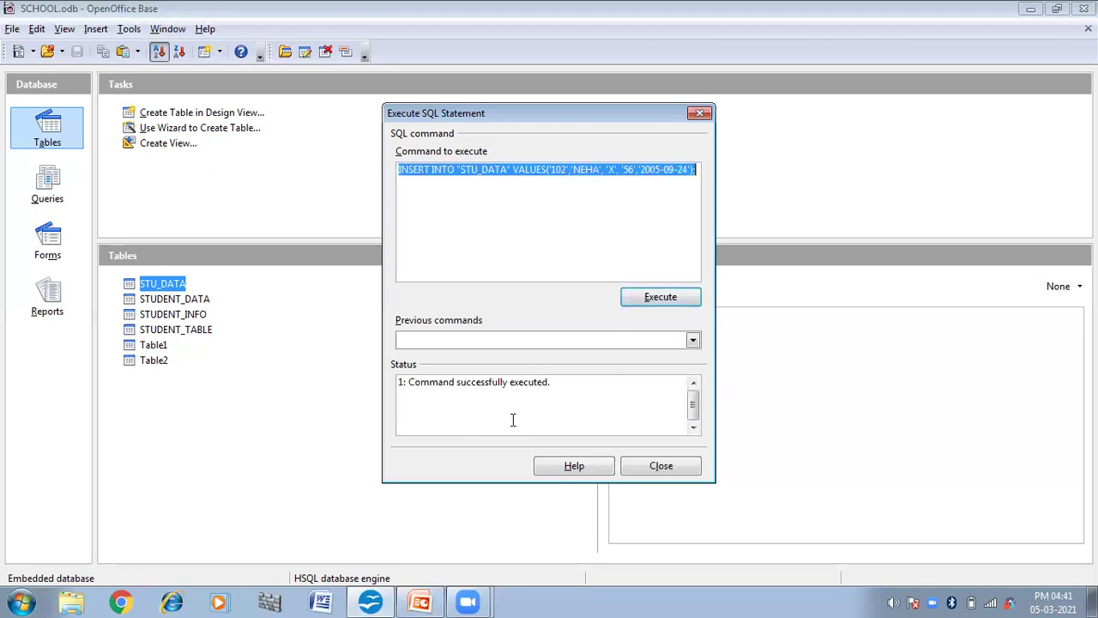
left_click(657, 468)
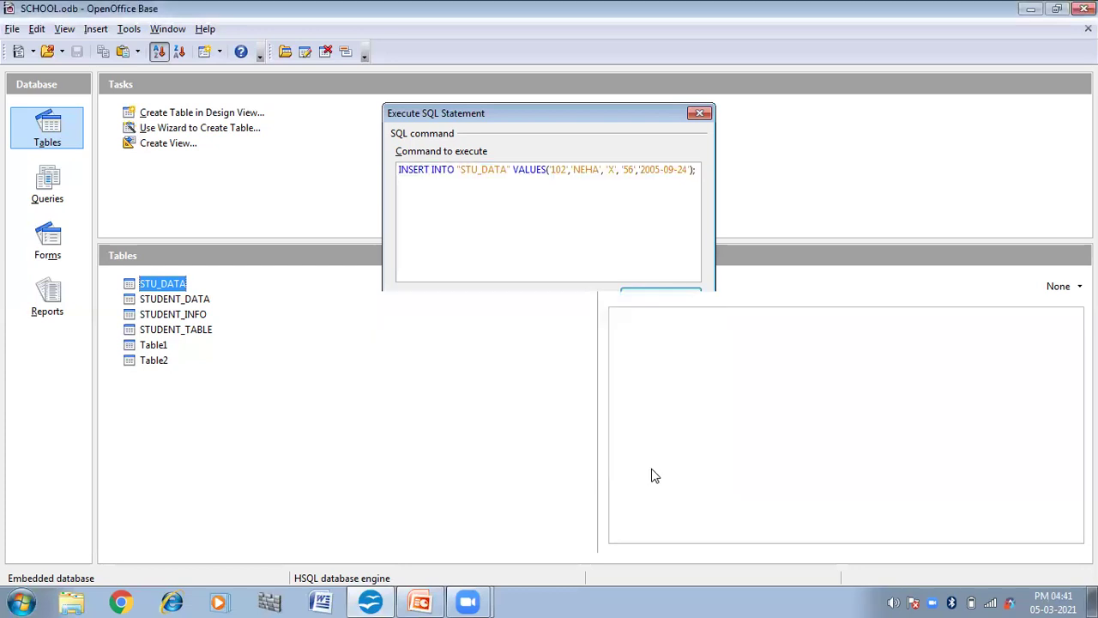
Open the STU_DATA table to check the records with roll numbers 101 and 102, and close it
double_click(137, 286)
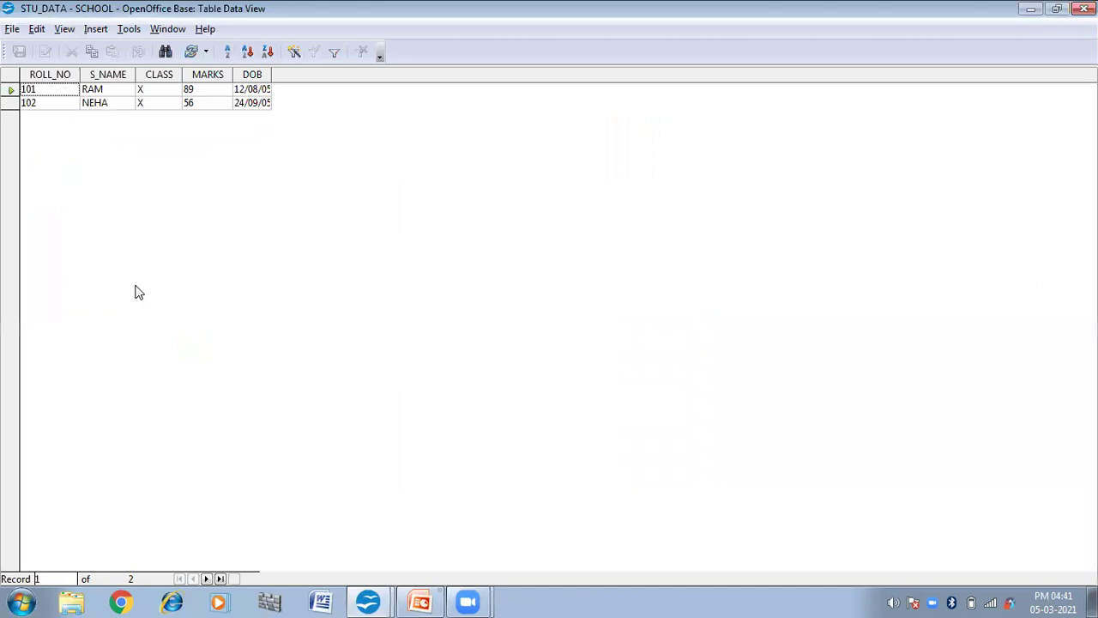
left_click(12, 29)
left_click(49, 129)
Create a query in SQL view with the statement SELECT * FROM STU_DATA; and run it
left_click(47, 184)
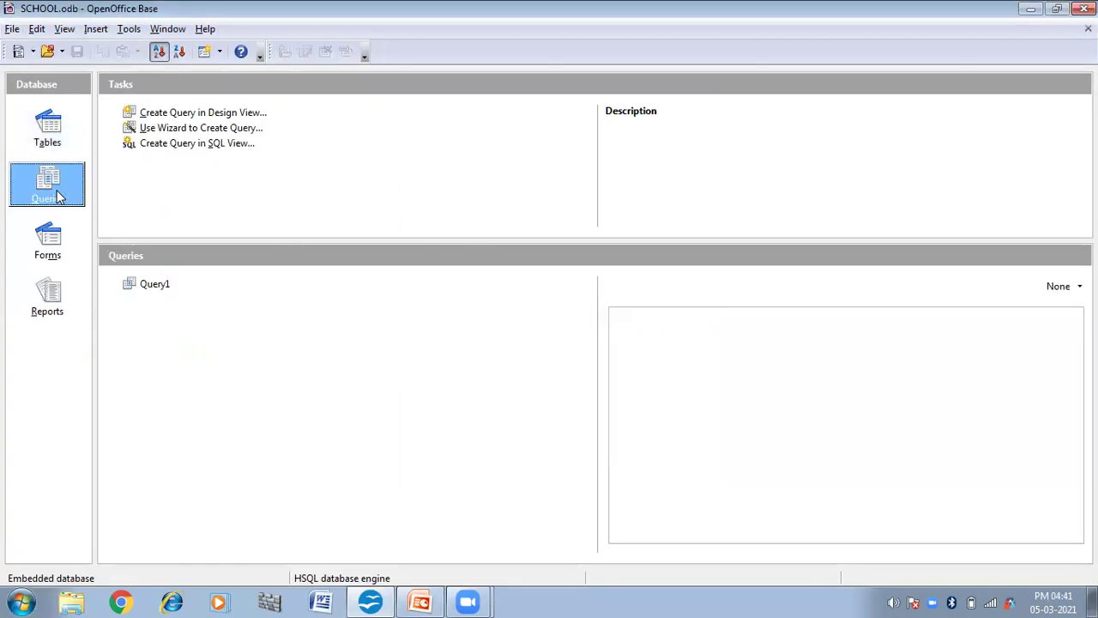
left_click(192, 146)
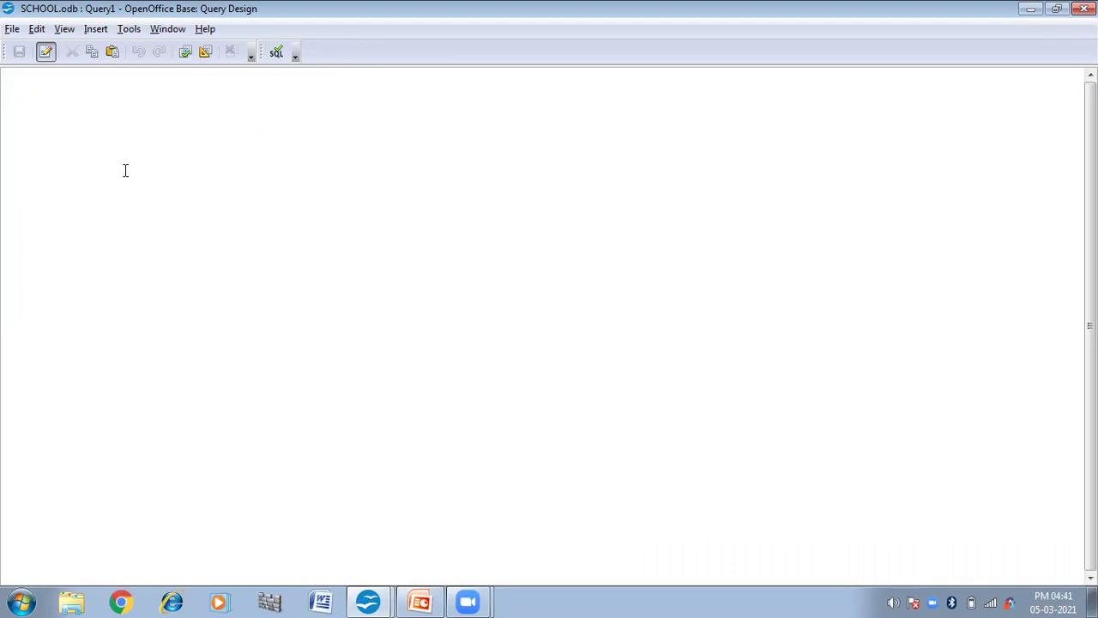
type("SELECT * FRO")
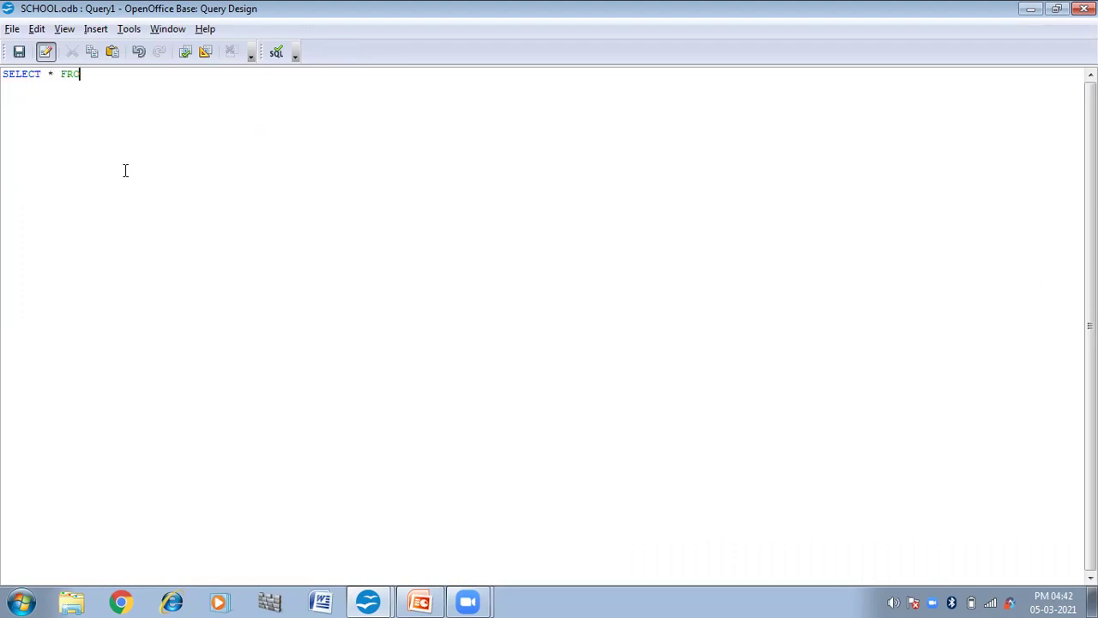
type("M STU_DATA")
type(";")
key("F5")
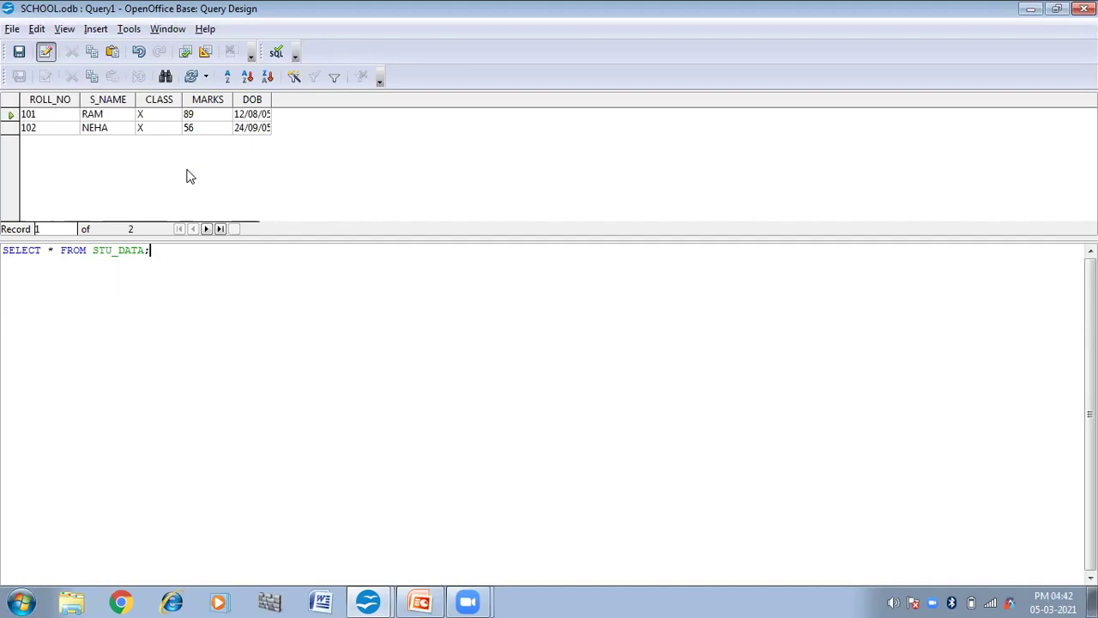
Save the query that selects all records as Query2 and close the query design window
left_click(6, 30)
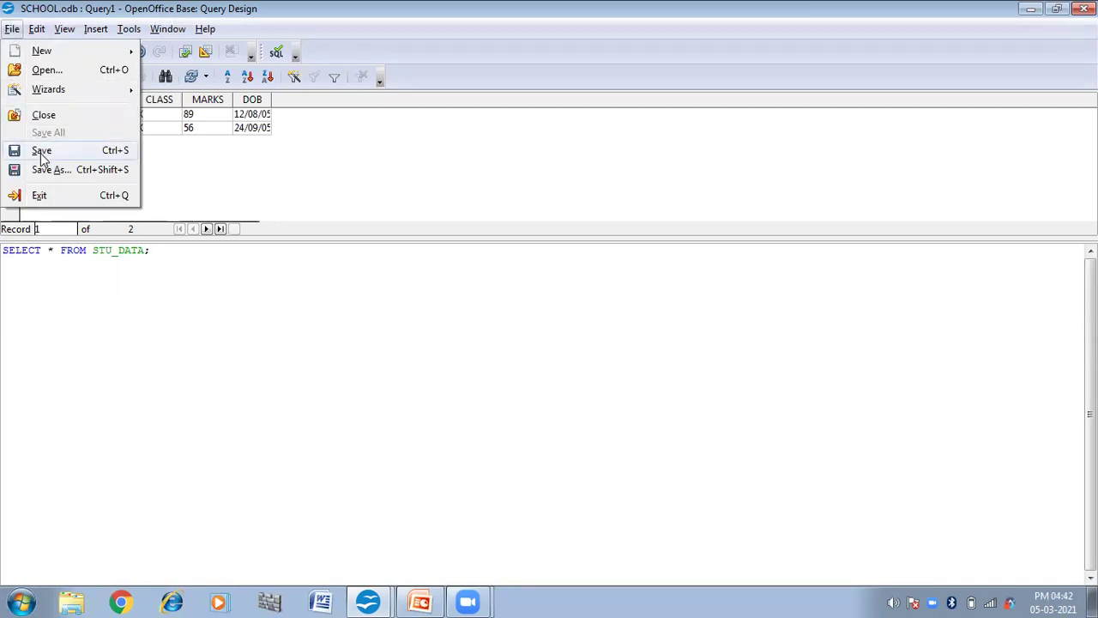
left_click(41, 153)
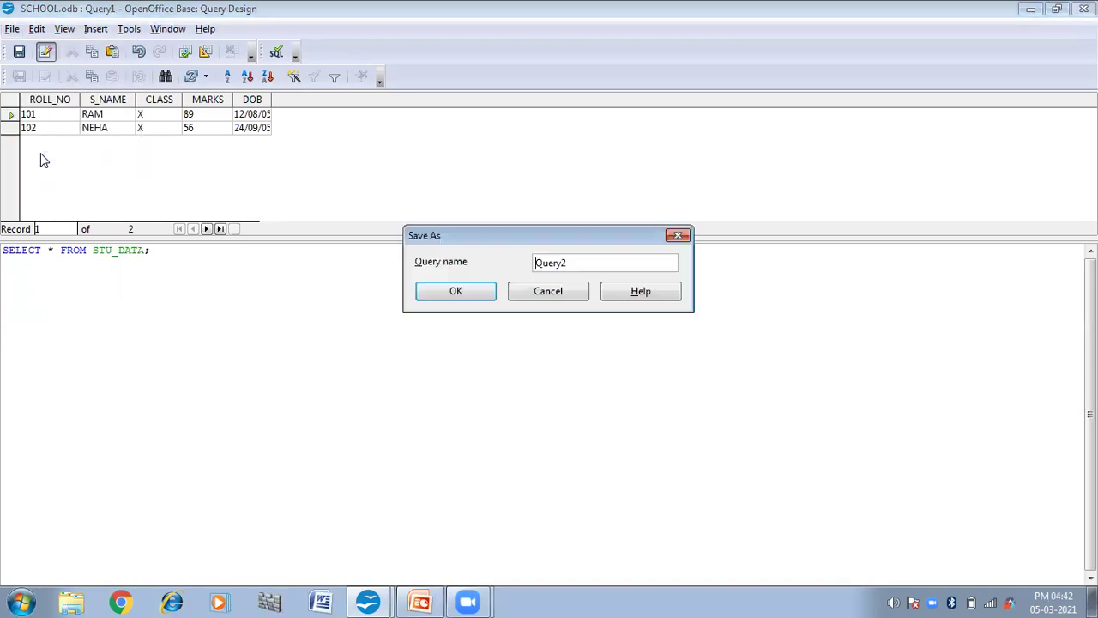
left_click(479, 294)
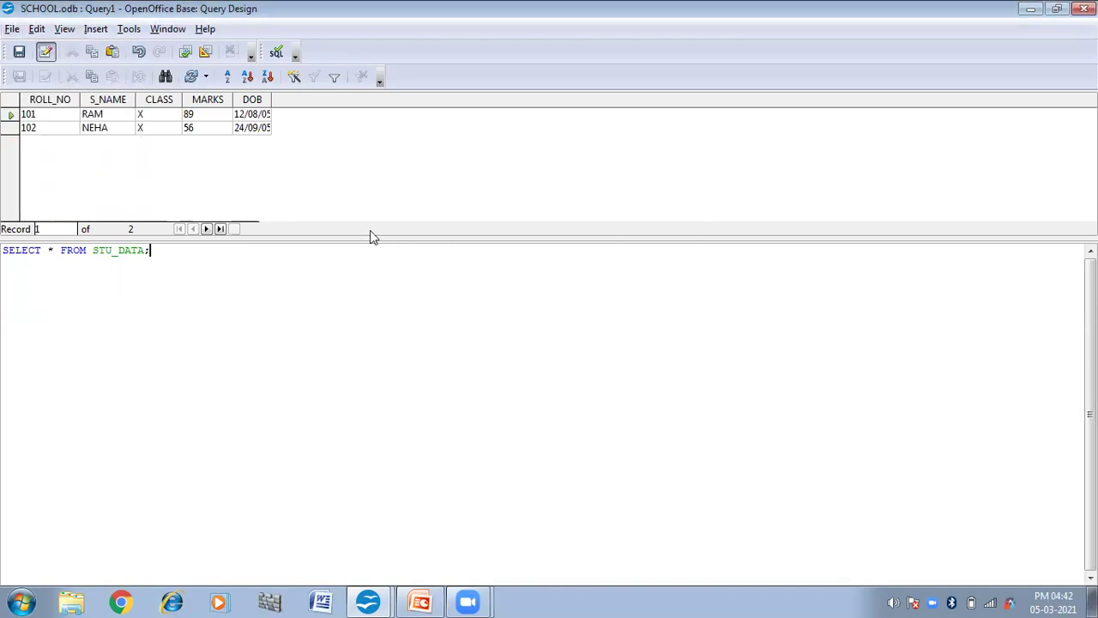
left_click(12, 29)
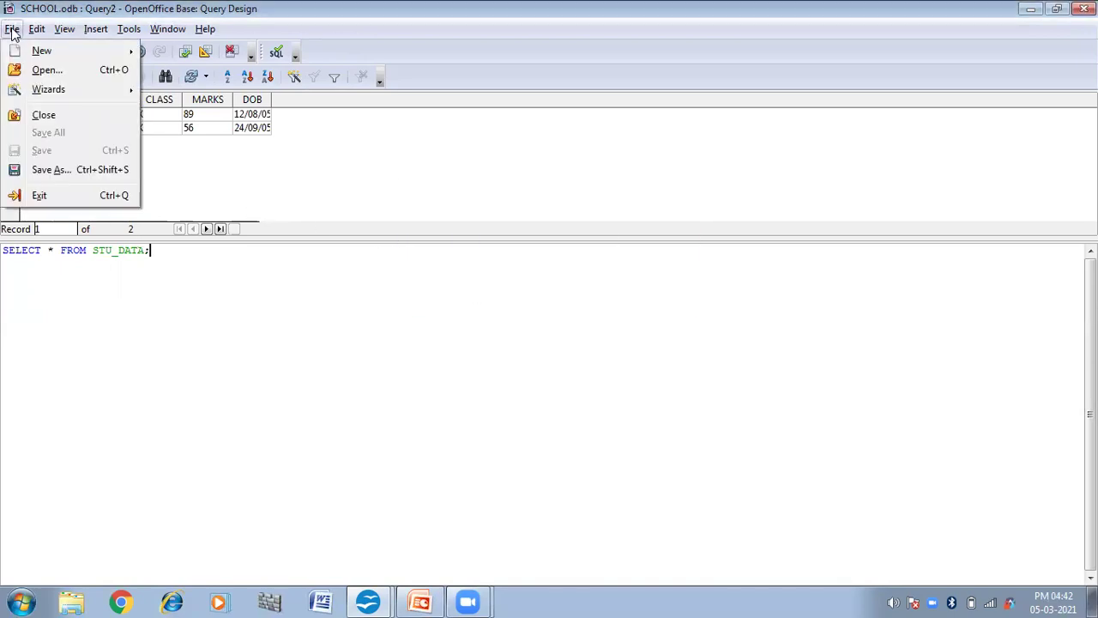
left_click(45, 115)
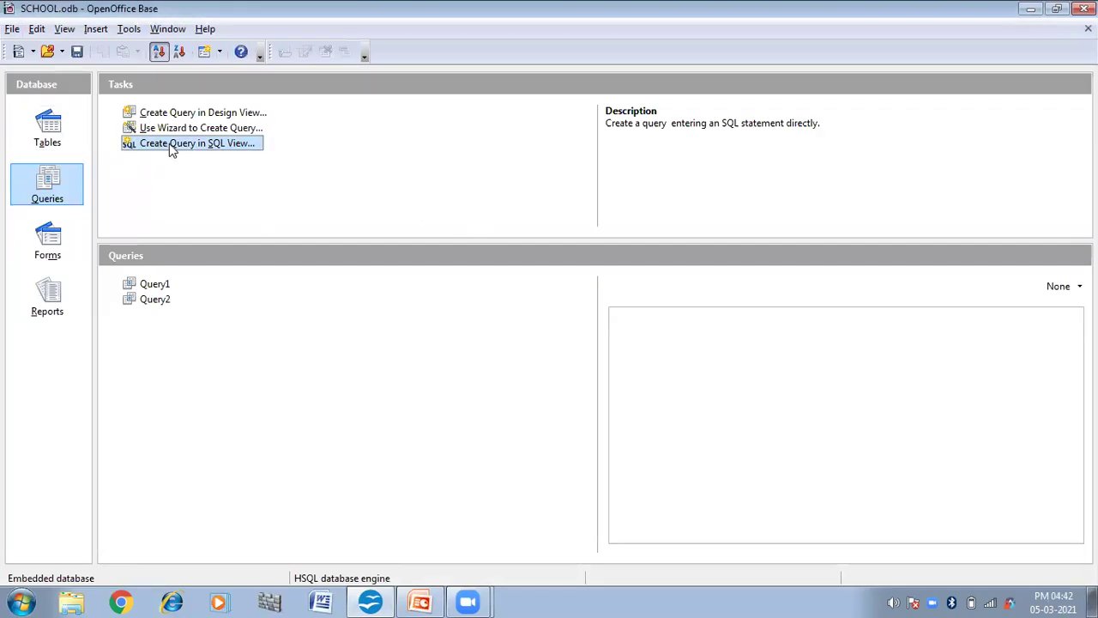
Create an SQL view query, SELECT * FROM STU_DATA WHERE S_NAME equals the name of the student with roll number 102, and run it
left_click(172, 144)
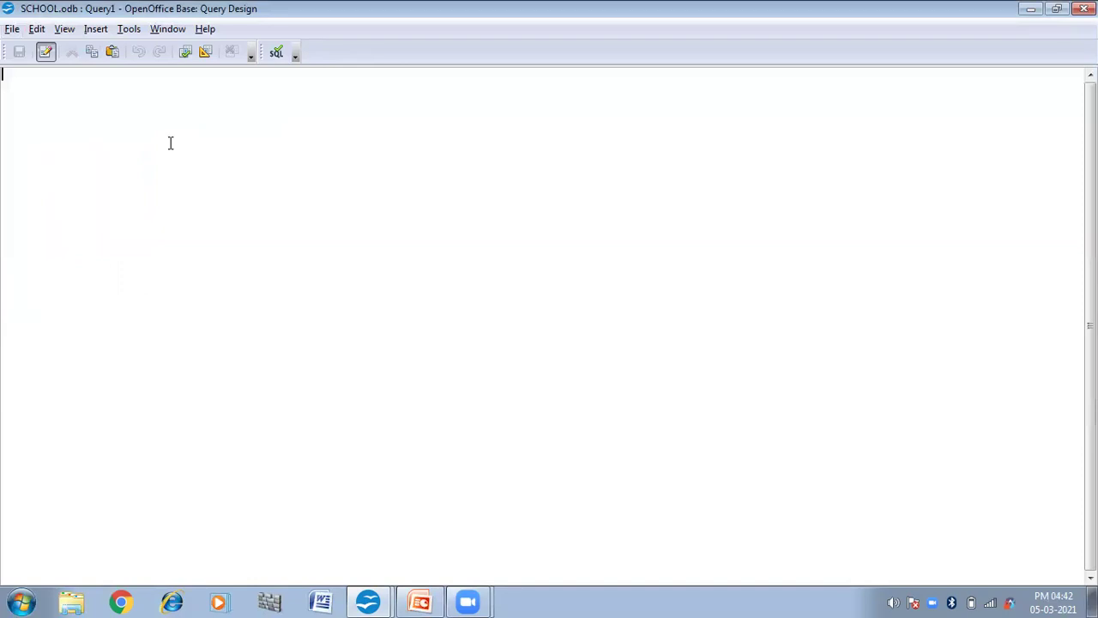
type("SELECT * ")
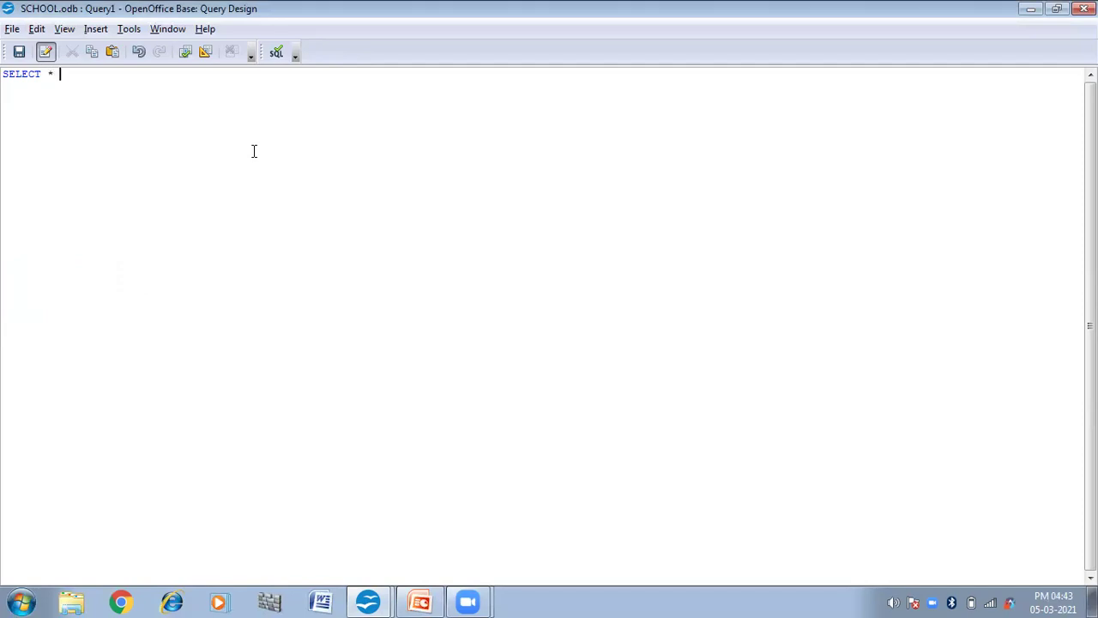
type("FROM STU_DATA")
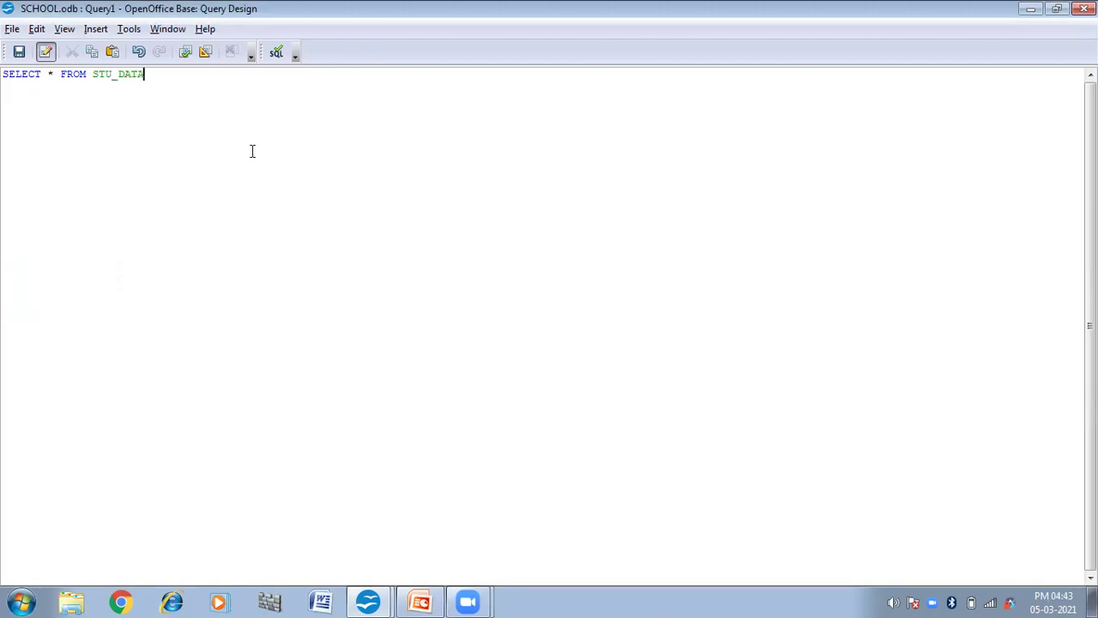
key("Return")
type("WHERE ")
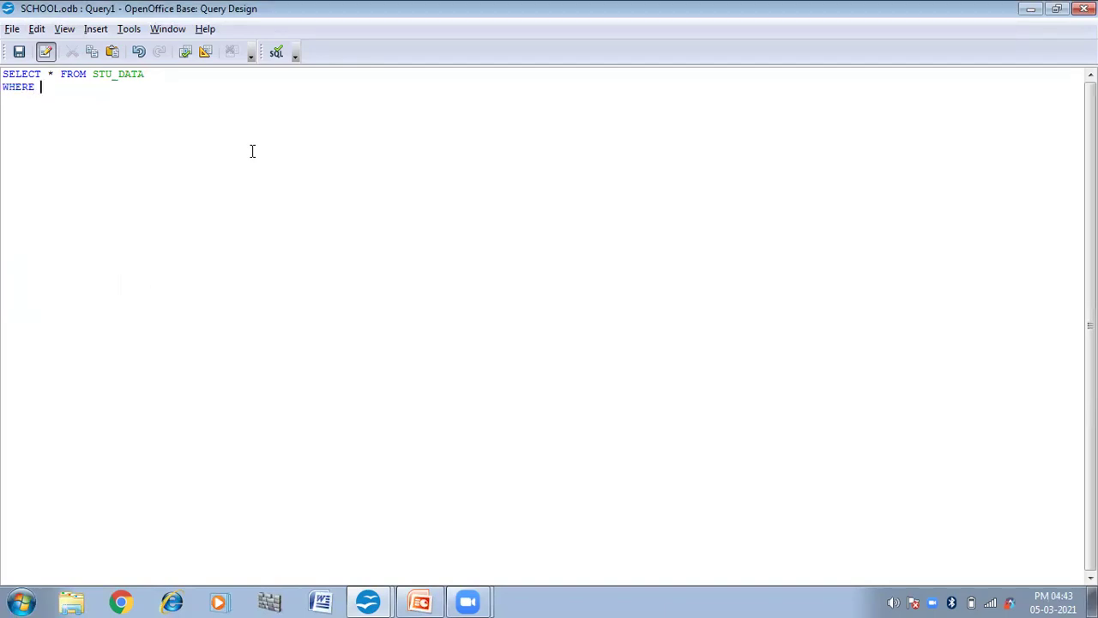
type("S_NAME='NE")
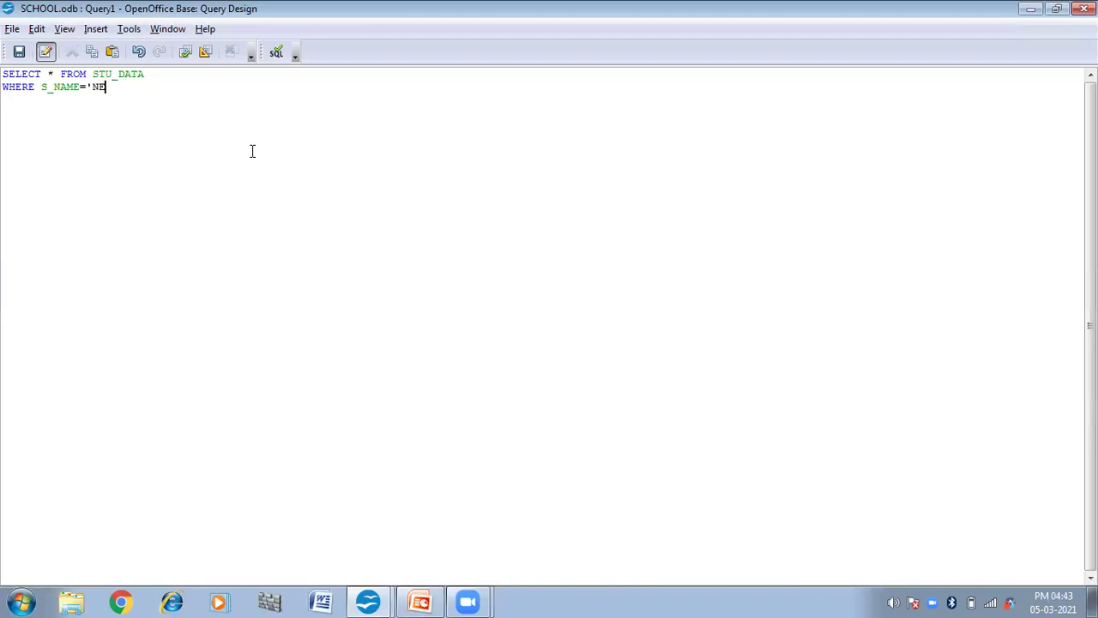
type("HA'")
type(";")
key("F5")
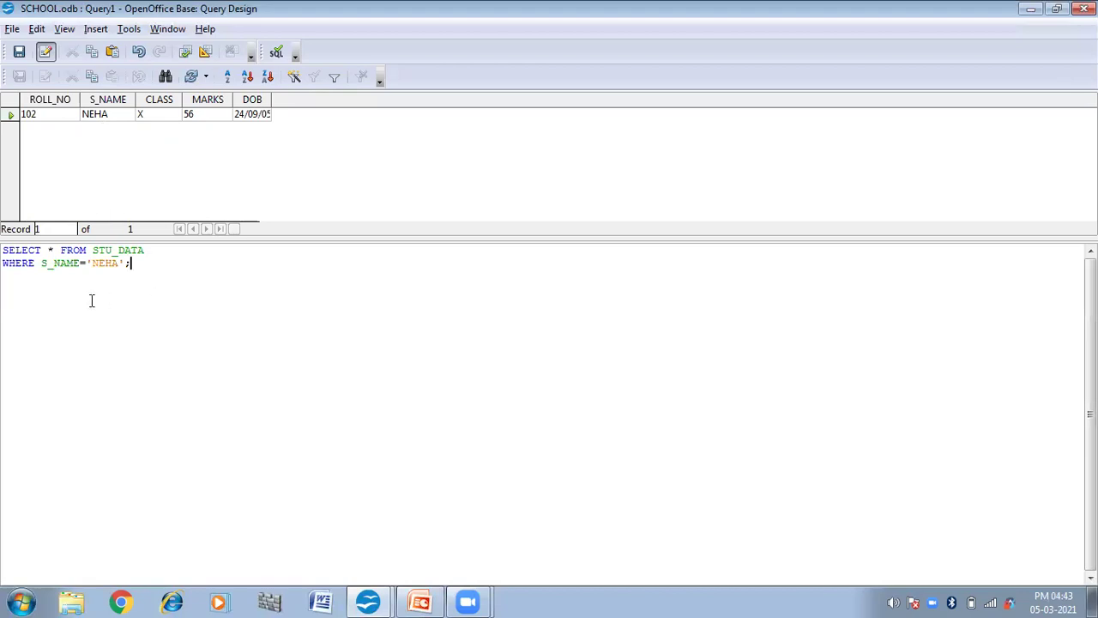
Save the query filtered by student name as Query3 and close the query design window
left_click(10, 29)
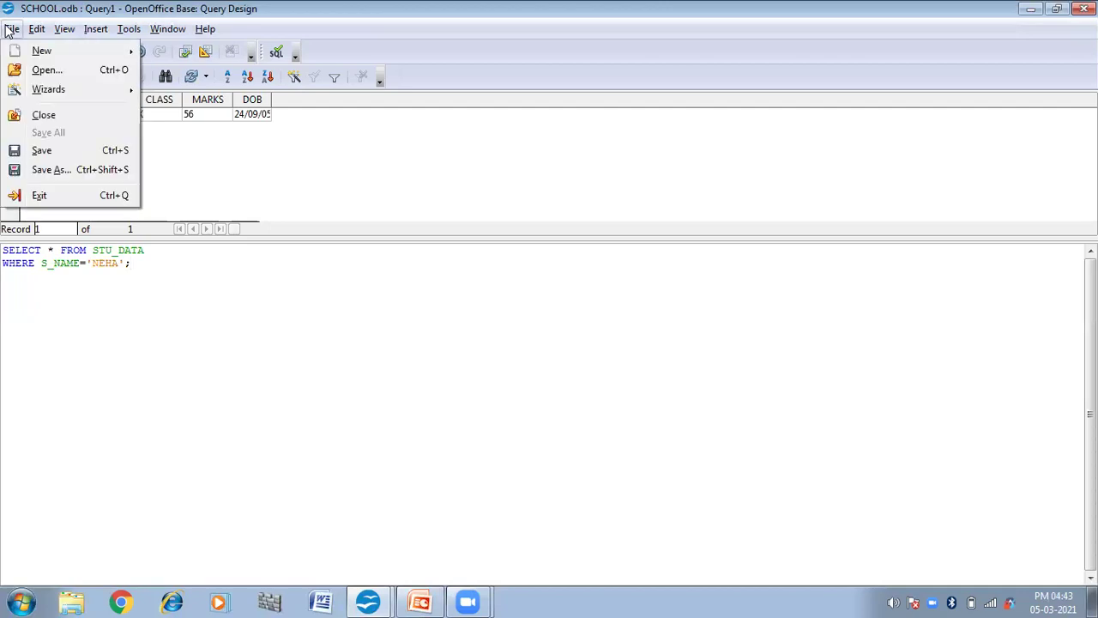
left_click(41, 151)
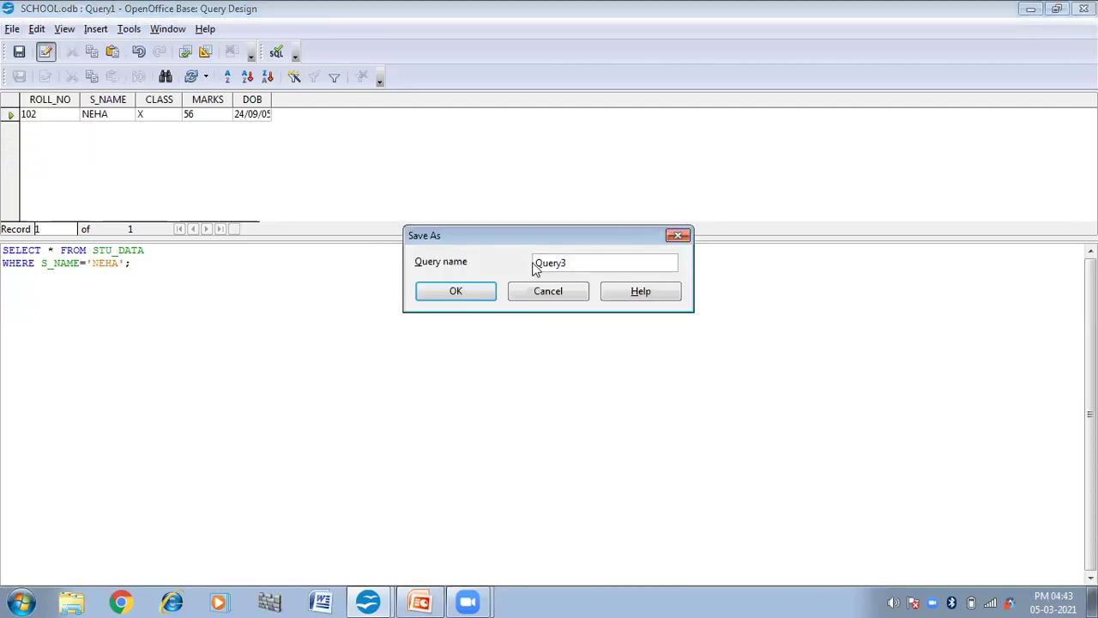
left_click(445, 294)
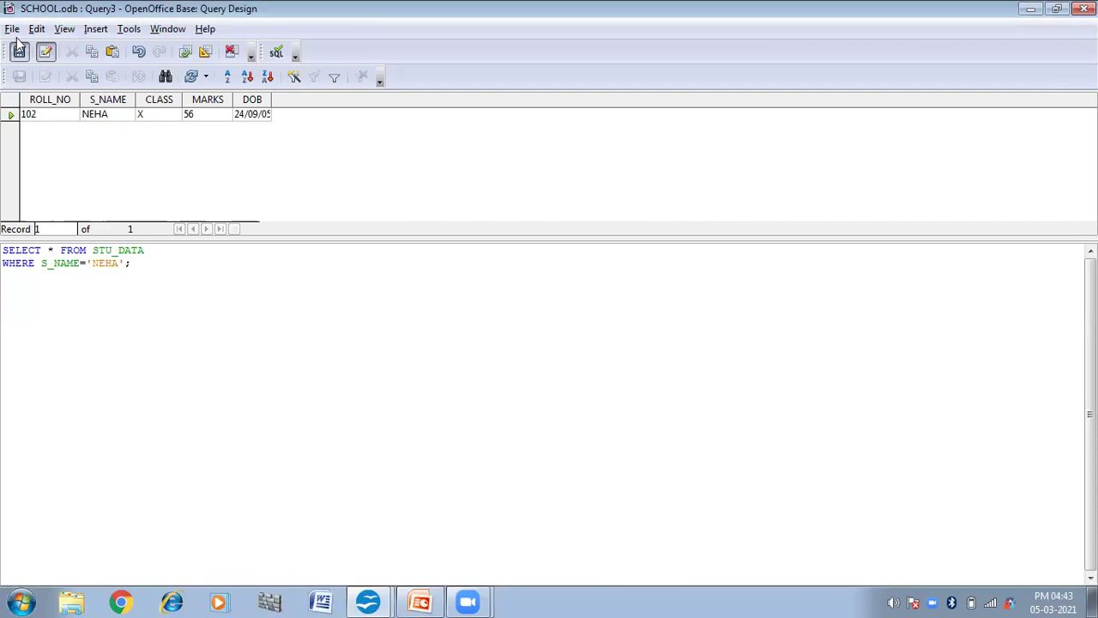
left_click(12, 29)
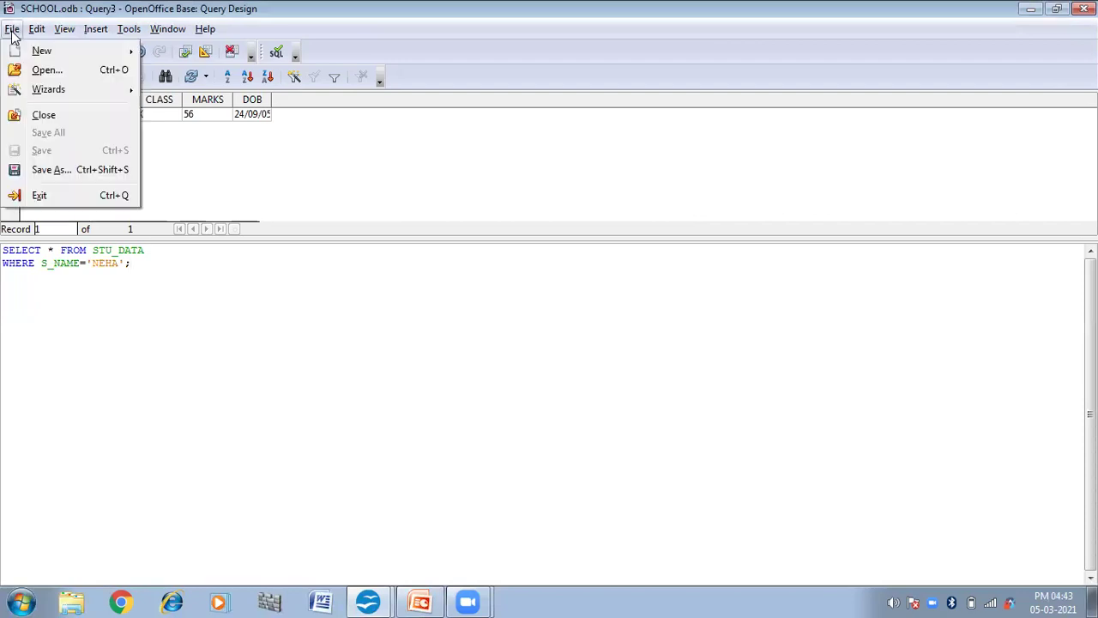
left_click(44, 117)
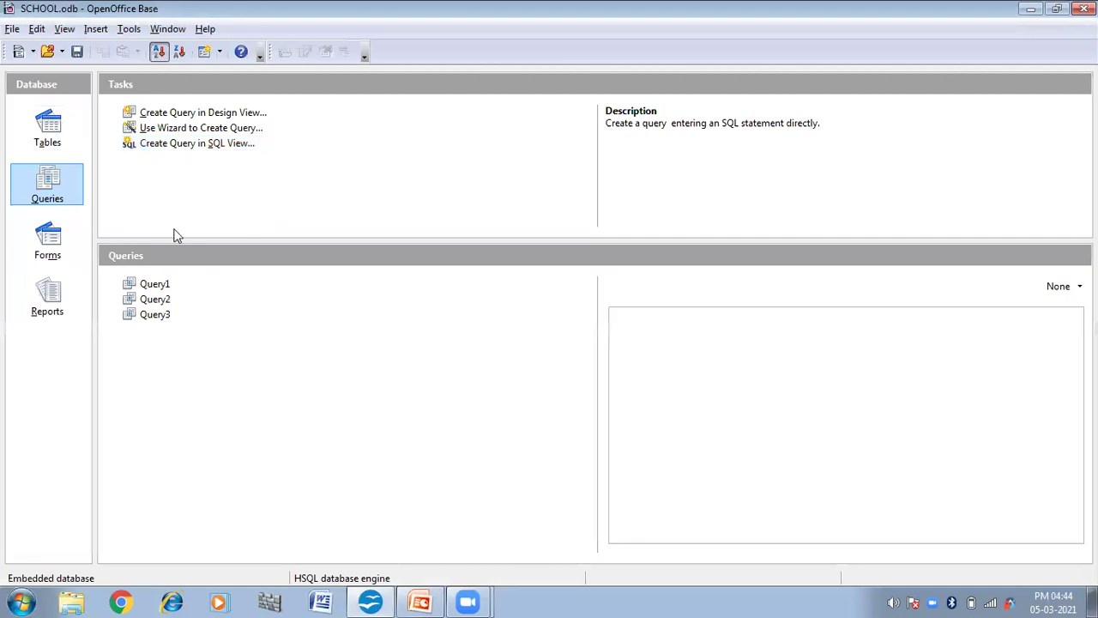
Create another SQL view query, SELECT * FROM STU_DATA ORDER BY S_NAME; with the ORDER BY clause on its own line, and run it
left_click(180, 144)
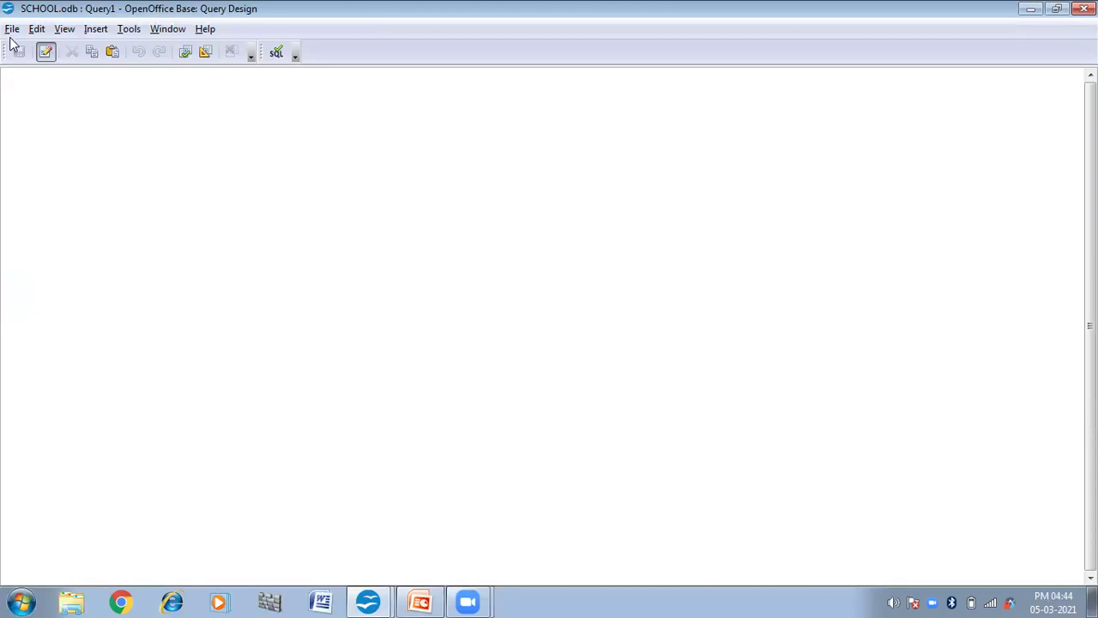
left_click(12, 30)
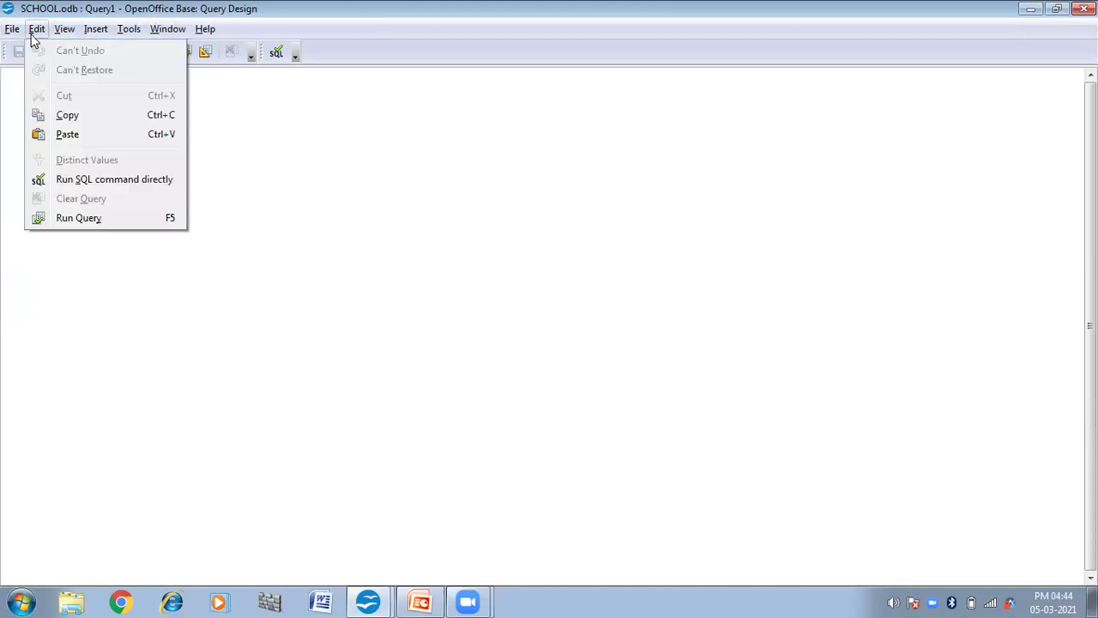
left_click(293, 156)
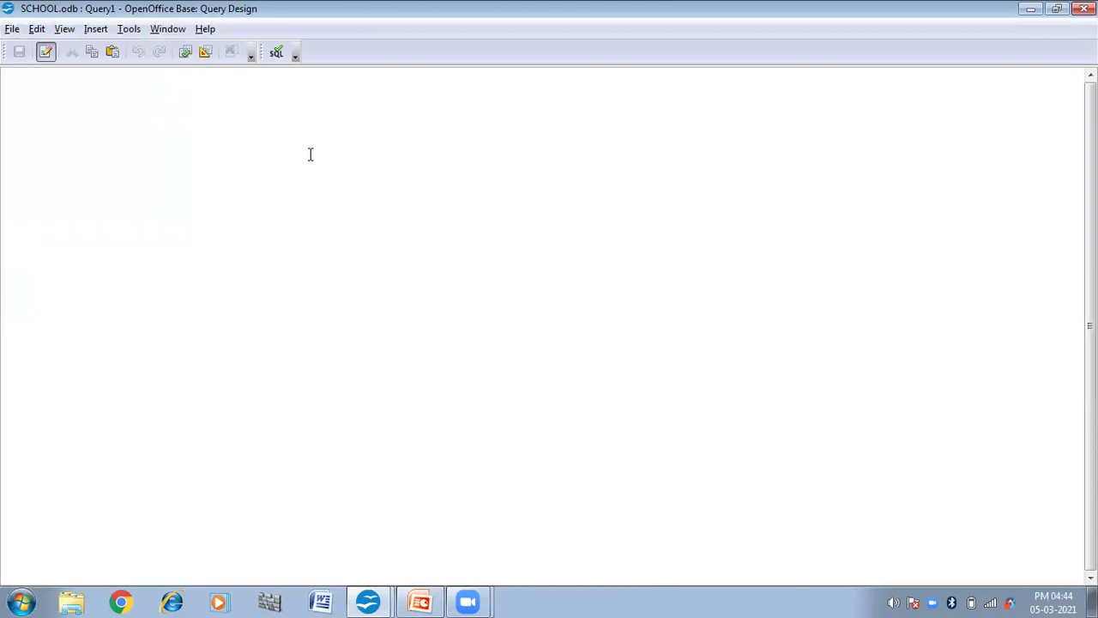
type("SELECT * FROM STU")
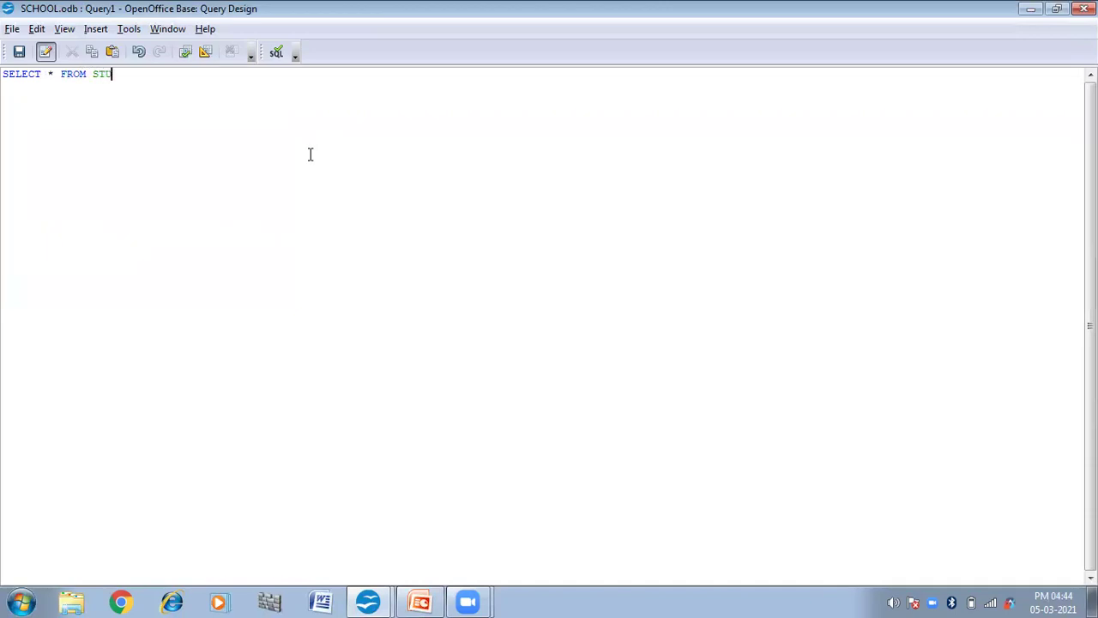
type("_")
type("DATA ")
type("O")
type("RDER BY")
type(" S")
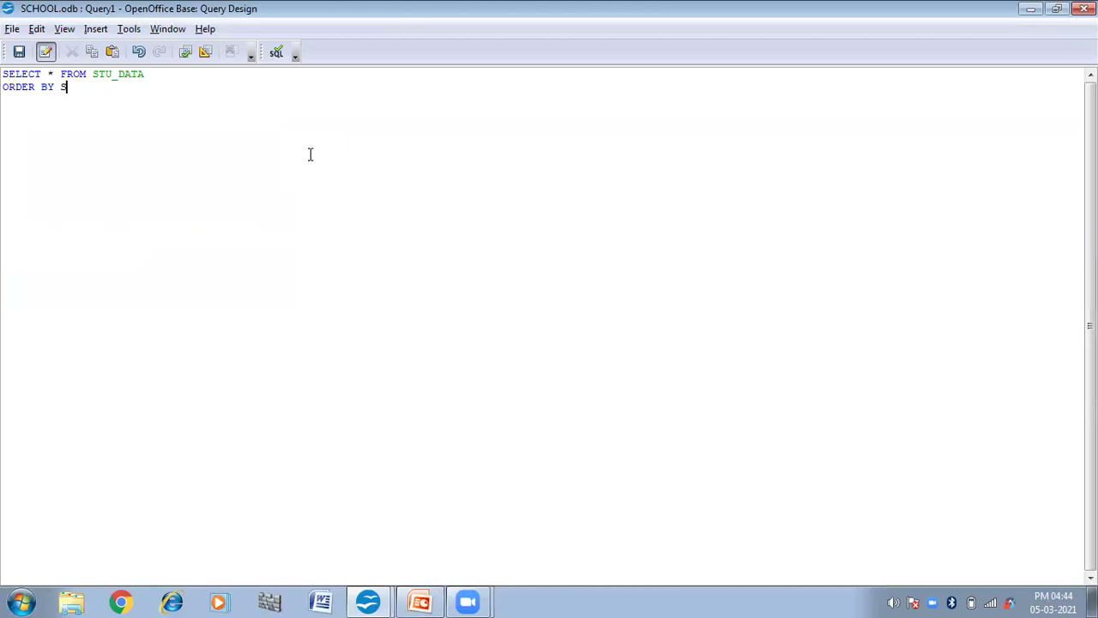
type("_NAME")
type(";")
key("F5")
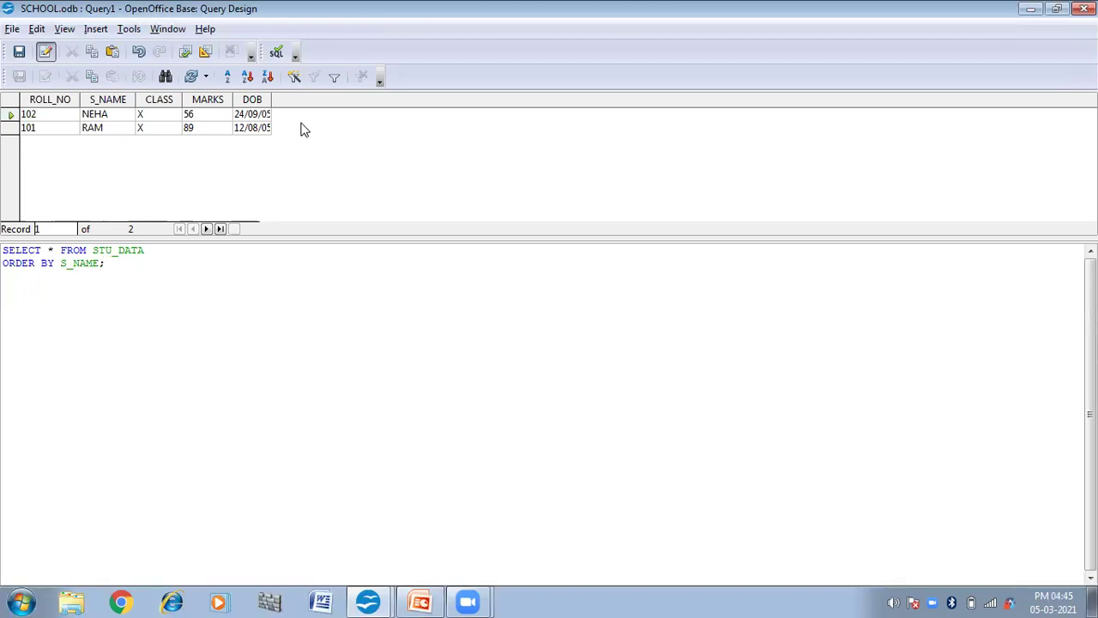
Save the query sorted by S_NAME as Query4 and close the query design window
left_click(13, 30)
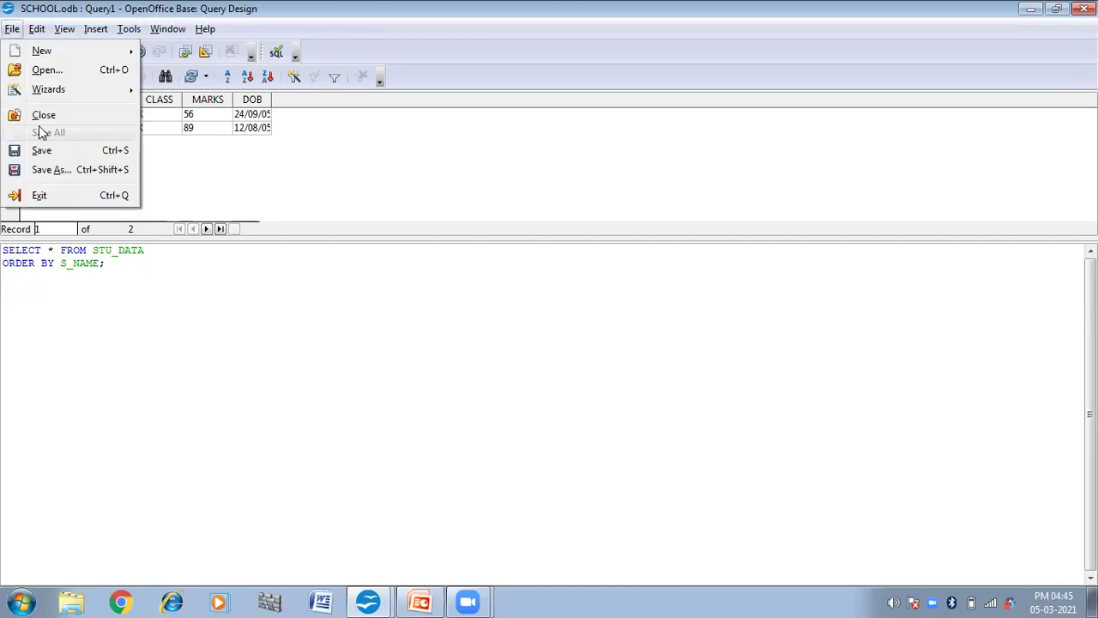
left_click(45, 169)
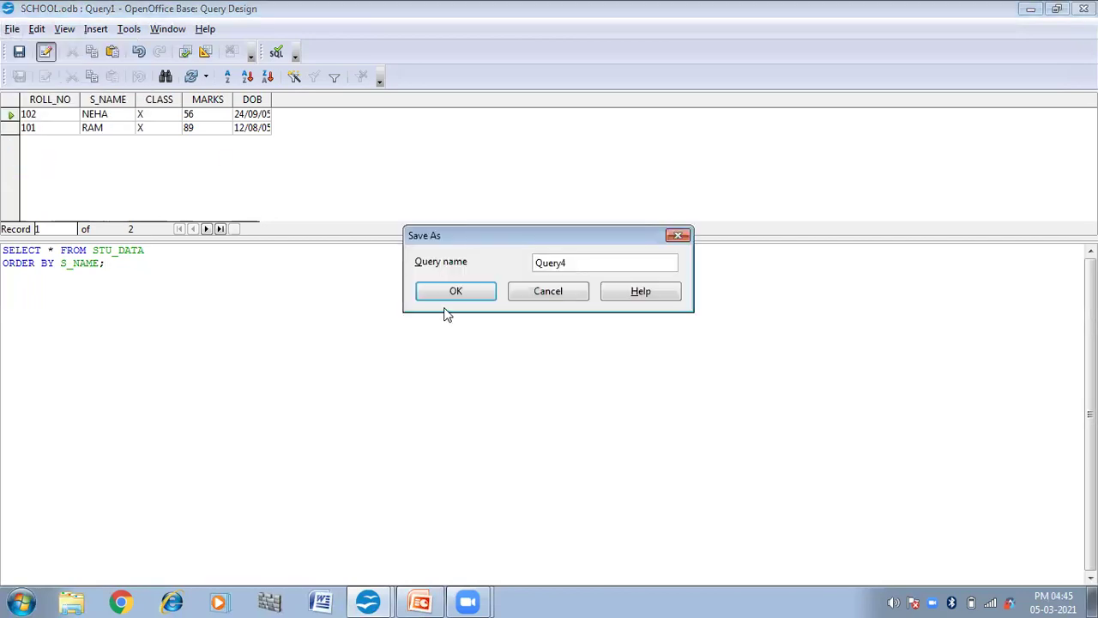
left_click(447, 291)
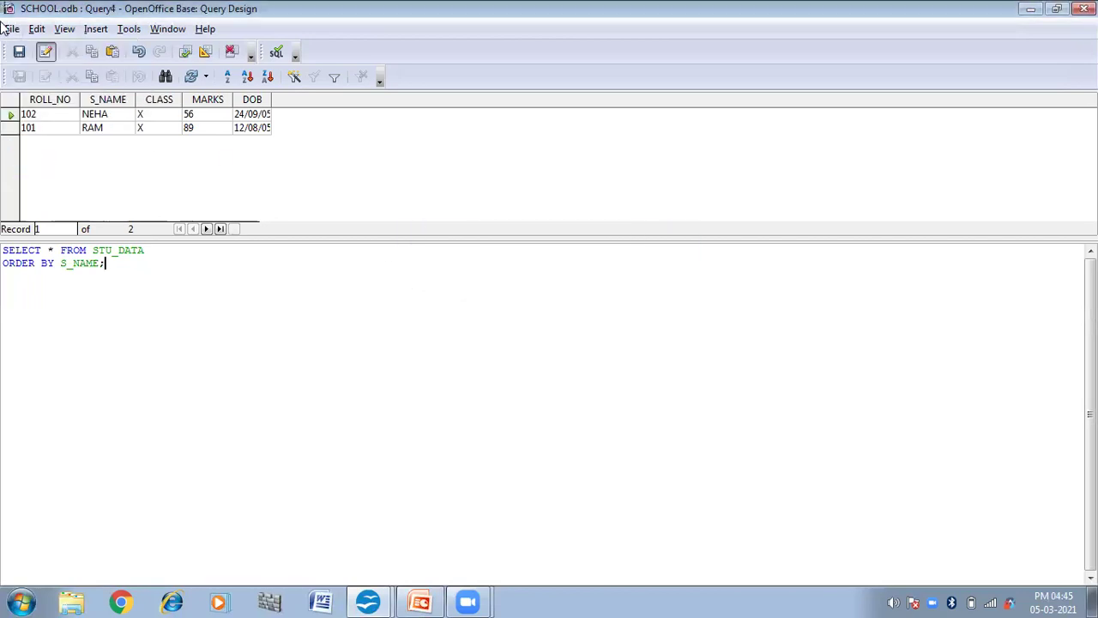
left_click(12, 28)
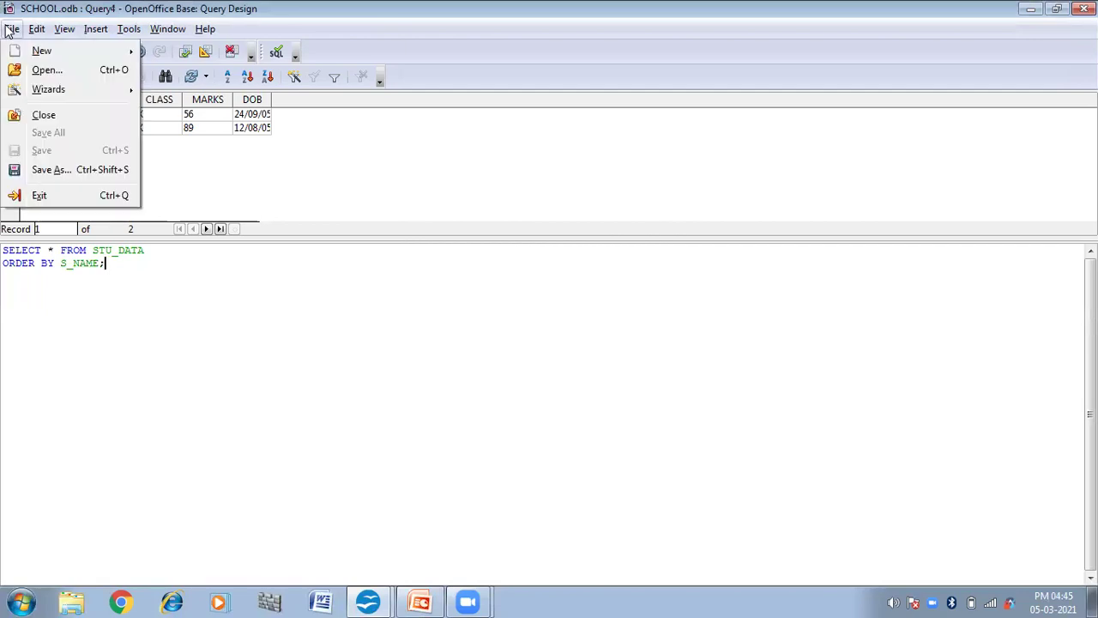
left_click(45, 114)
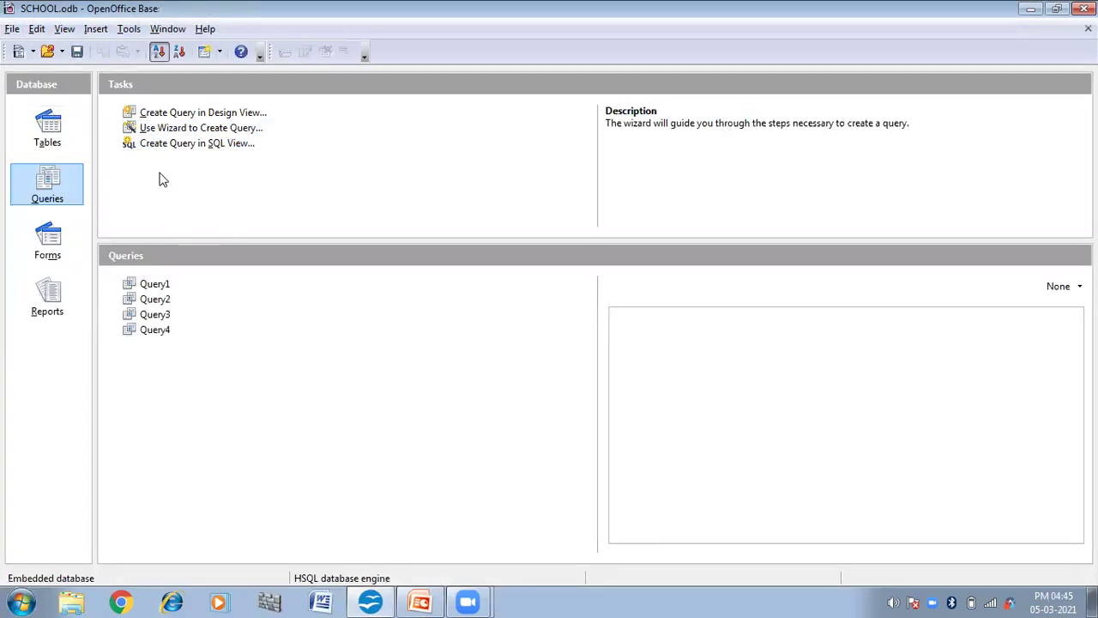
Create an SQL view query, SELECT * FROM STU_DATA ORDER BY S_NAME DESC; with the ORDER BY clause on its own line, and run it
left_click(163, 143)
type("SELECT * F")
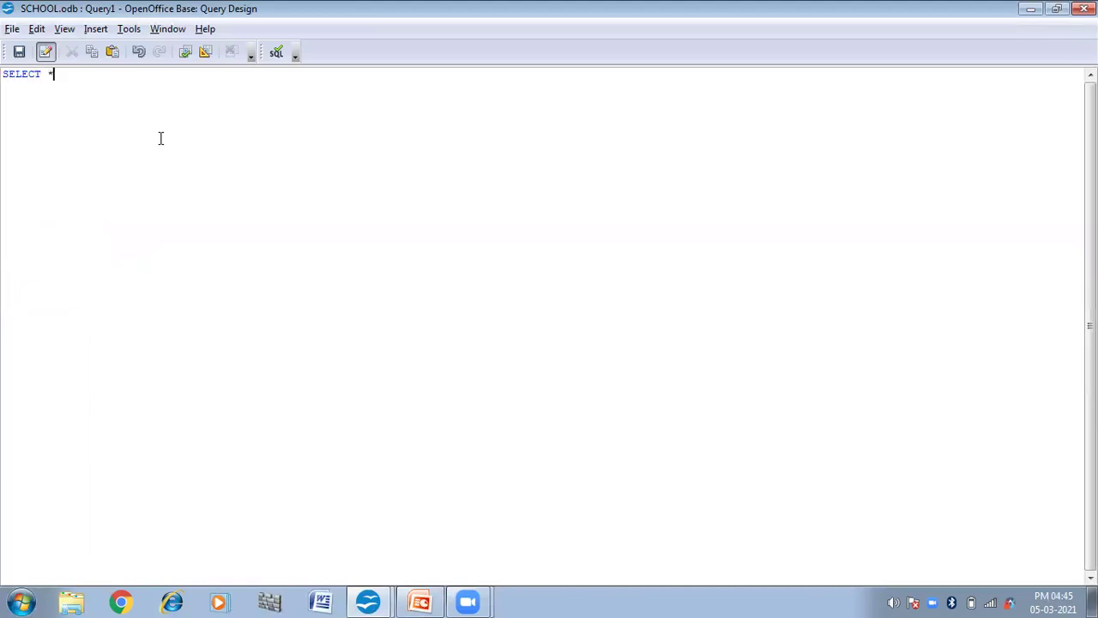
type("M STU_DATA O")
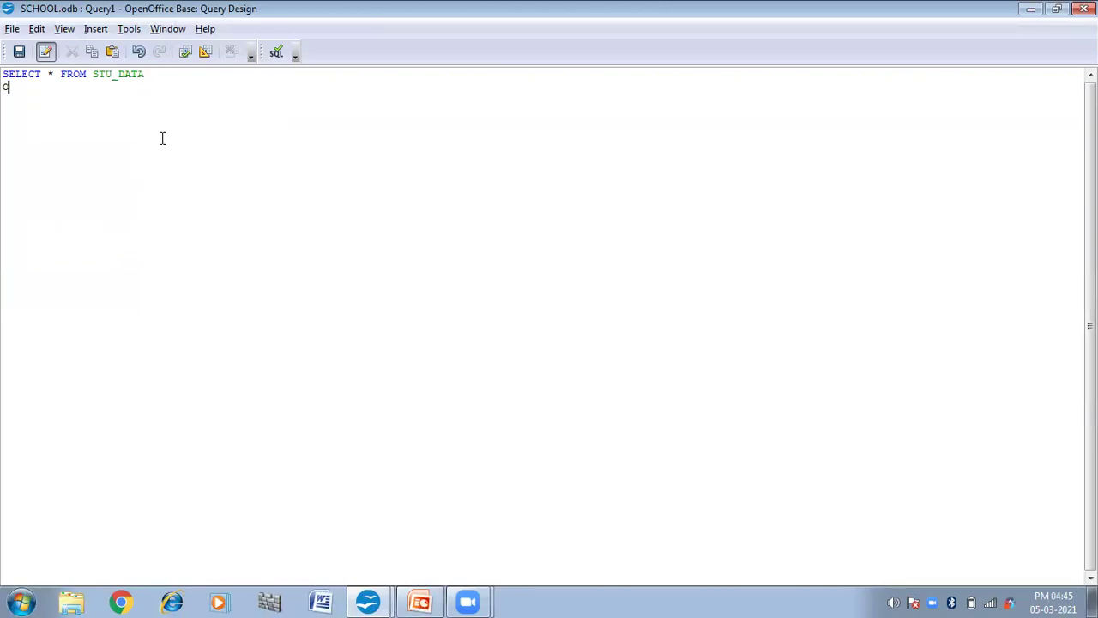
type("RDER BY S_NAME DESC")
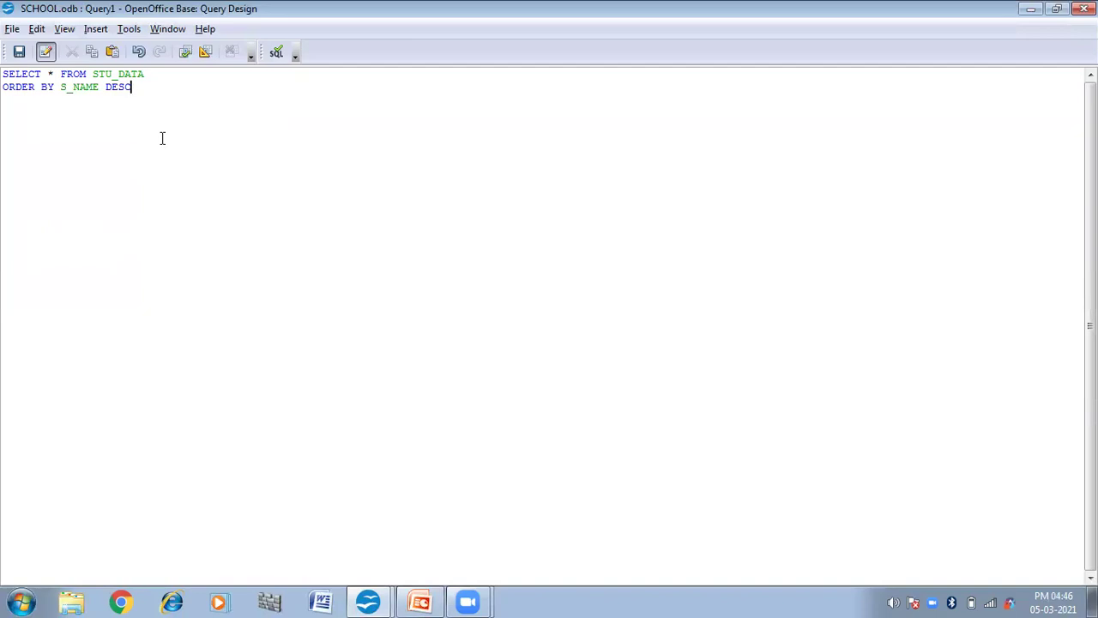
type(";")
key("F5")
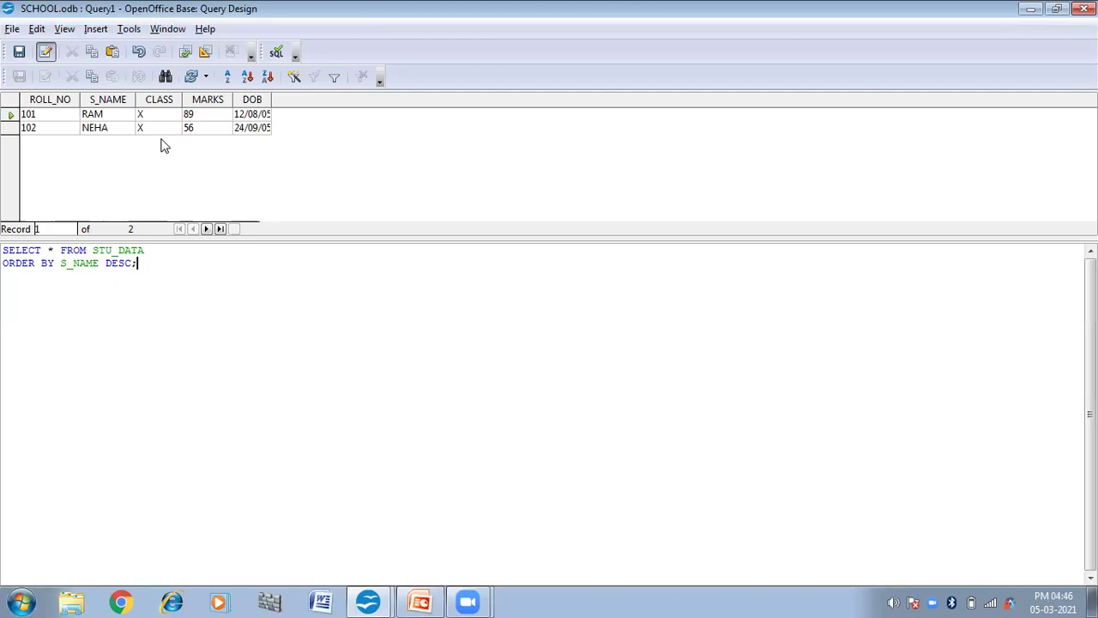
Change the query's sort order on S_NAME to ASC and run it again
key("BackSpace")
key("BackSpace")
key("BackSpace")
key("BackSpace")
key("BackSpace")
type("ASC;")
key("F5")
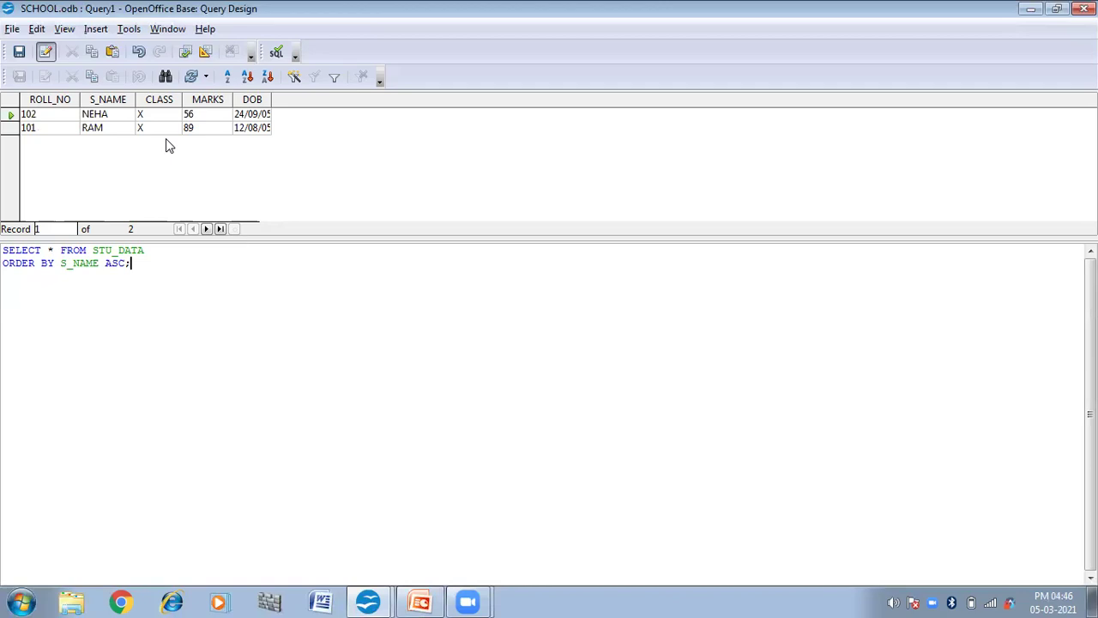
Replace the query with SELECT "ROLL_NO","S_NAME","CLASS","MARKS"+100 FROM "STU_DATA" and run it
key("BackSpace")
key("BackSpace")
key("BackSpace")
key("BackSpace")
key("BackSpace")
key("BackSpace")
key("BackSpace")
key("BackSpace")
key("BackSpace")
key("BackSpace")
key("BackSpace")
key("BackSpace")
key("BackSpace")
key("BackSpace")
key("BackSpace")
key("BackSpace")
key("BackSpace")
key("BackSpace")
key("BackSpace")
key("BackSpace")
key("BackSpace")
key("BackSpace")
key("BackSpace")
key("BackSpace")
key("BackSpace")
key("BackSpace")
key("BackSpace")
key("BackSpace")
key("BackSpace")
key("BackSpace")
key("BackSpace")
key("BackSpace")
key("BackSpace")
key("BackSpace")
key("BackSpace")
key("BackSpace")
key("BackSpace")
type("SELECT ")
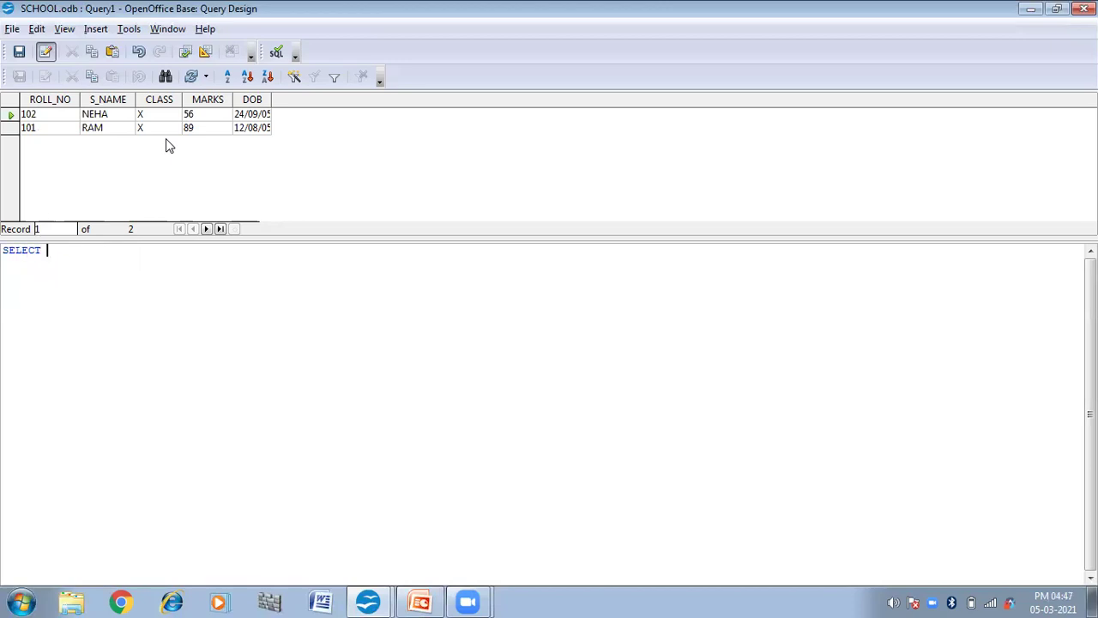
type("\"ROLL_NO\",\"S_NAME")
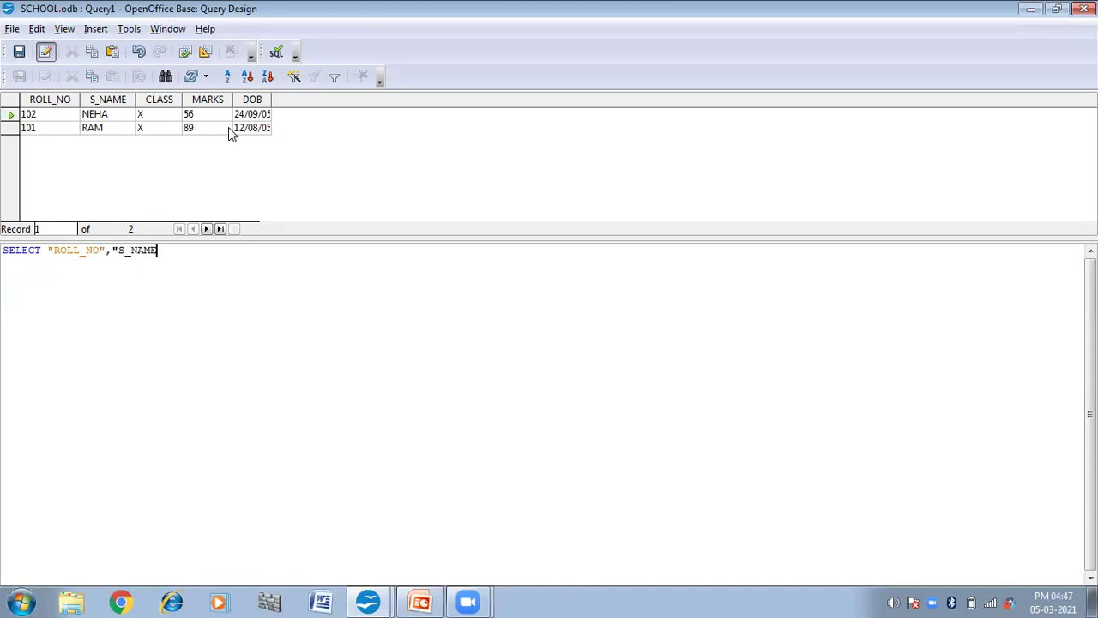
type("\",\"CLASS")
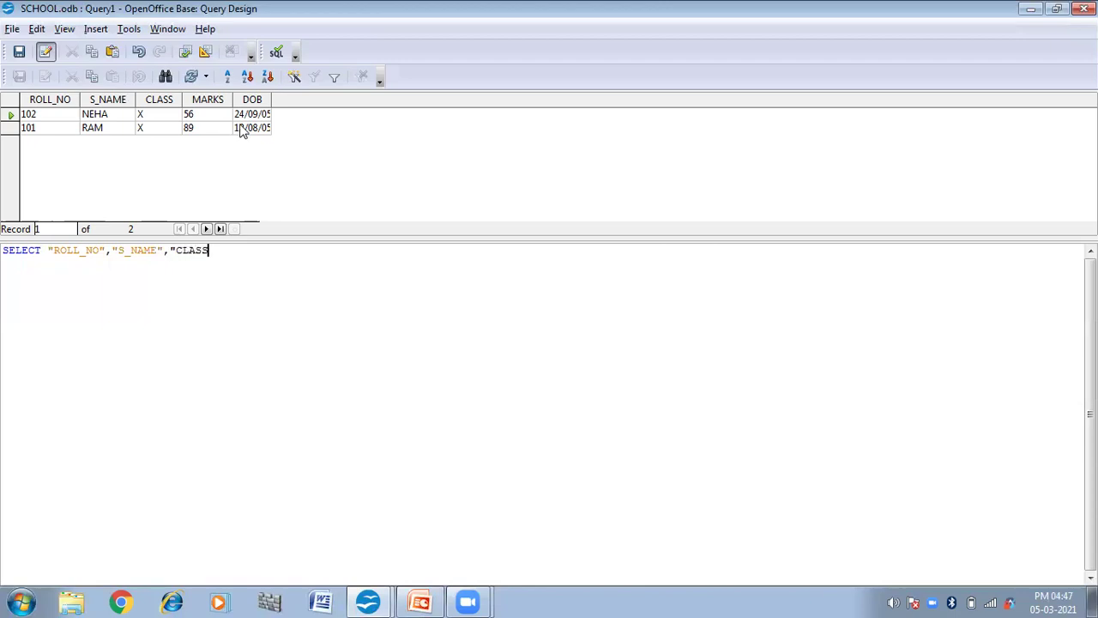
type("\",\"MARKS\"+100 FROM")
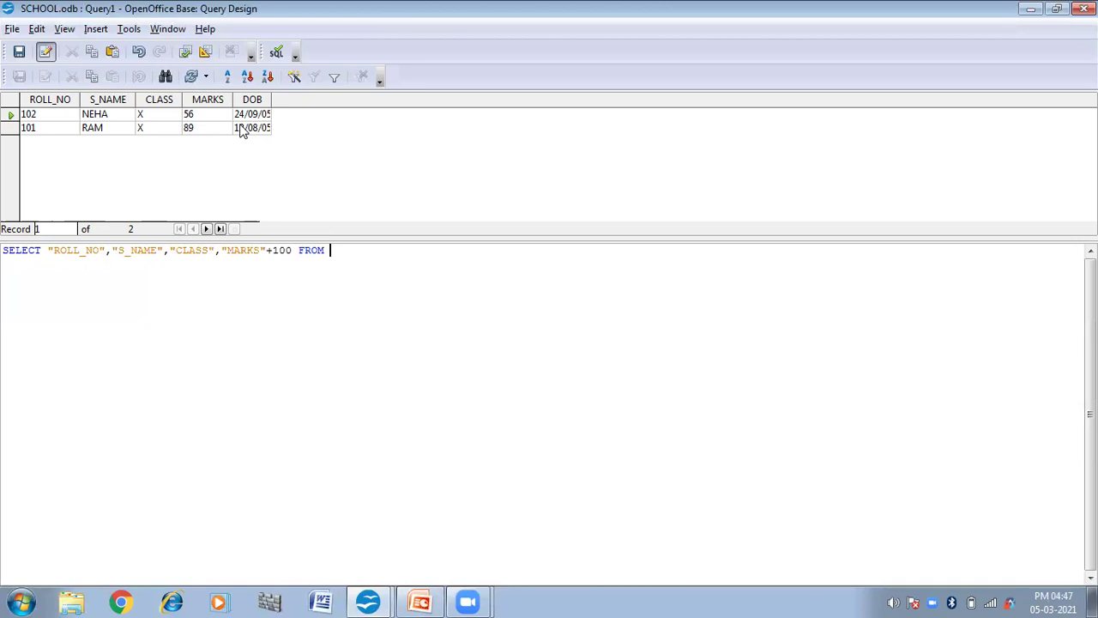
type("STU_DATA")
key("Left")
key("Left")
key("Left")
key("Left")
key("Left")
key("Left")
key("Left")
key("Left")
type("\"")
key("Right")
key("Right")
key("Right")
key("Right")
key("Right")
key("Right")
key("Right")
key("Right")
type("\"")
key("F5")
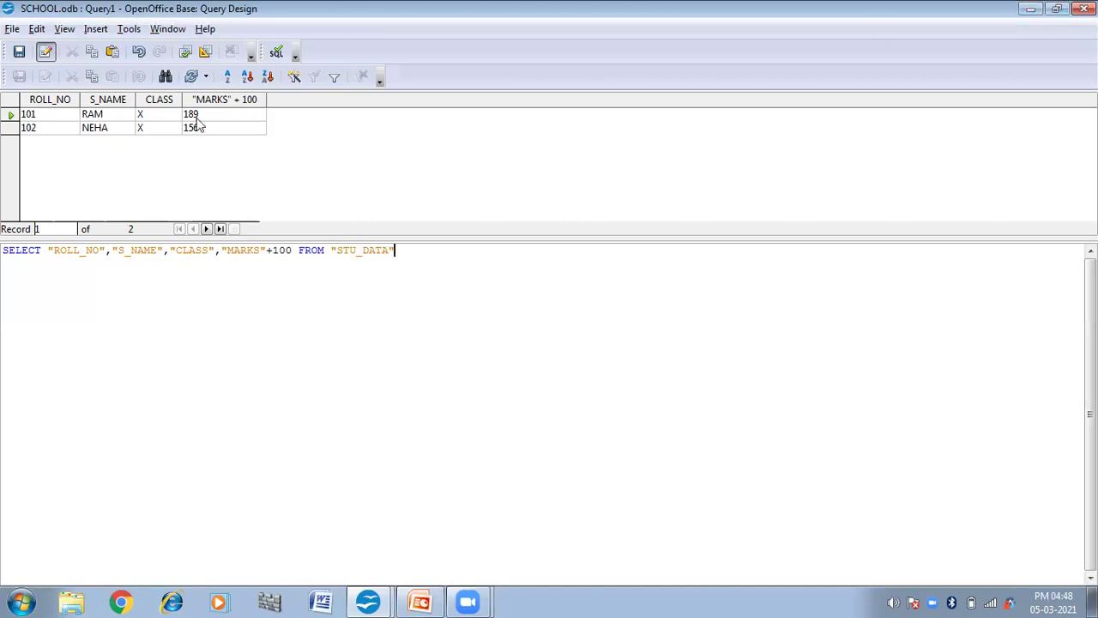
Save the query that adds 100 to MARKS as Query5 and close the query design window
left_click(15, 31)
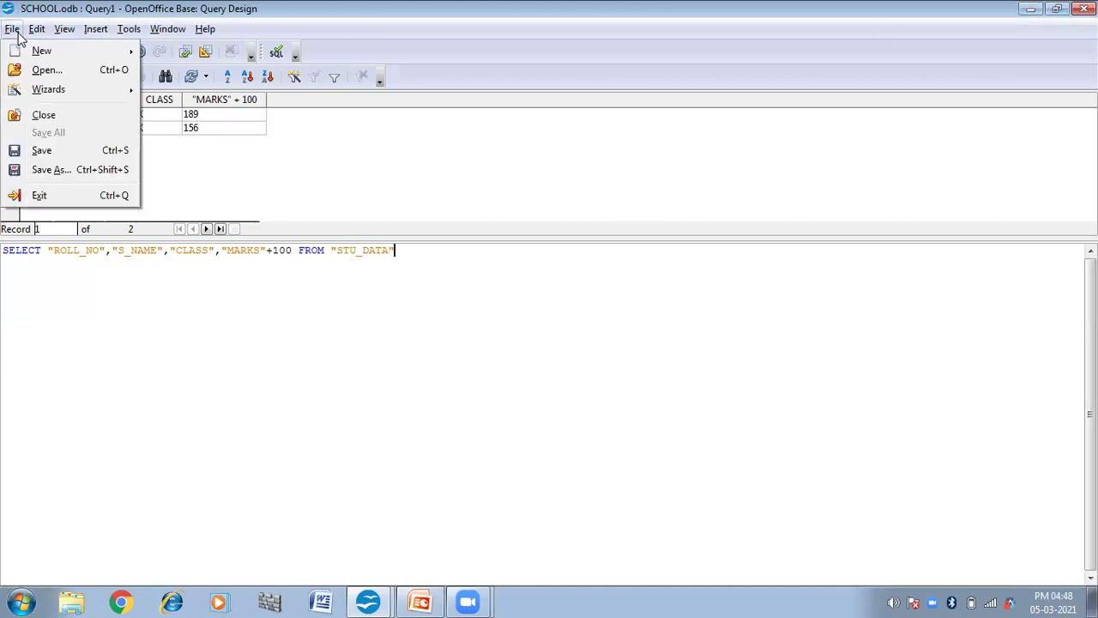
left_click(53, 151)
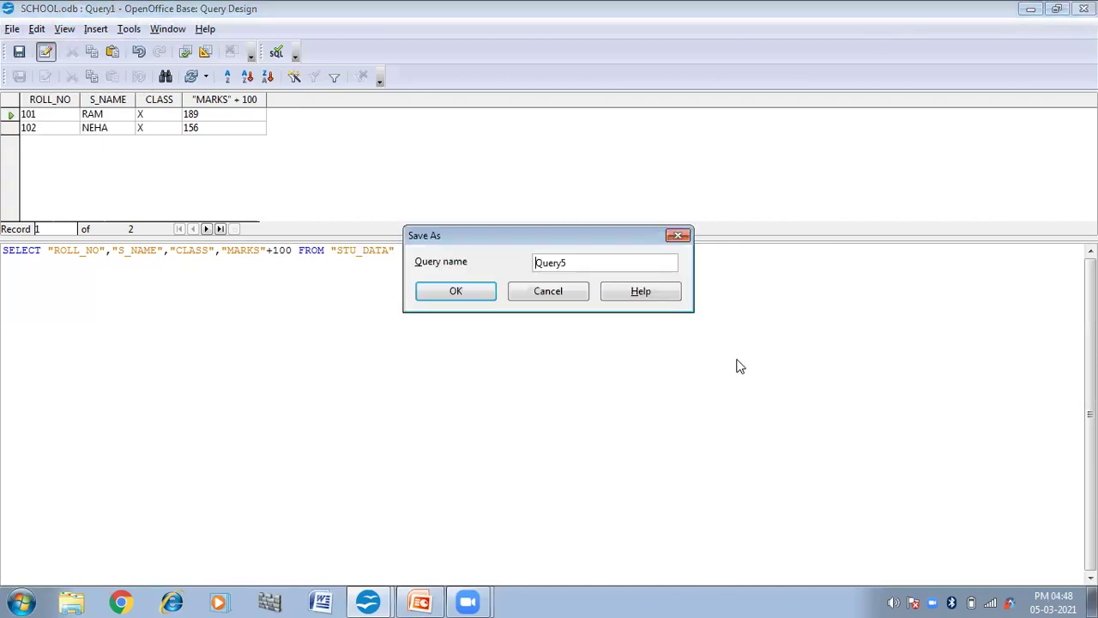
left_click(455, 292)
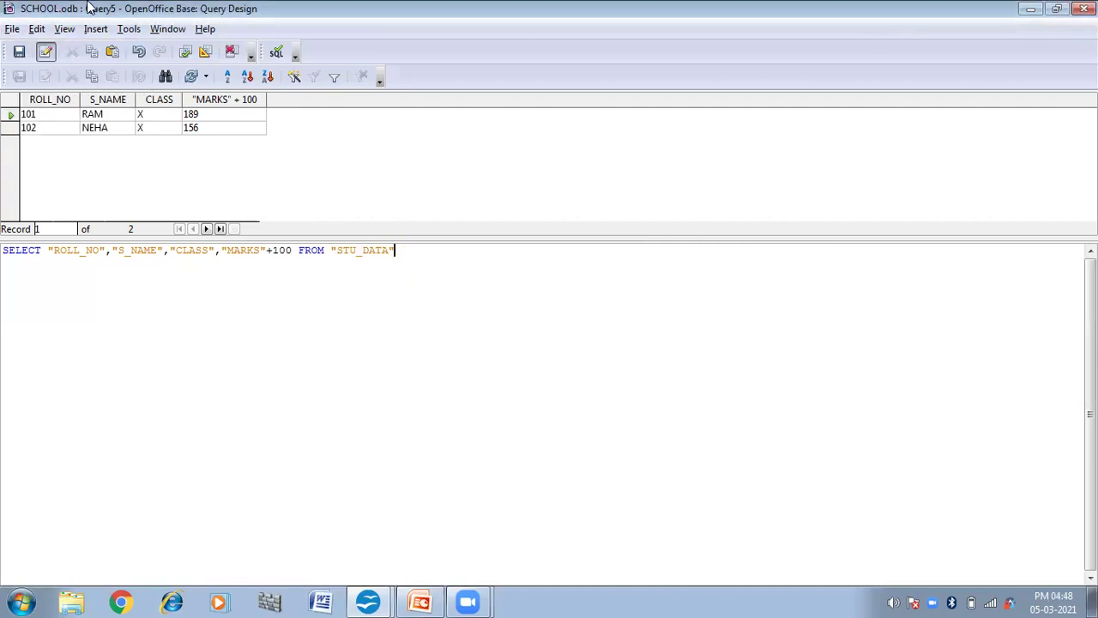
left_click(11, 29)
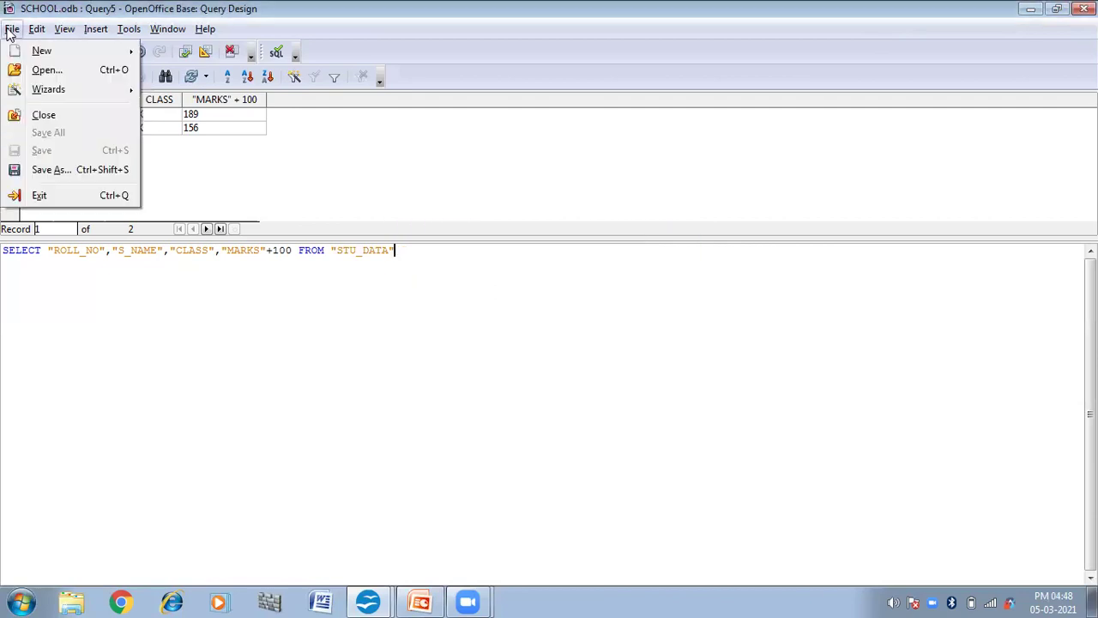
left_click(37, 118)
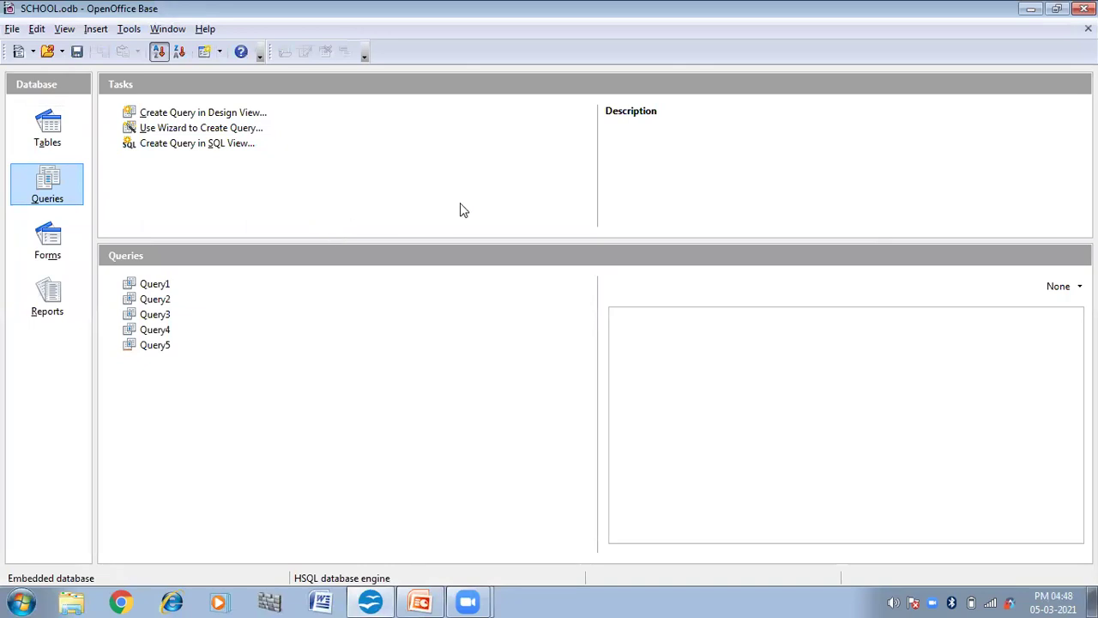
Try to execute the SQL statement UPDATE STU_DATA SET "CLASS"="IX" WHERE "S_NAME" equals the double-quoted name of the student with roll number 102
left_click(129, 29)
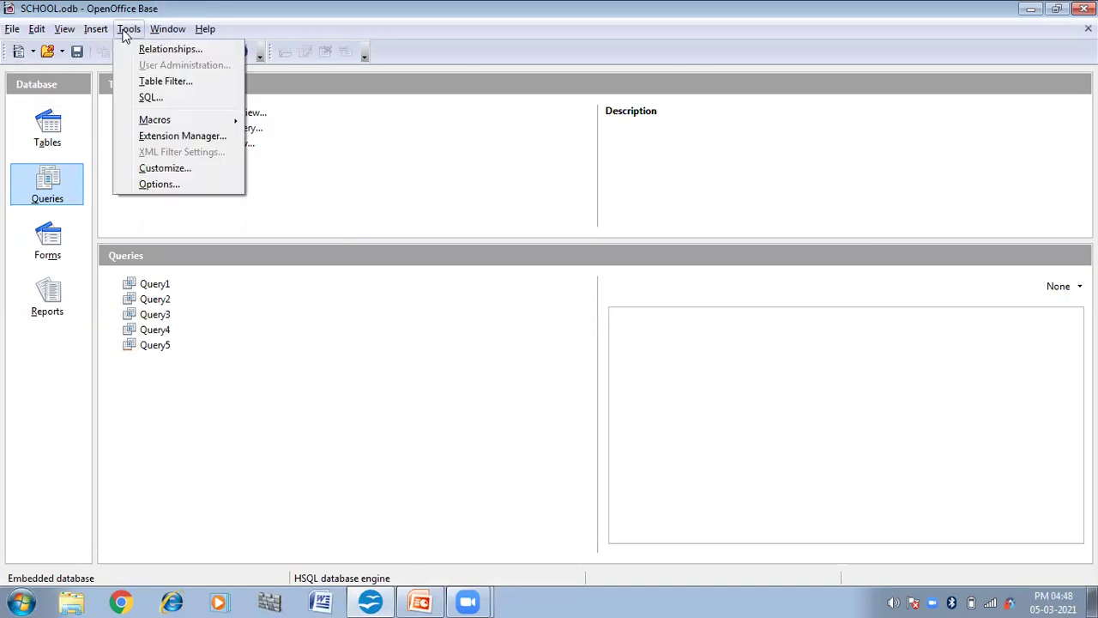
left_click(151, 97)
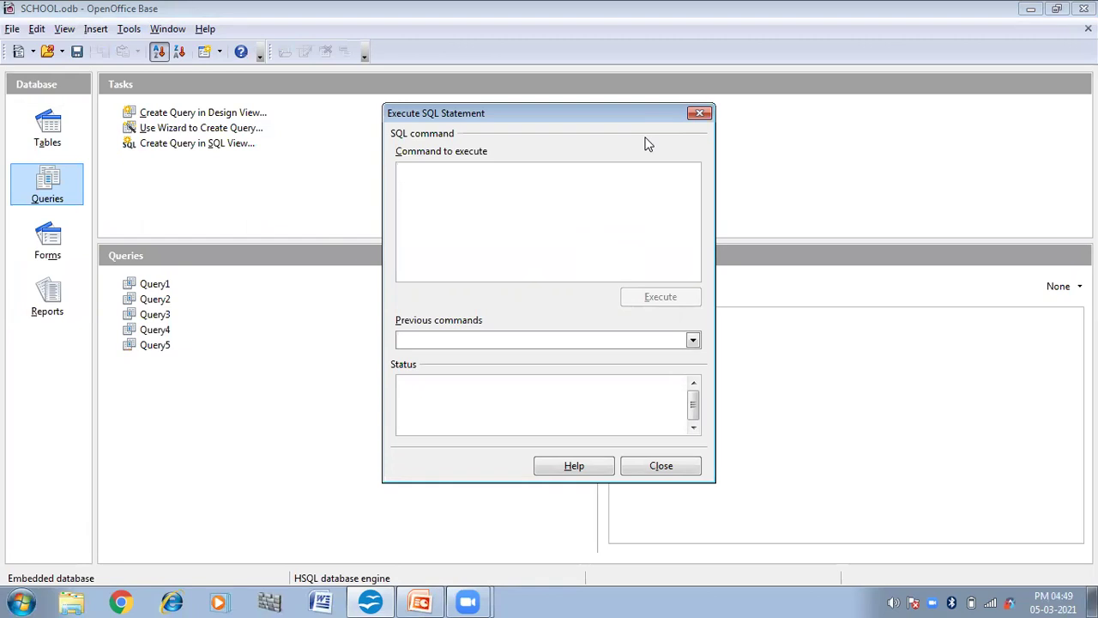
type("PDATE STU")
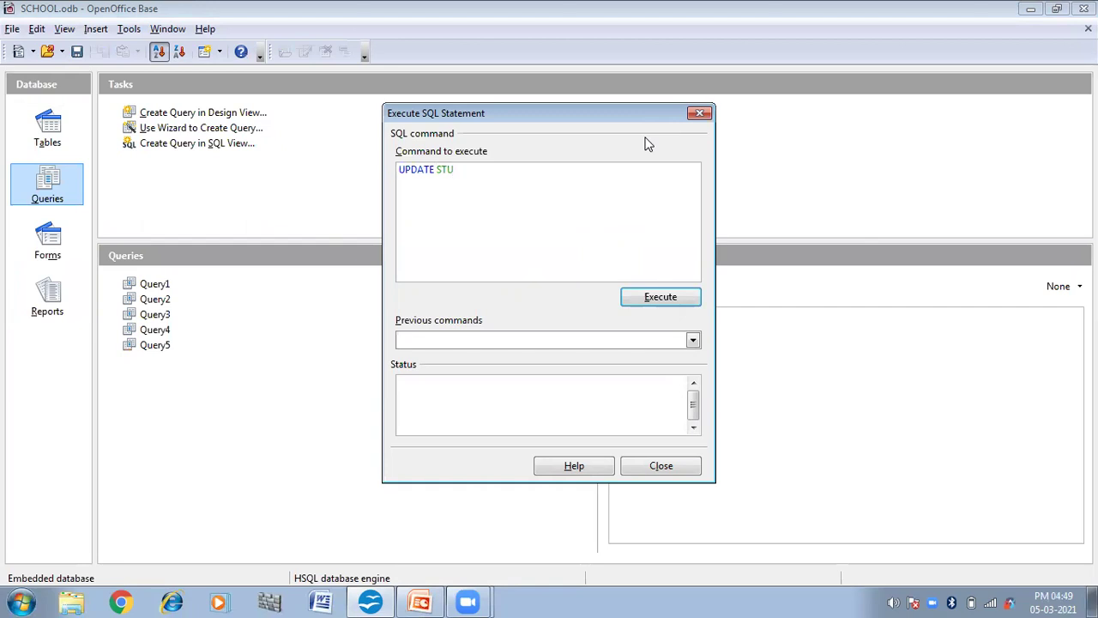
type("_DATA SET \"CLASS\"=\"D")
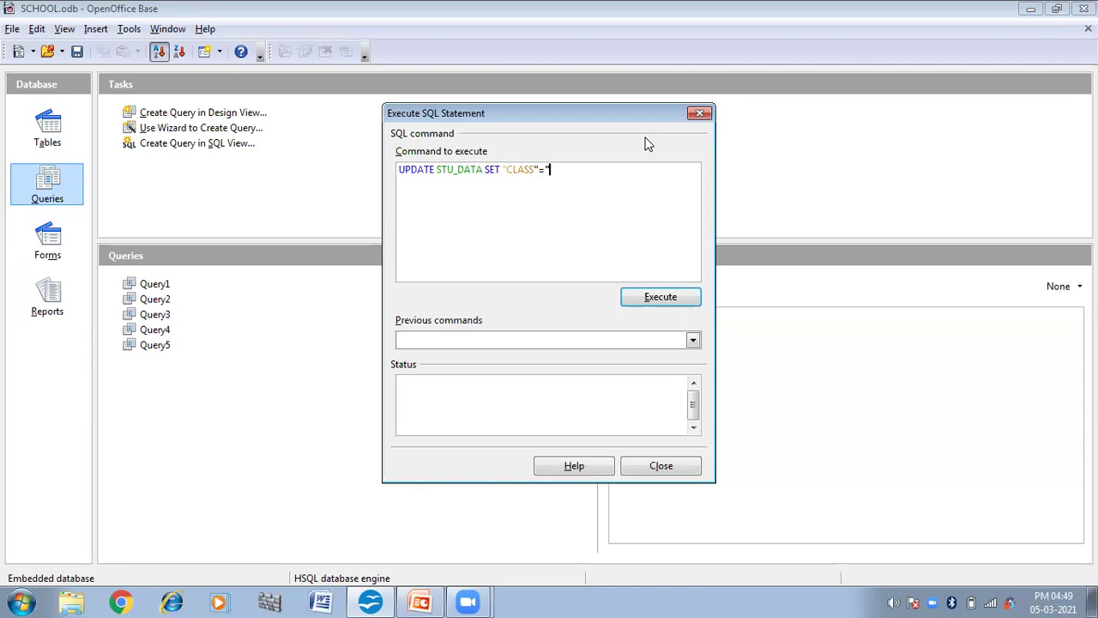
type("X' WHERE \"S_NAME\"=")
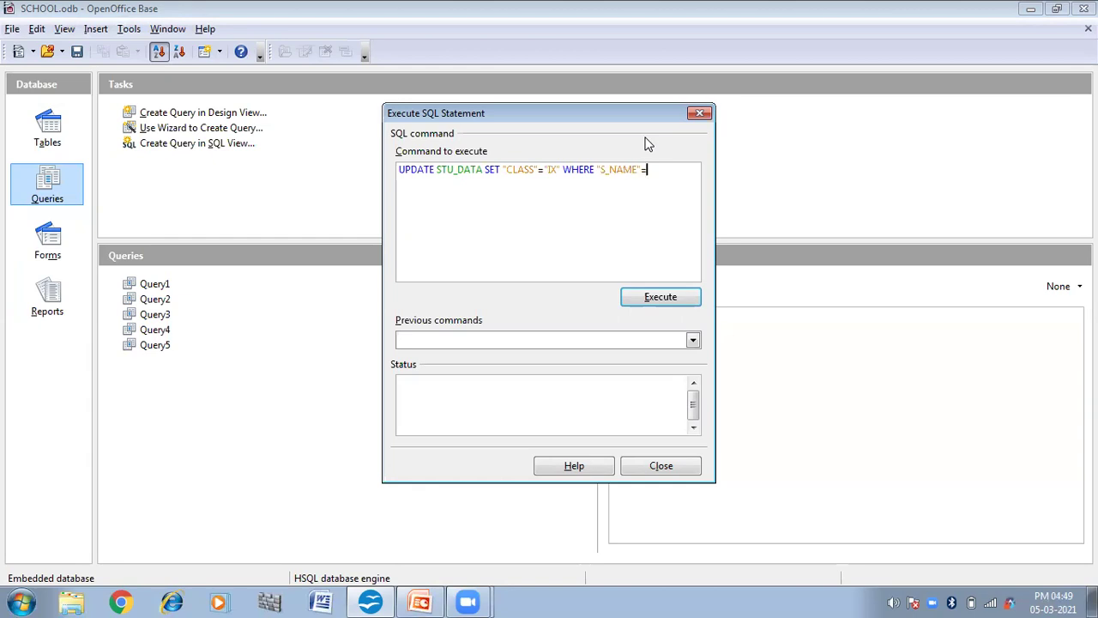
type("\"NEHA';")
left_click(655, 296)
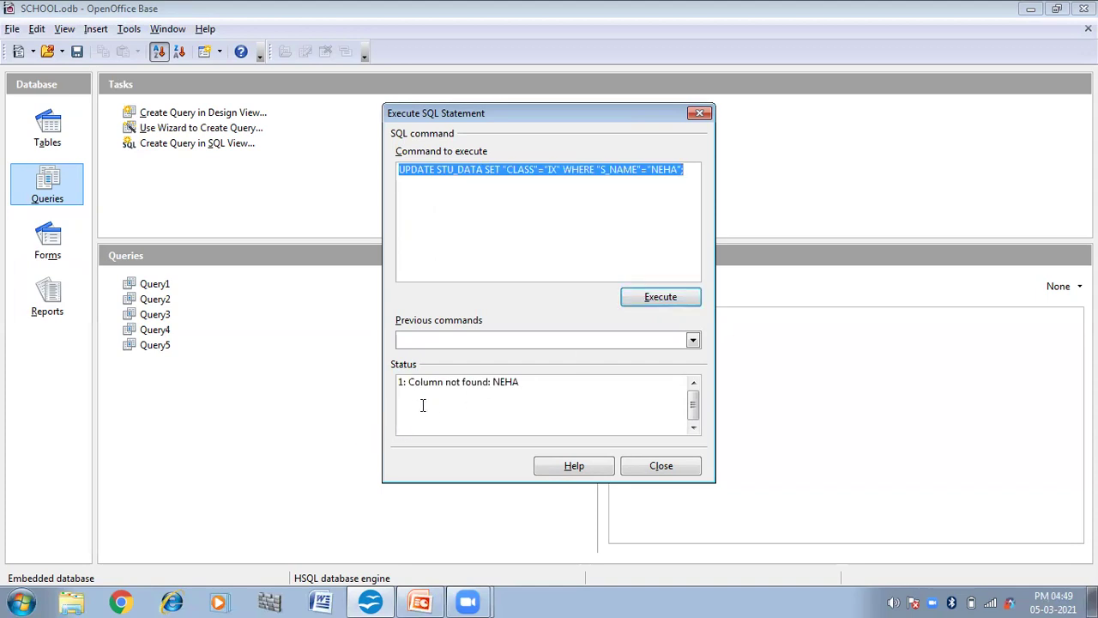
Put the table name STU_DATA in double quotes in the UPDATE statement, execute it again and close the SQL dialog
left_click(655, 191)
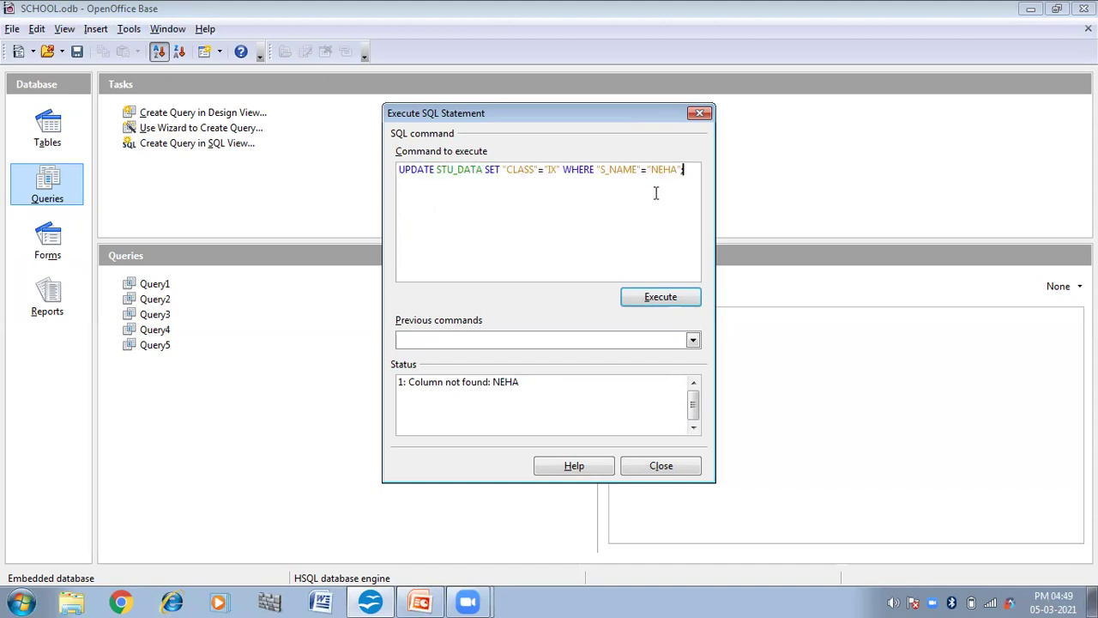
left_click(438, 170)
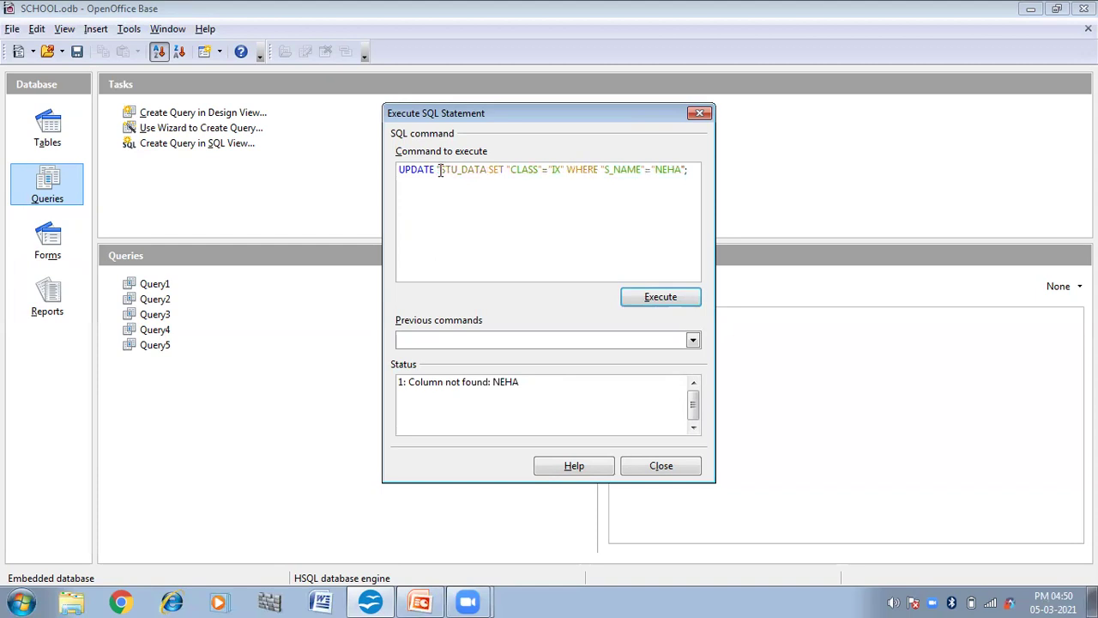
key("Right")
key("Right")
key("Right")
key("Right")
key("Right")
key("Right")
key("Right")
key("Right")
type("\"")
left_click(440, 169)
type("\"")
key("Right")
key("Right")
key("Right")
key("Right")
key("Right")
key("Right")
key("Right")
key("Right")
key("Right")
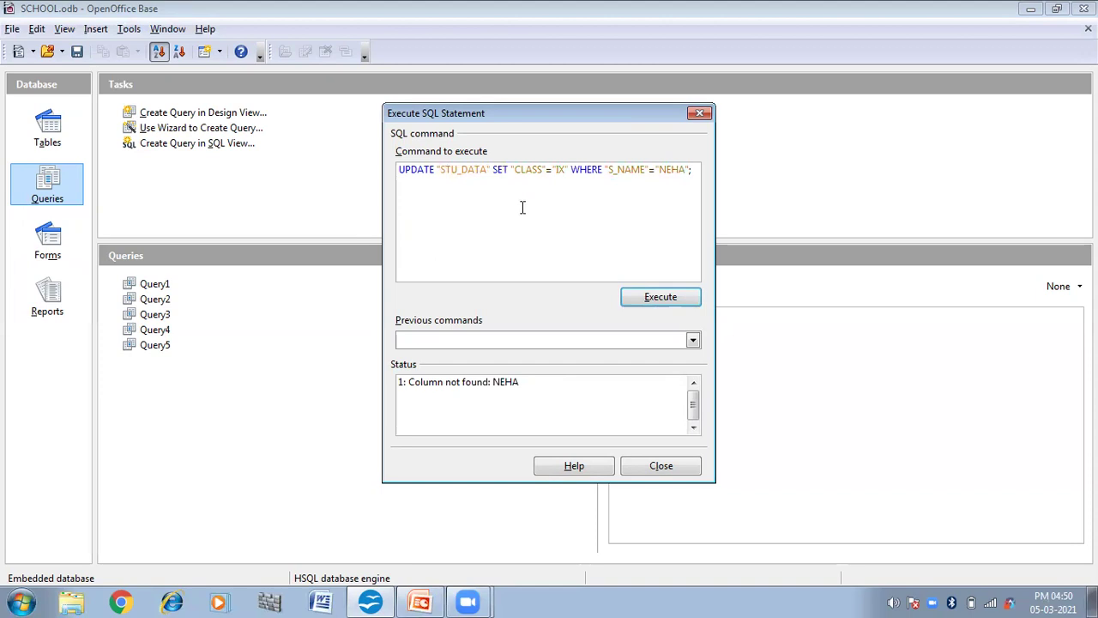
left_click(656, 297)
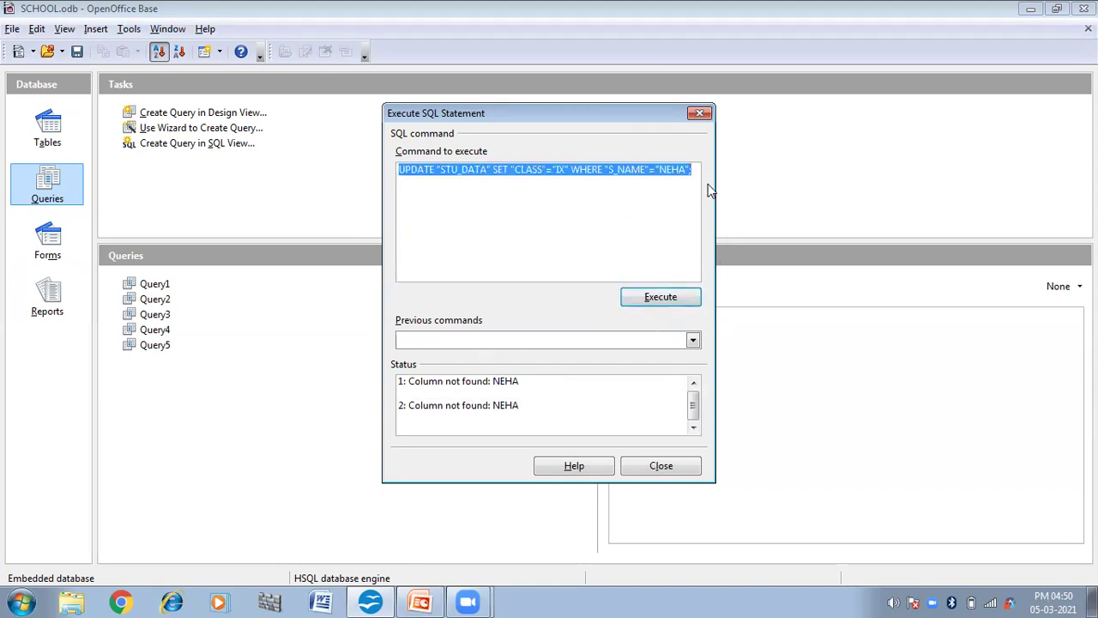
left_click(659, 466)
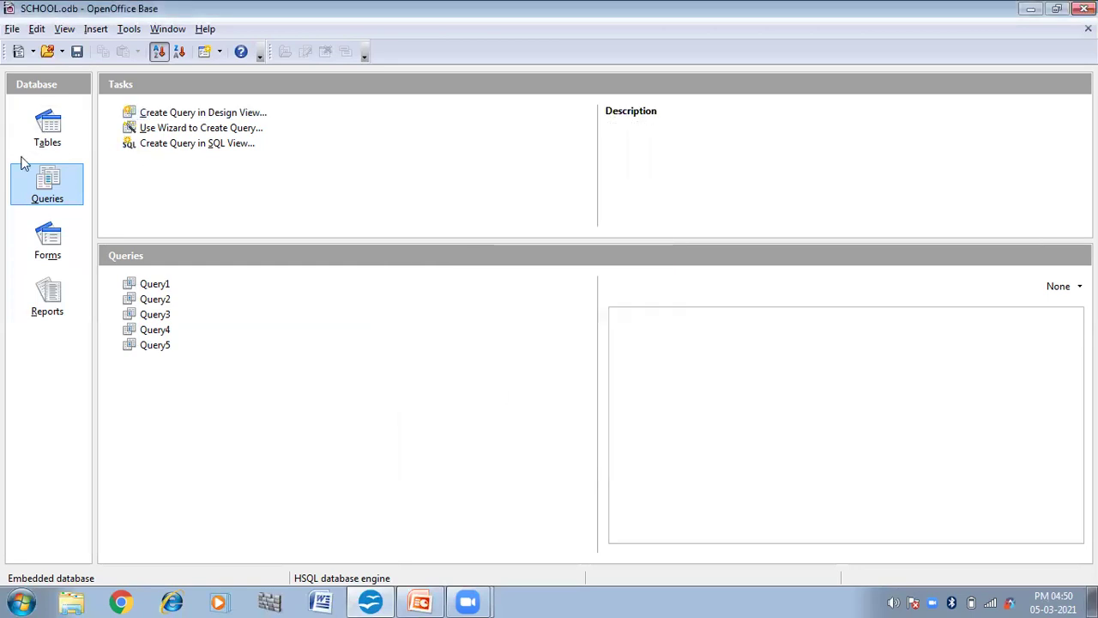
Open the STU_DATA table to check the CLASS value of the student with roll number 102, and close it
left_click(49, 203)
left_click(55, 129)
left_click(163, 287)
double_click(163, 288)
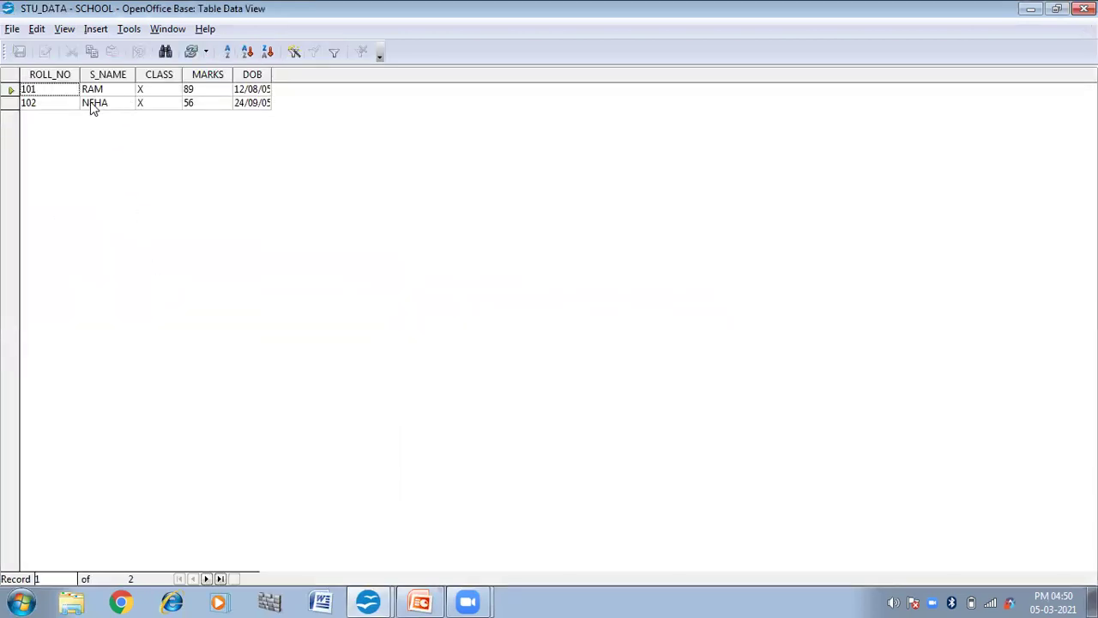
left_click(7, 29)
left_click(38, 116)
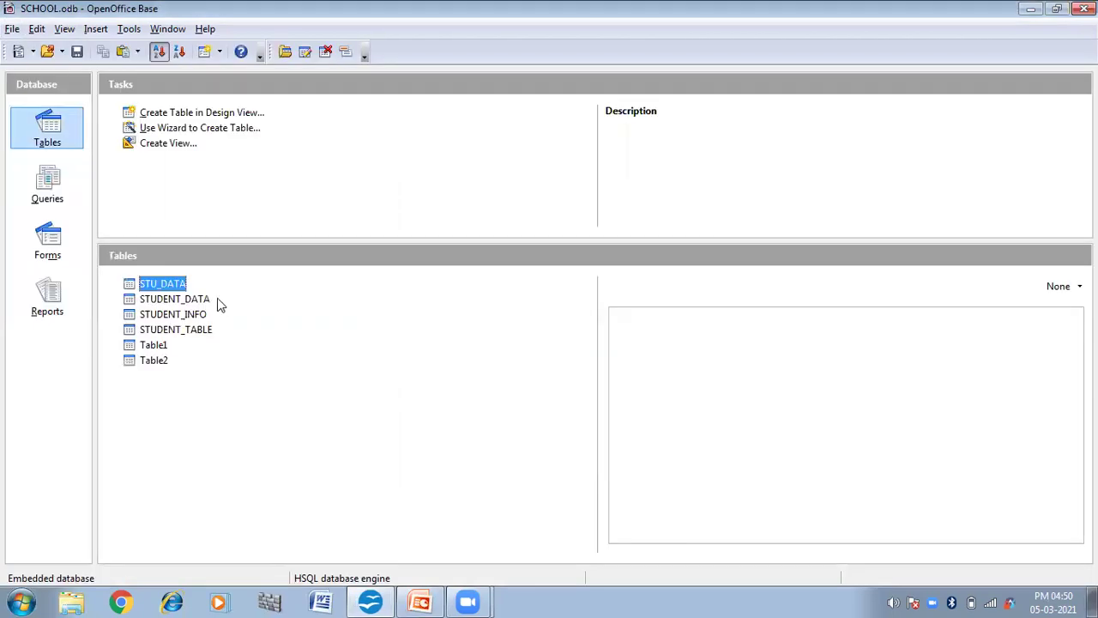
Retry UPDATE STU_DATA SET "CLASS"="IX" WHERE "S_NAME" equals roll number 102's student name in a new SQL dialog, and clear the command
left_click(128, 30)
left_click(144, 97)
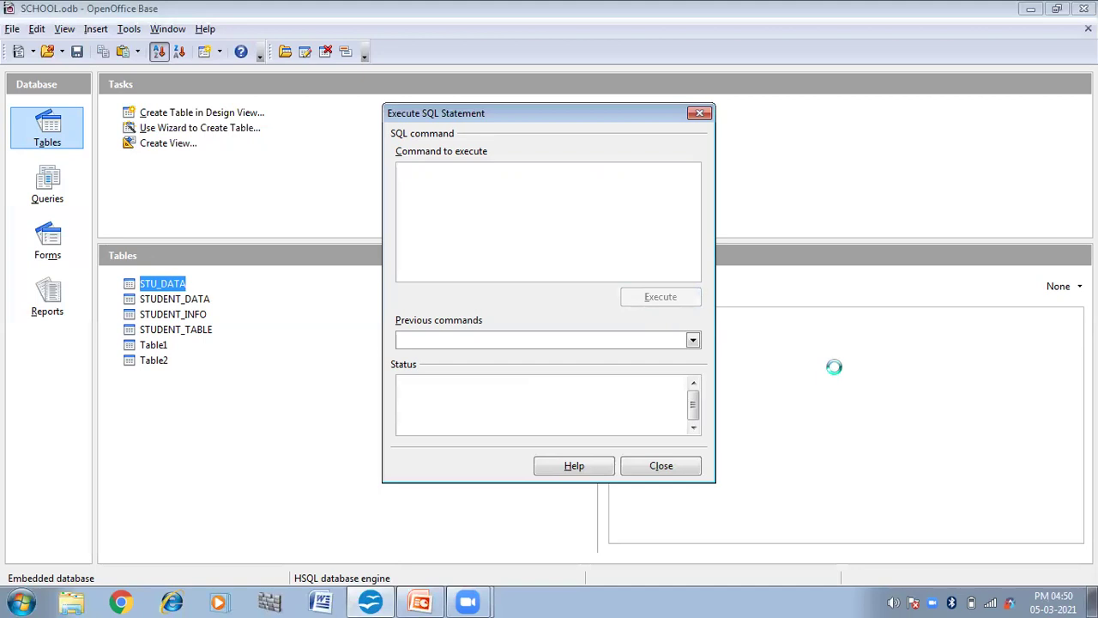
type("UP")
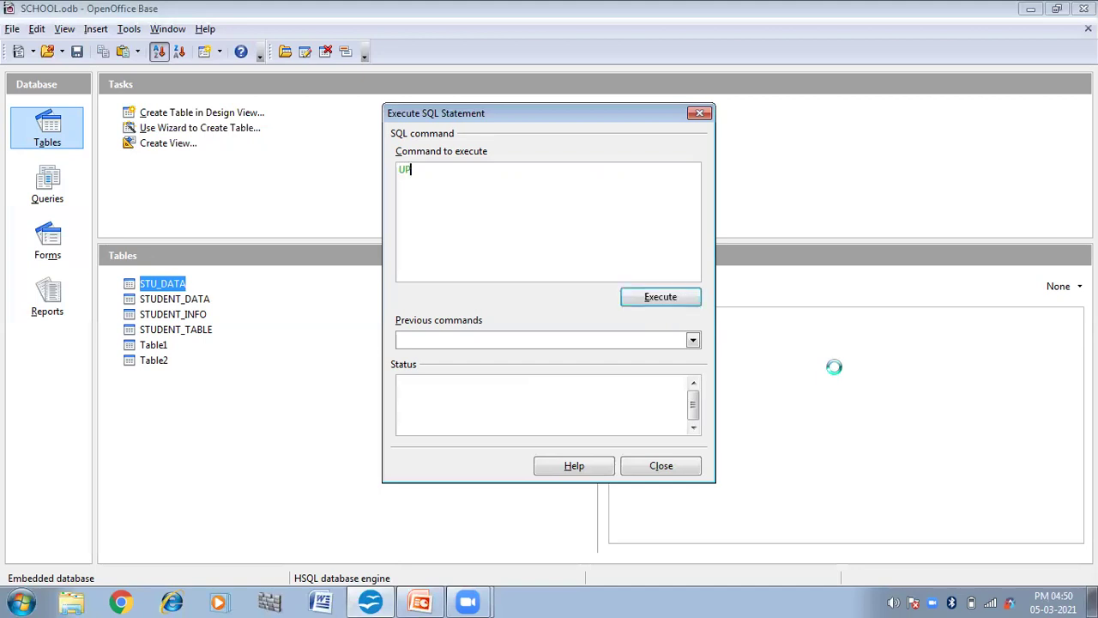
type("DATE STU_DATA")
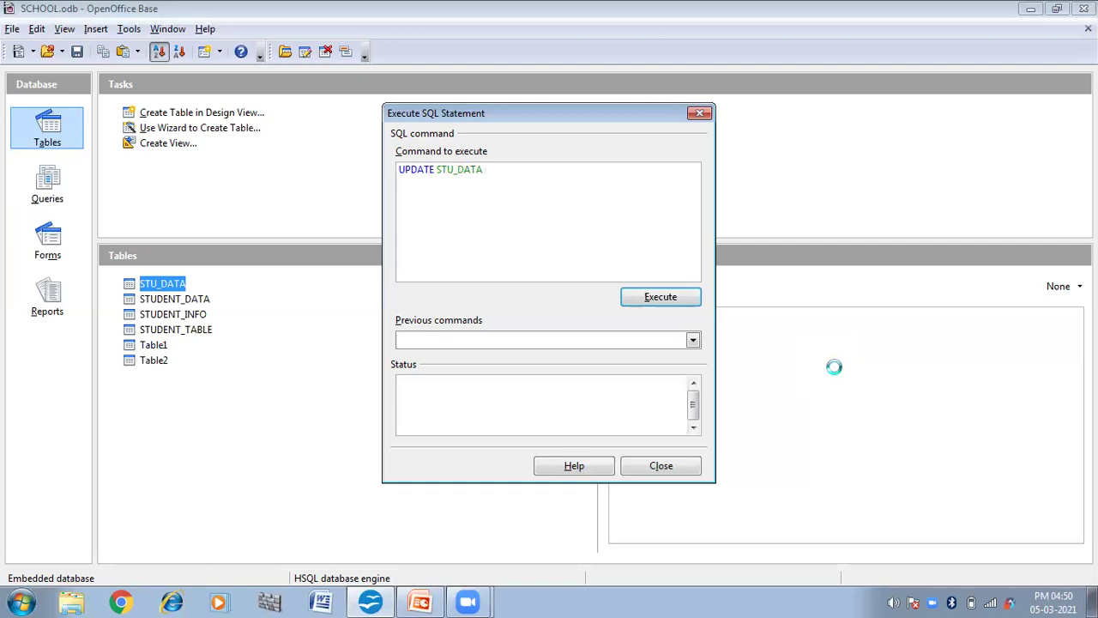
type(" SET \"CLASS\"=\"IX\"")
key("BackSpace")
type("'IX WHERE \"S")
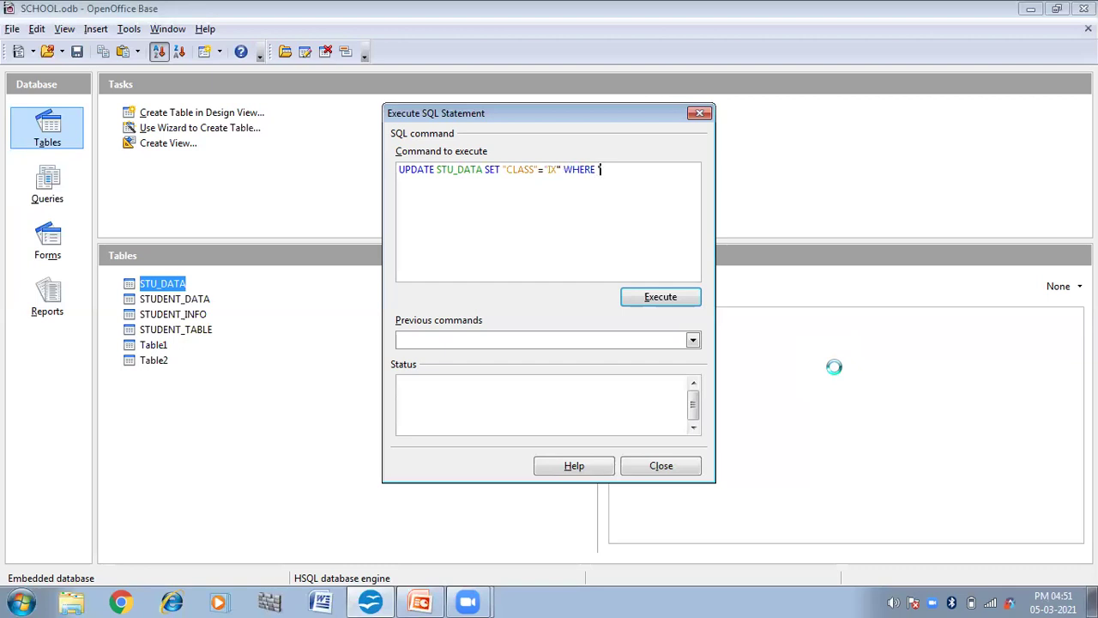
type("_NAME\"=\"")
key("BackSpace")
type("'NEHA")
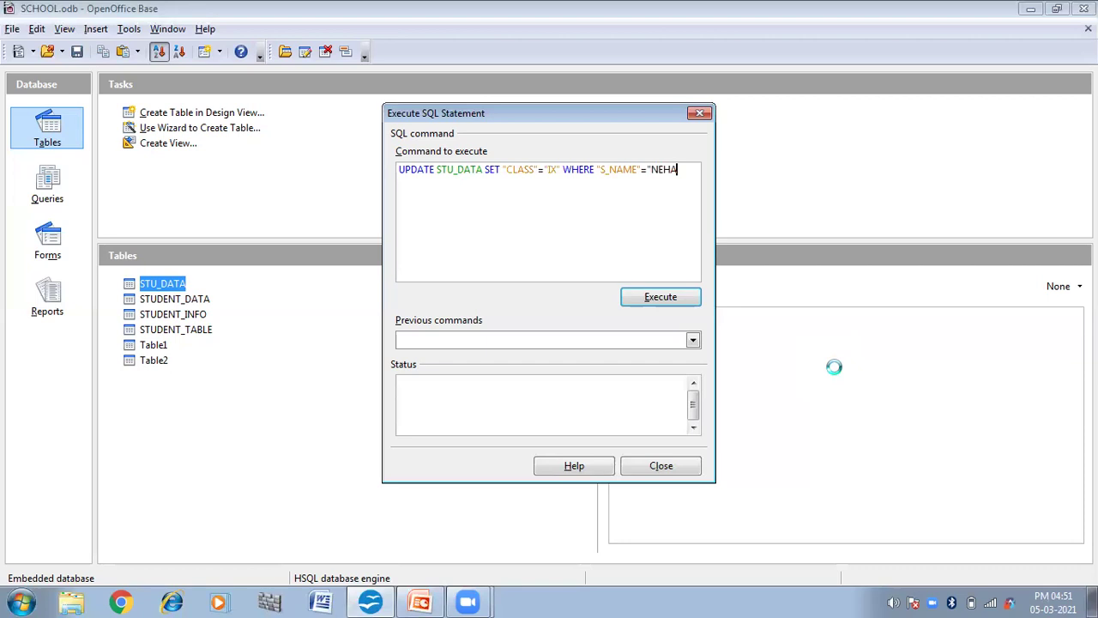
type("'")
left_click(662, 296)
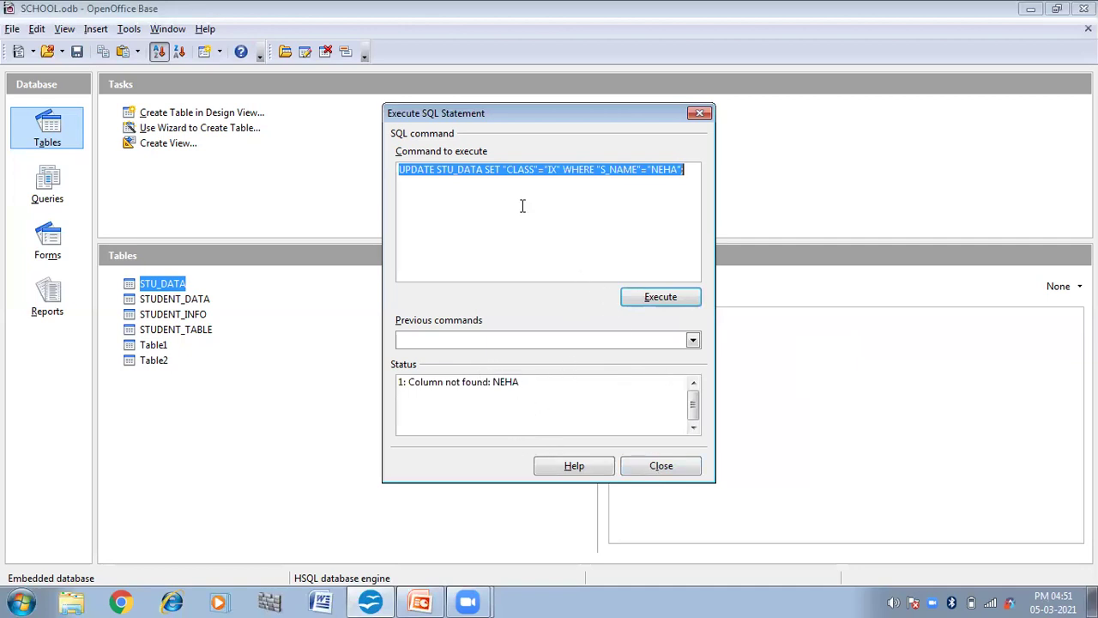
key("BackSpace")
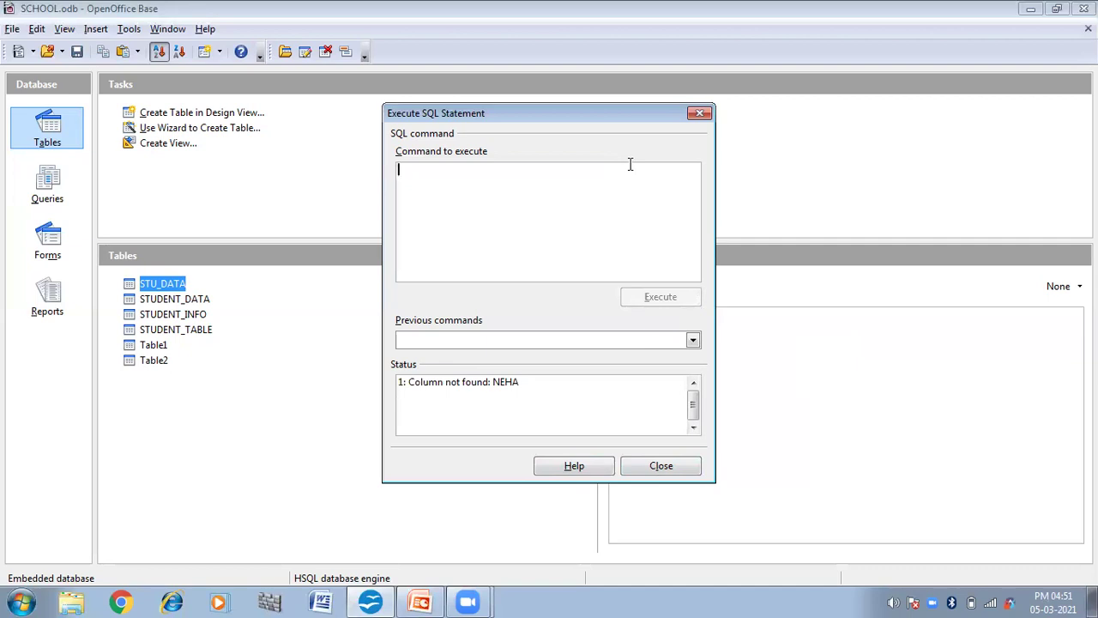
Execute DELETE FROM "STU_DATA" WHERE "S_NAME" equals the single-quoted name of the student with roll number 102, and close the SQL dialog
type("DELETE")
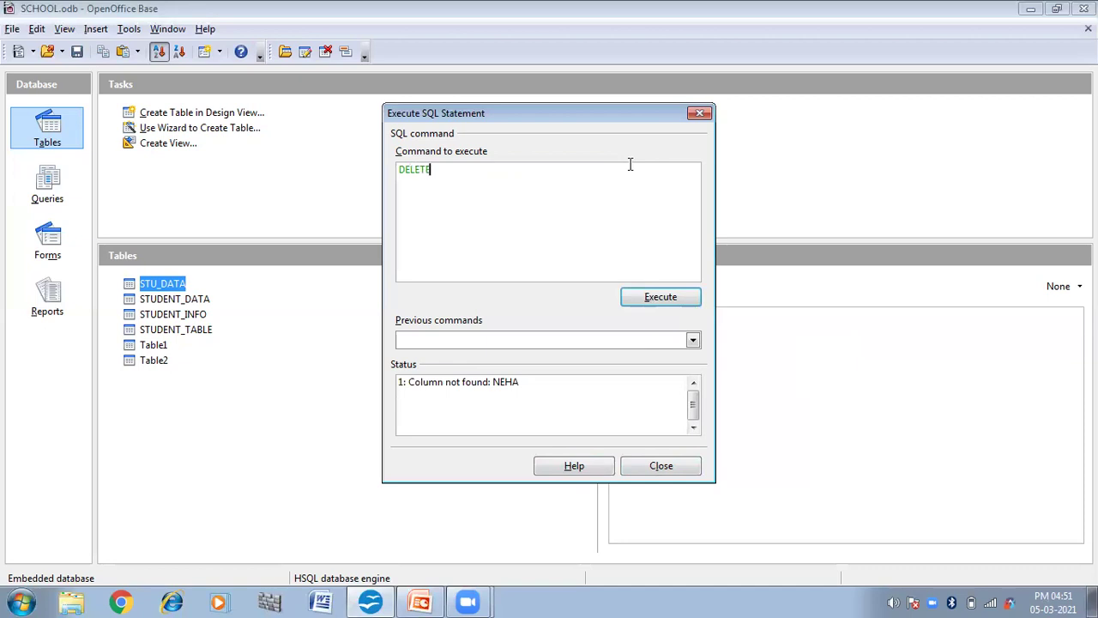
type(" FROM \"STU_DATA")
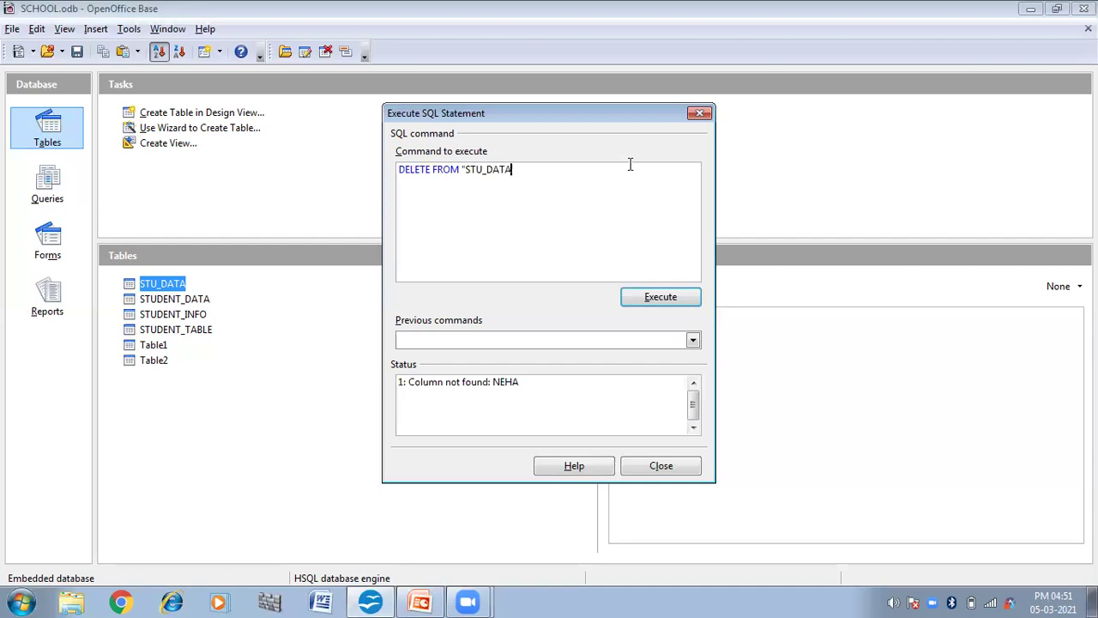
type("\" WHERE \"S_N")
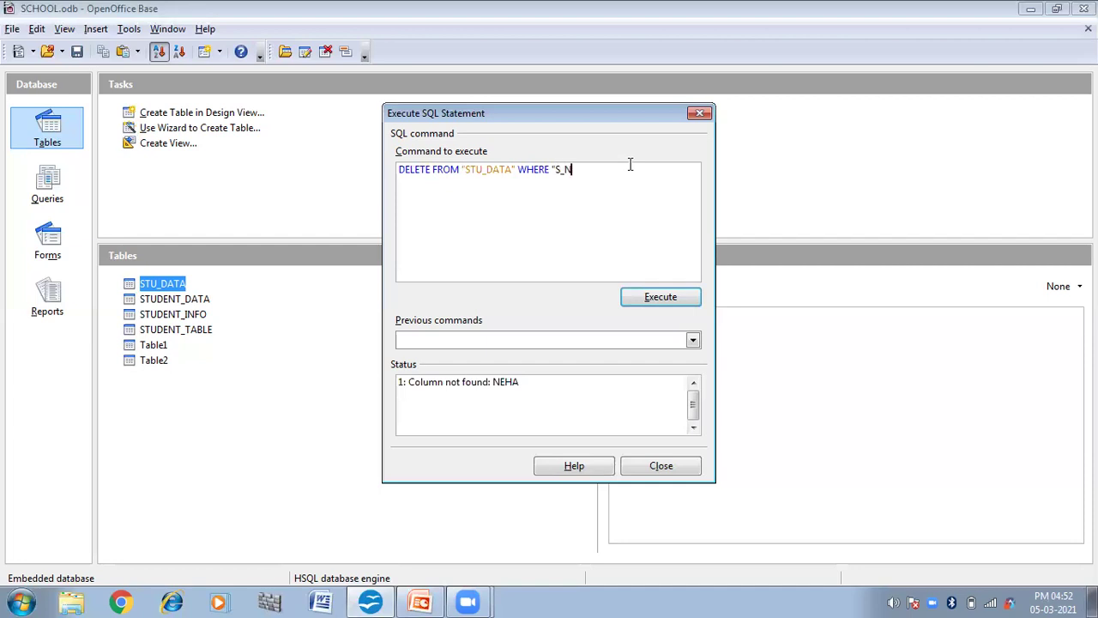
type("AME\"='NEHA';")
left_click(669, 300)
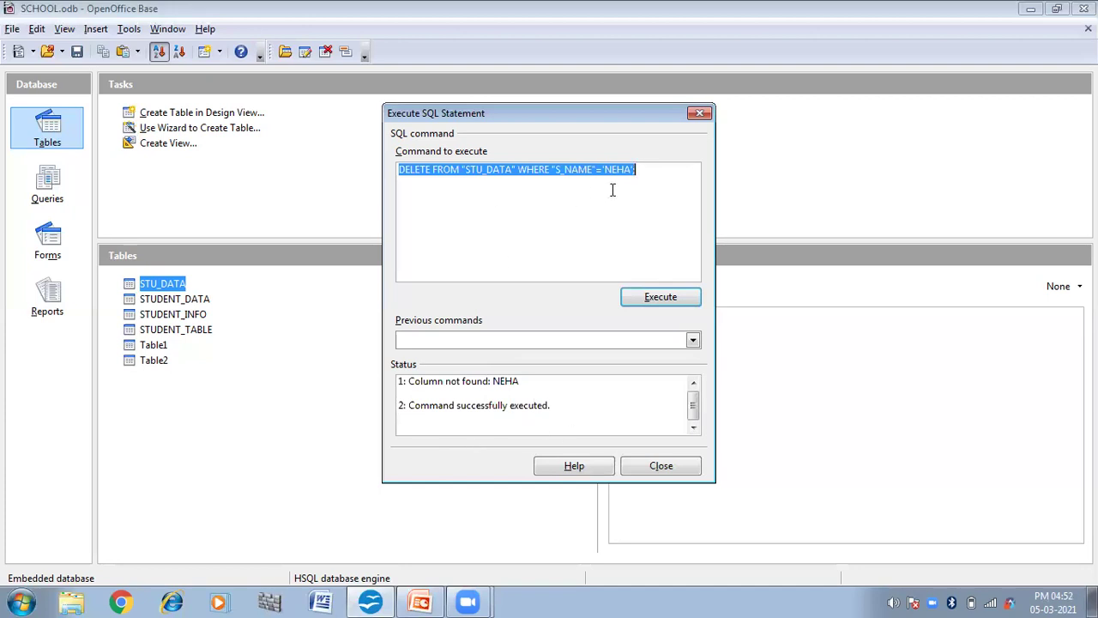
left_click(666, 464)
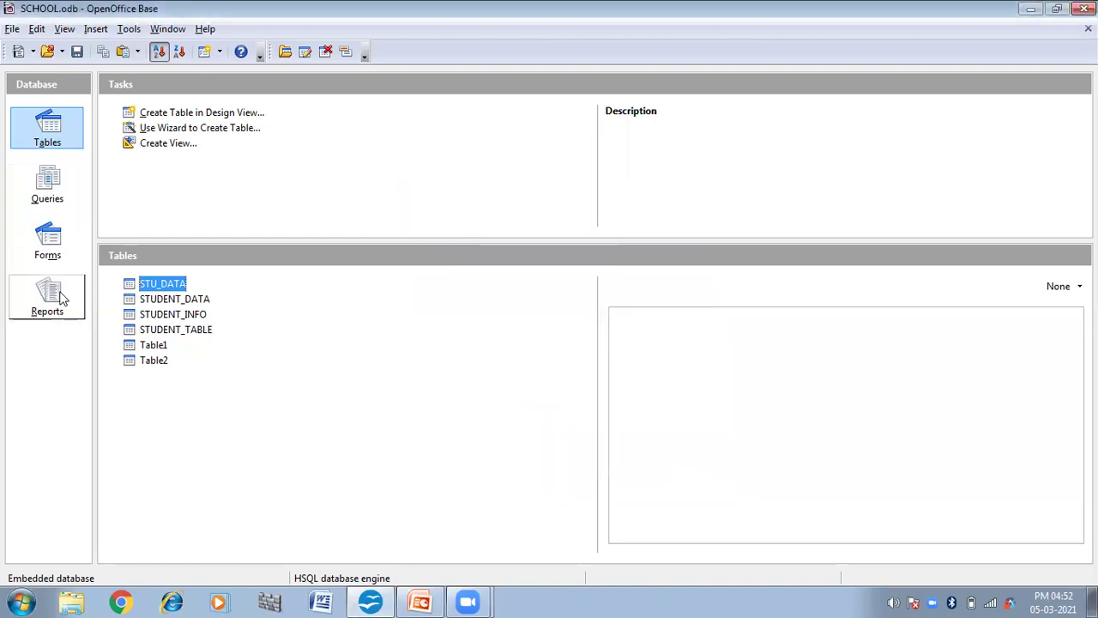
Open the STU_DATA table to check its remaining records, and close it
double_click(182, 286)
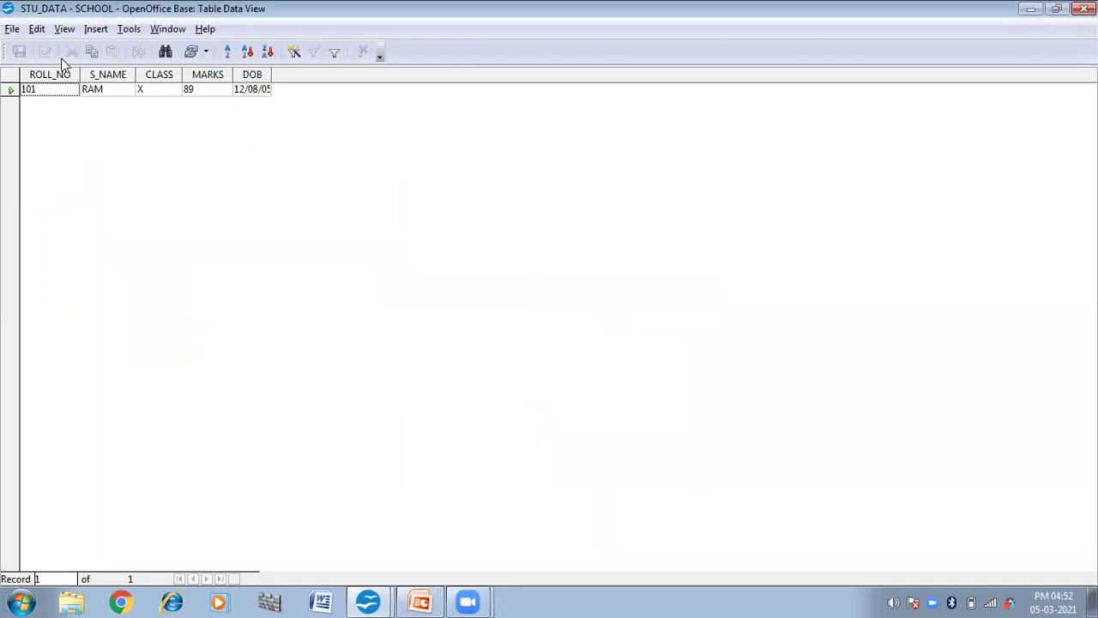
left_click(13, 30)
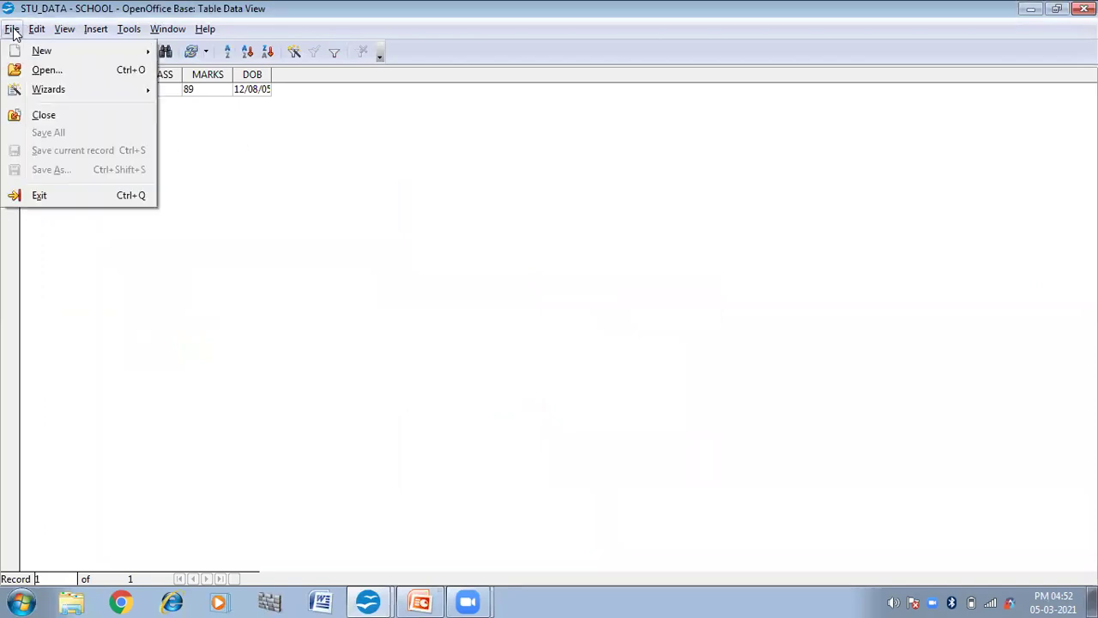
left_click(43, 114)
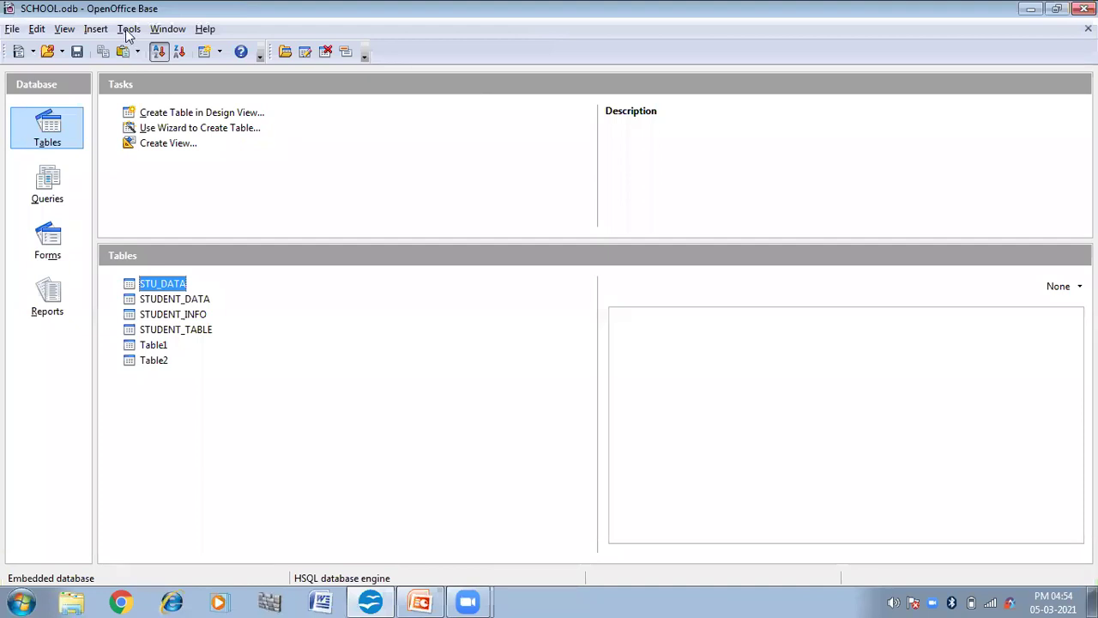
Begin the statement UPDATE STU_DATA SET MARKS=100 in a new SQL dialog
left_click(129, 29)
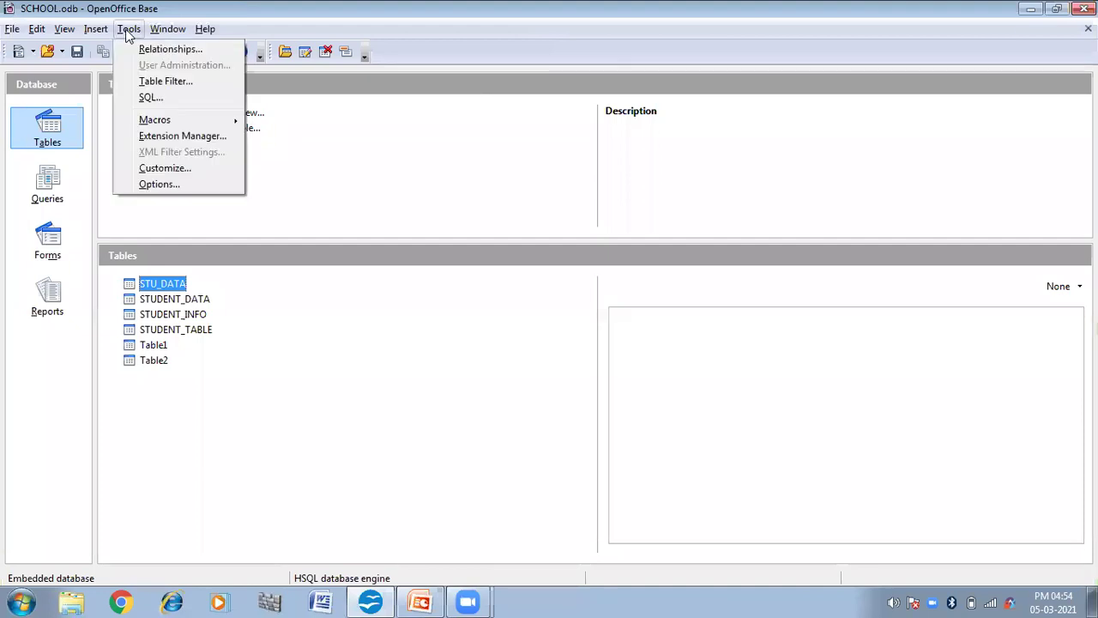
left_click(151, 97)
type("U")
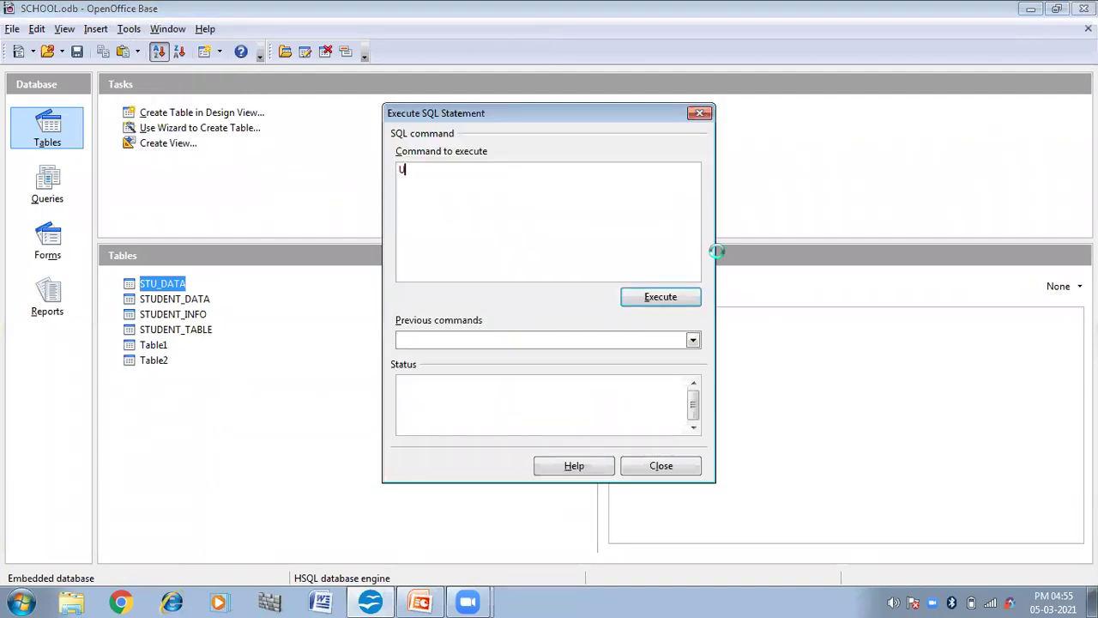
type("PDATE STU_DATA SET M")
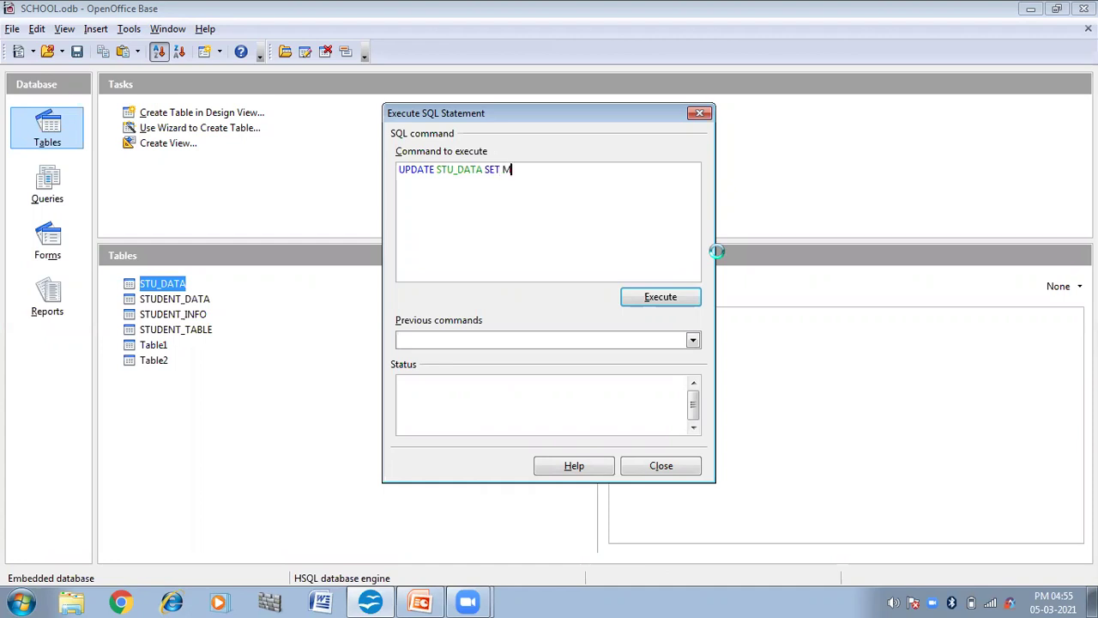
type("ARKS=100")
Put MARKS in double quotes and 100 in single quotes in the UPDATE statement, and append the WHERE keyword
key("Left")
key("Left")
key("Left")
key("Left")
key("Left")
key("Left")
key("Left")
type("'")
key("Right")
key("Right")
key("Right")
key("Right")
key("Right")
type("\" '")
key("Right")
key("Right")
key("Right")
type("' WHERE")
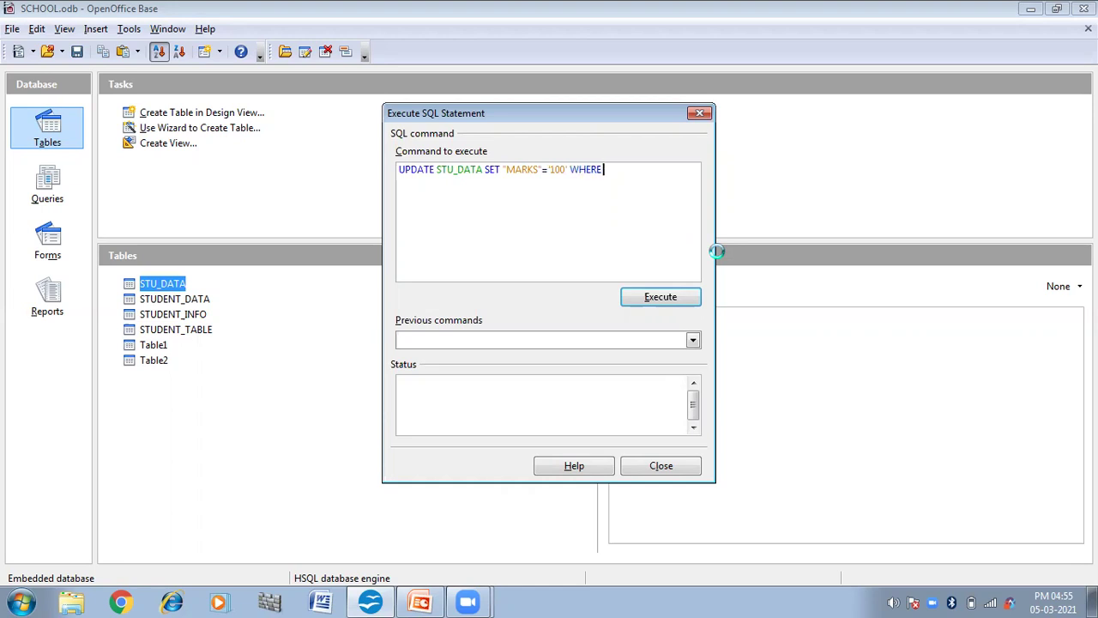
Complete the UPDATE statement with the condition "ROLL_NO"='101';, execute it and close the SQL dialog
type(" \"ROLL_NO\"='101';")
left_click(661, 297)
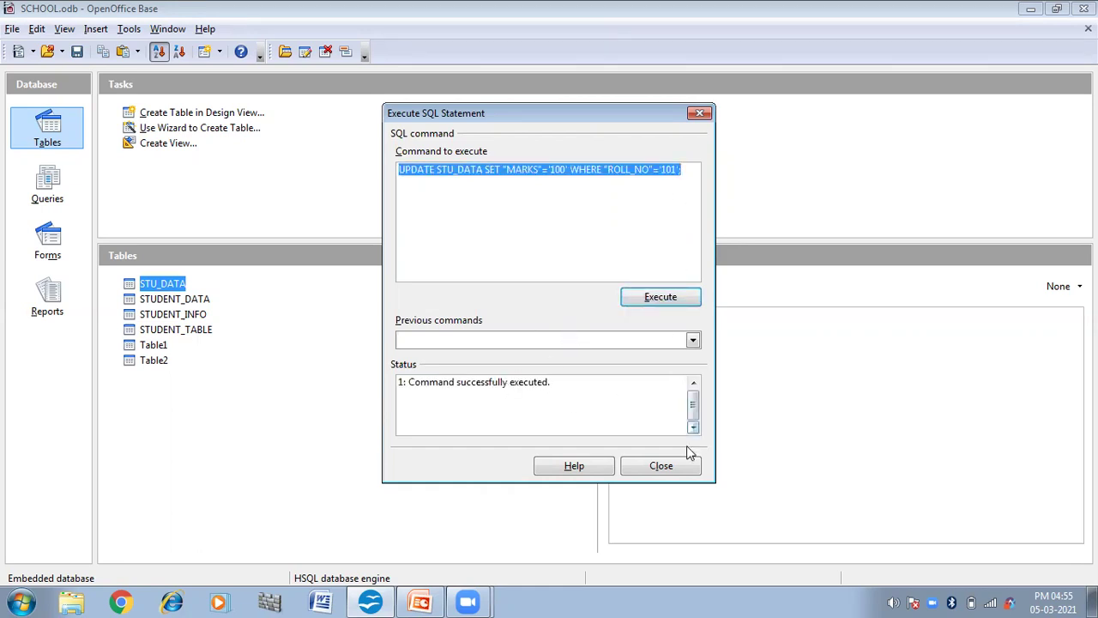
left_click(661, 465)
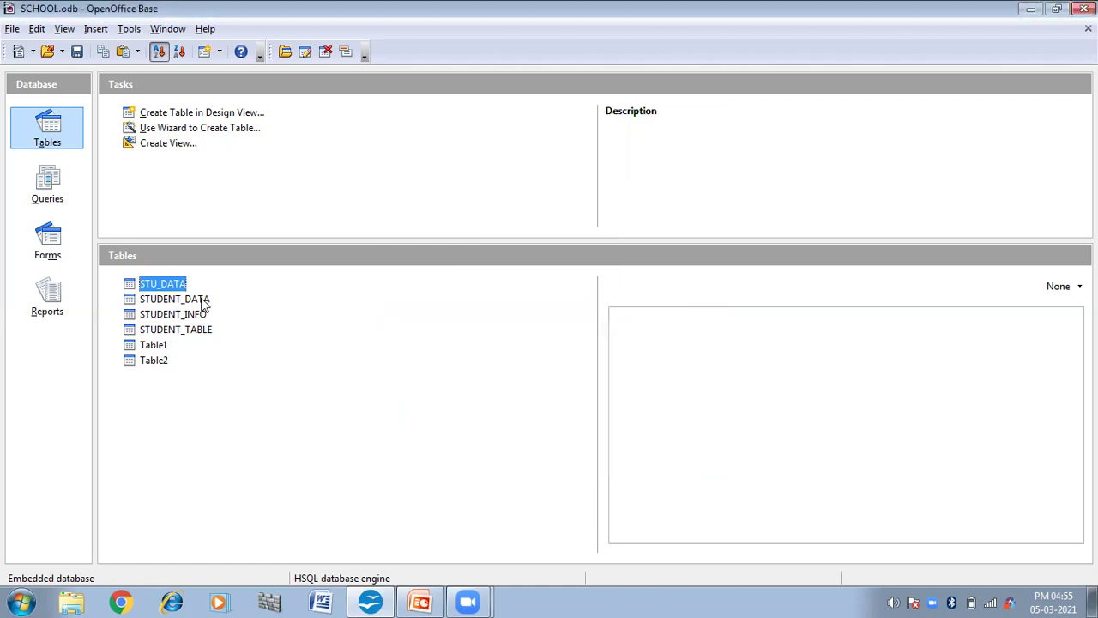
Check the MARKS value of roll number 101 in the STU_DATA table, close it and show the database's saved queries
double_click(158, 283)
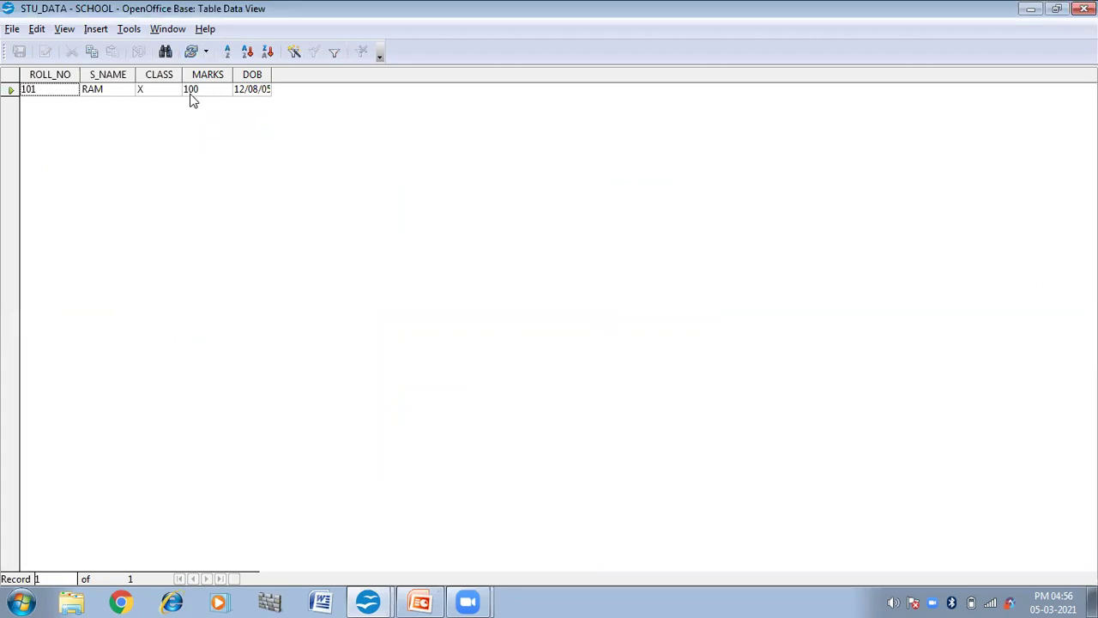
left_click(12, 29)
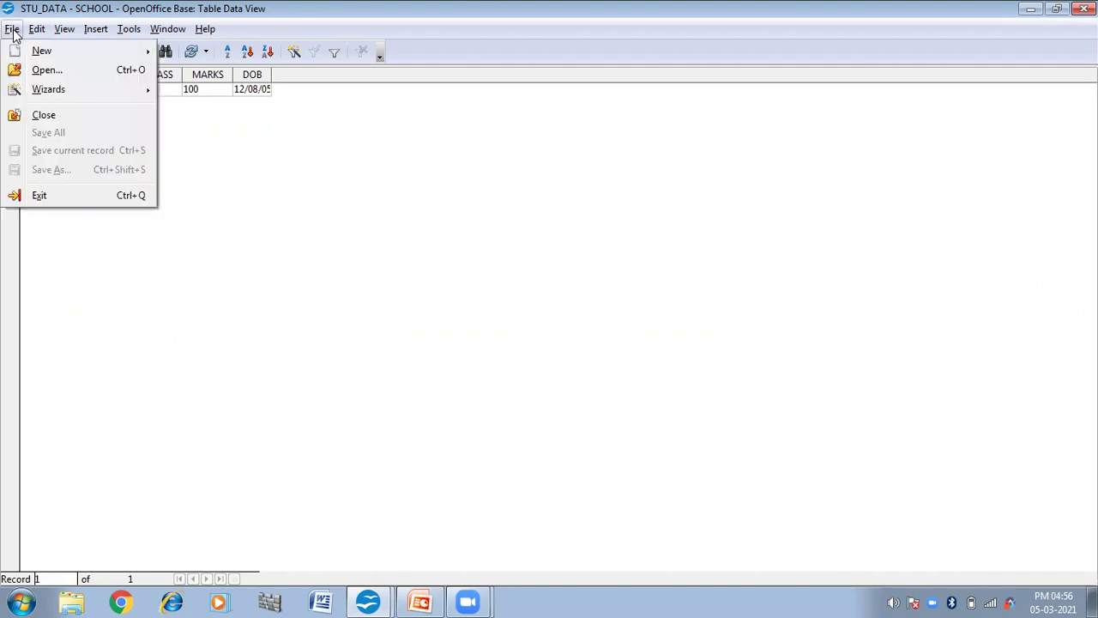
left_click(43, 115)
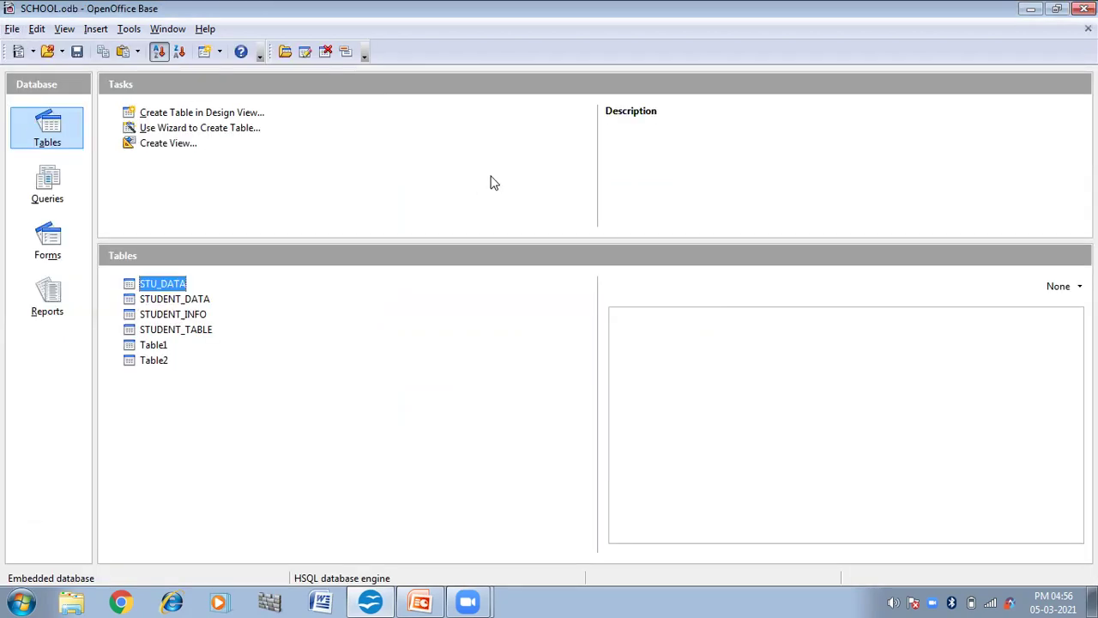
left_click(64, 194)
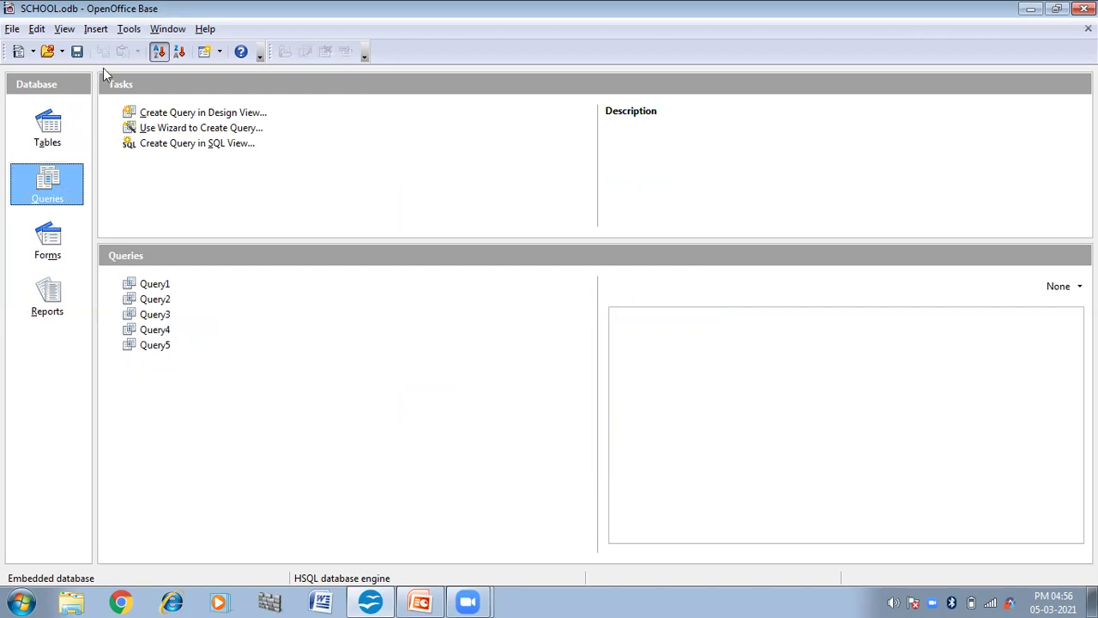